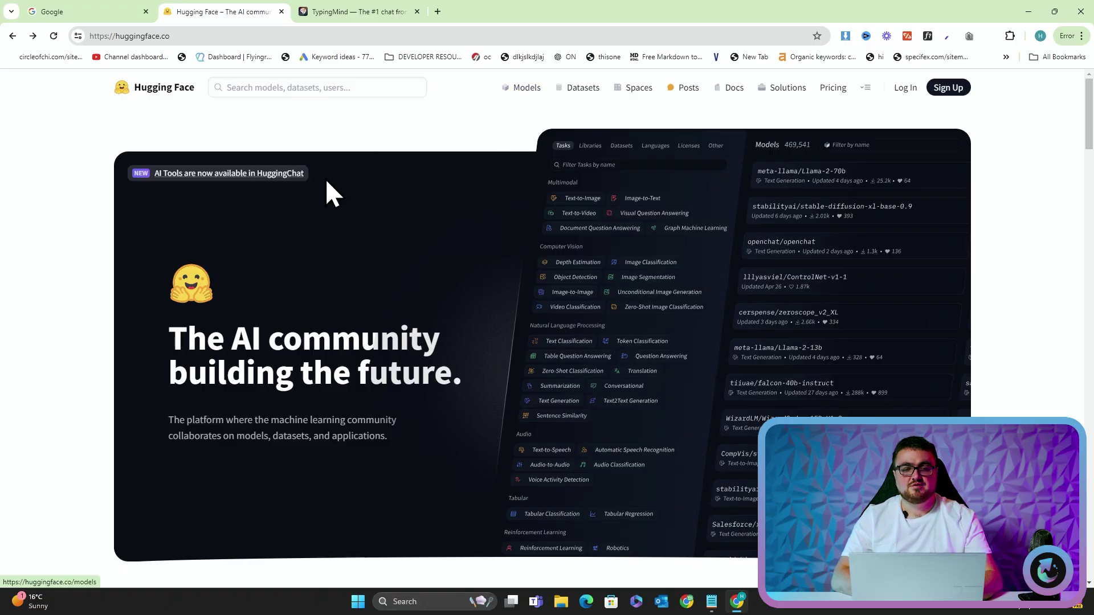
Open HuggingChat from the Hugging Face navigation menu and go to its Models list
{"action": "left_click", "coordinate": [875, 92]}
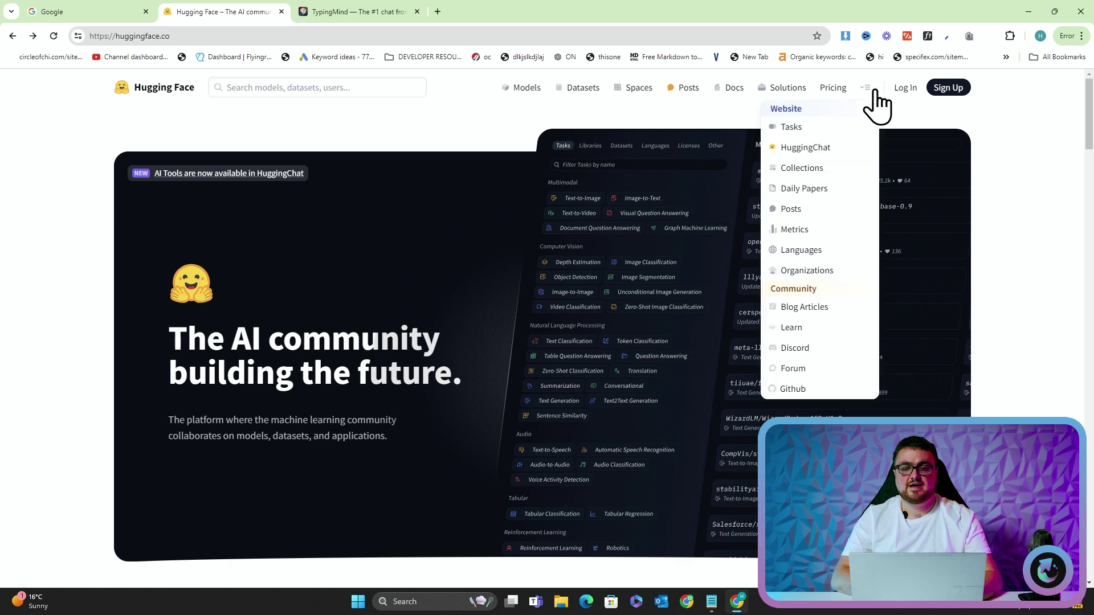
{"action": "left_click", "coordinate": [823, 152]}
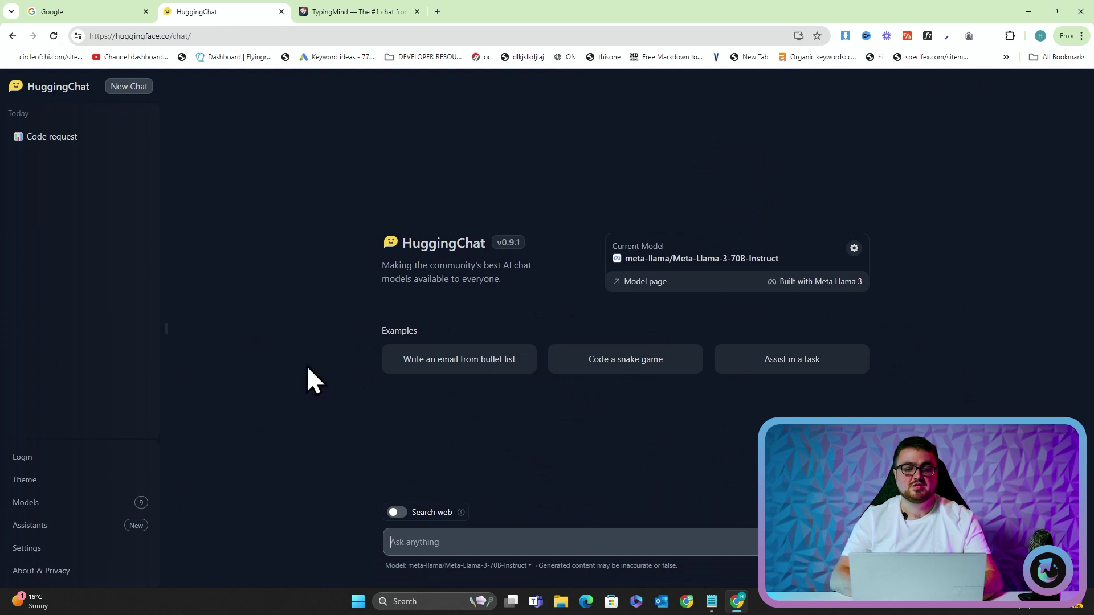
{"action": "left_click", "coordinate": [407, 364]}
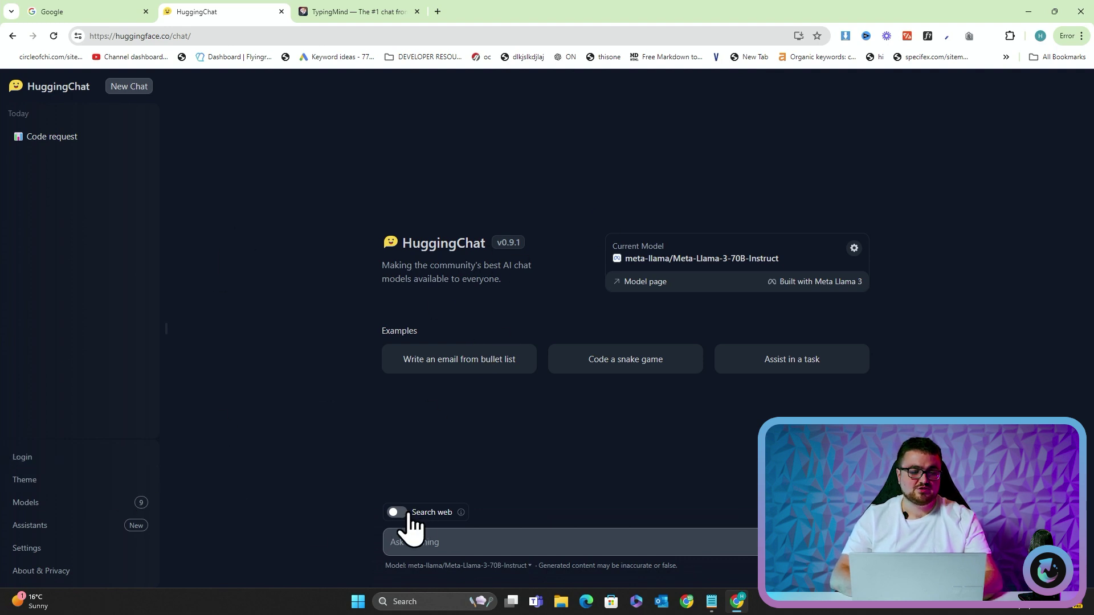
{"action": "left_click", "coordinate": [398, 512]}
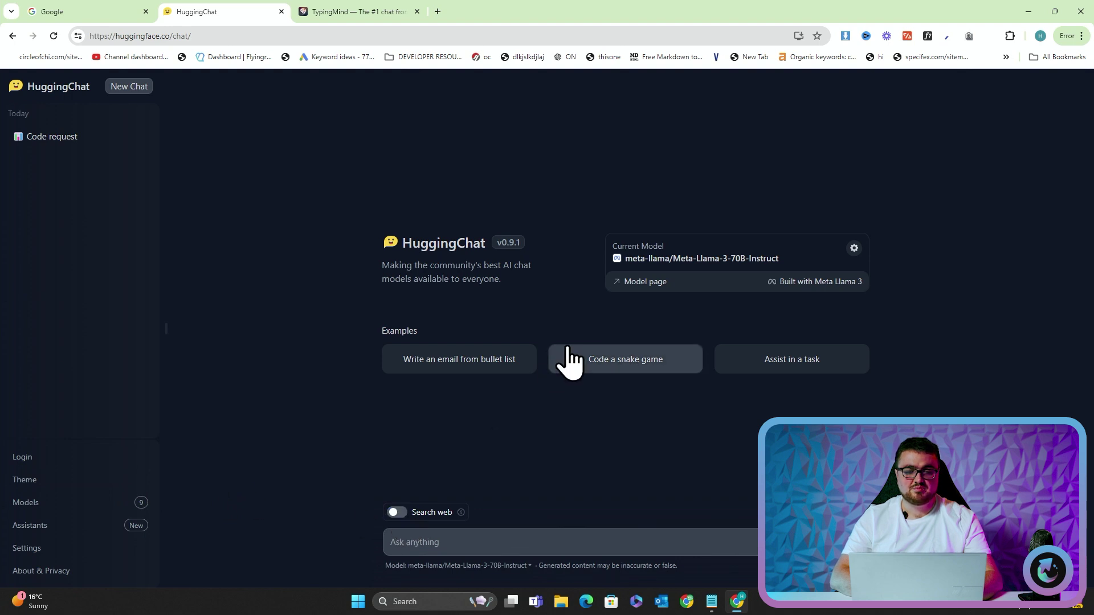
Check the HuggingChat models discussion, then scroll down through the available models list
{"action": "left_click", "coordinate": [101, 501]}
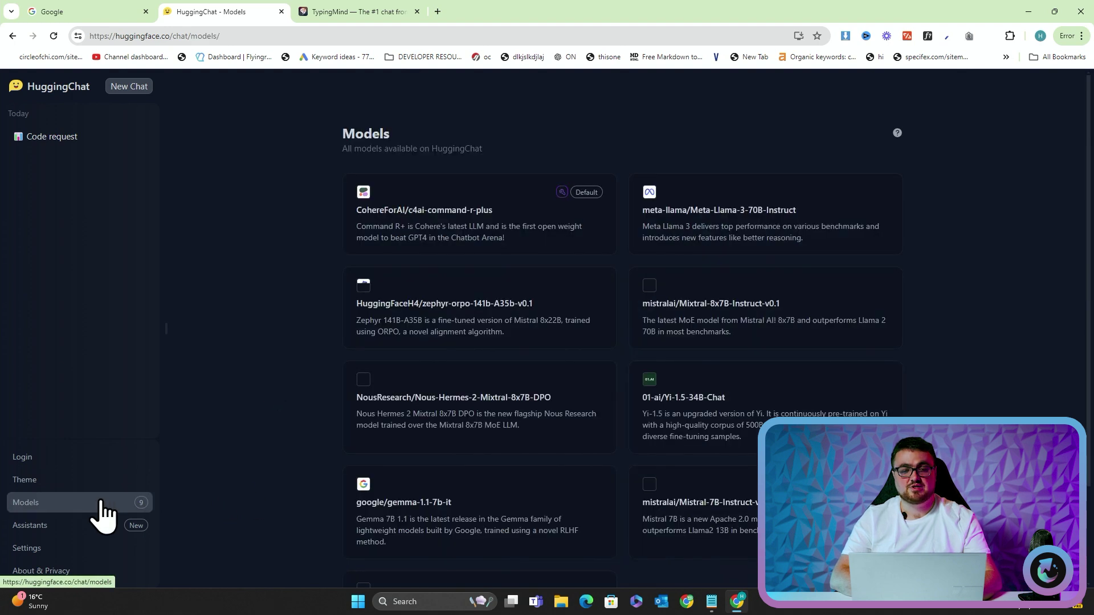
{"action": "left_click", "coordinate": [894, 135]}
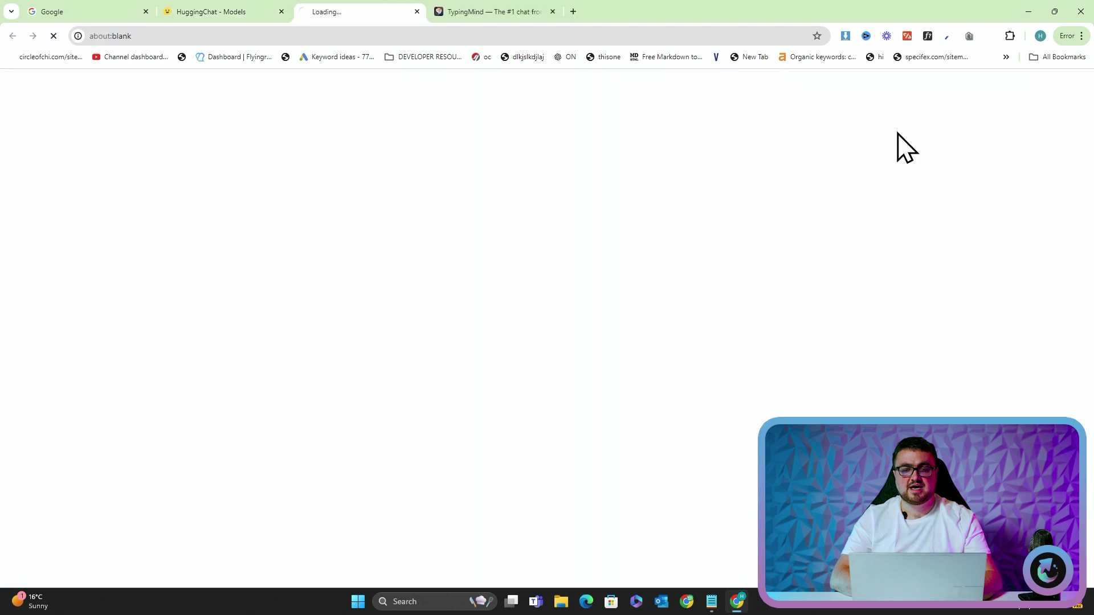
{"action": "left_click", "coordinate": [217, 4]}
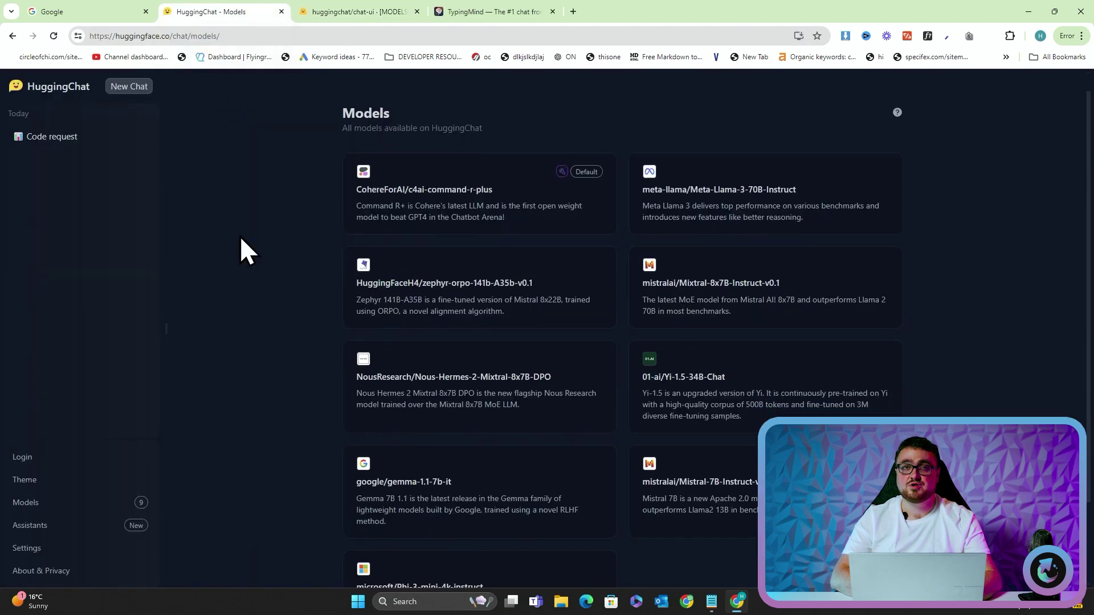
{"action": "scroll", "coordinate": [464, 381], "scroll_direction": "down", "scroll_amount": 1}
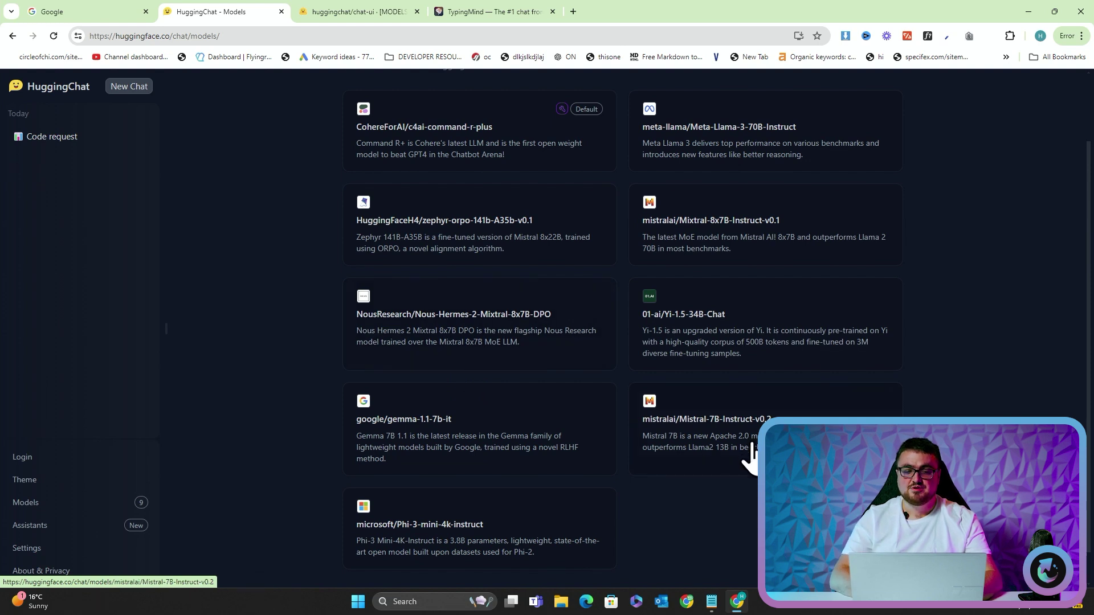
{"action": "scroll", "coordinate": [464, 539], "scroll_direction": "down", "scroll_amount": 1}
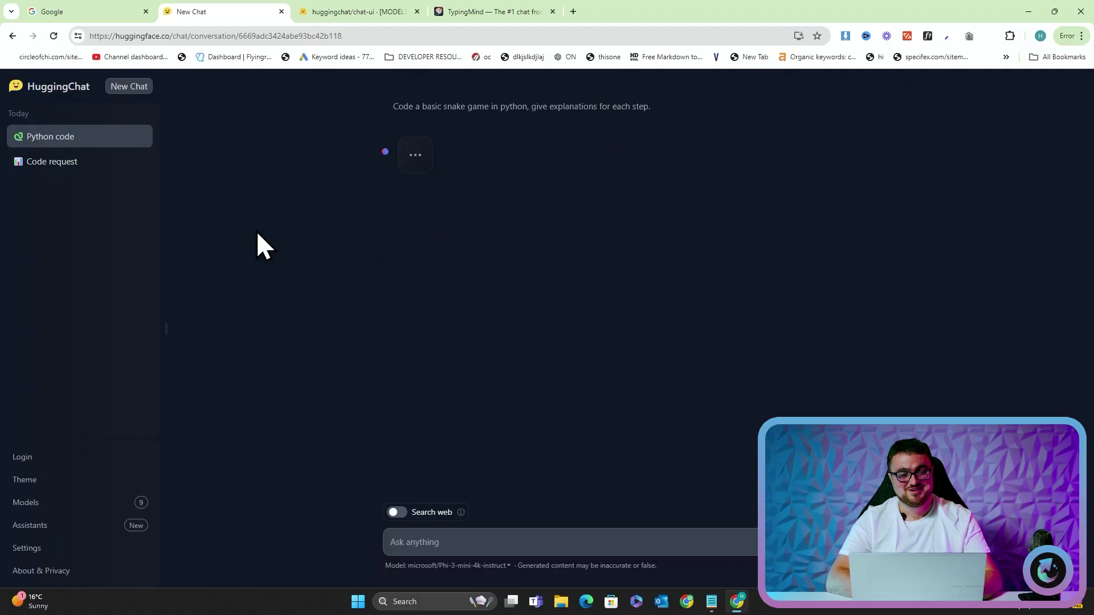
Reopen the Code request chat, then ask Meta-Llama-3-70B-Instruct to 'Code a snake game'
{"action": "left_click", "coordinate": [94, 162]}
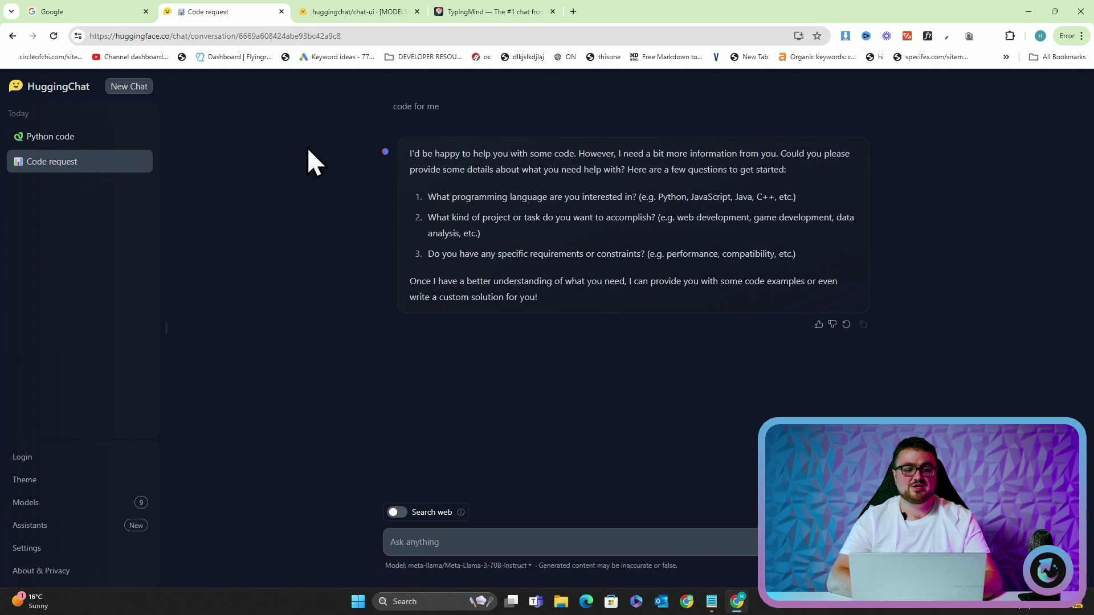
{"action": "left_click", "coordinate": [74, 516]}
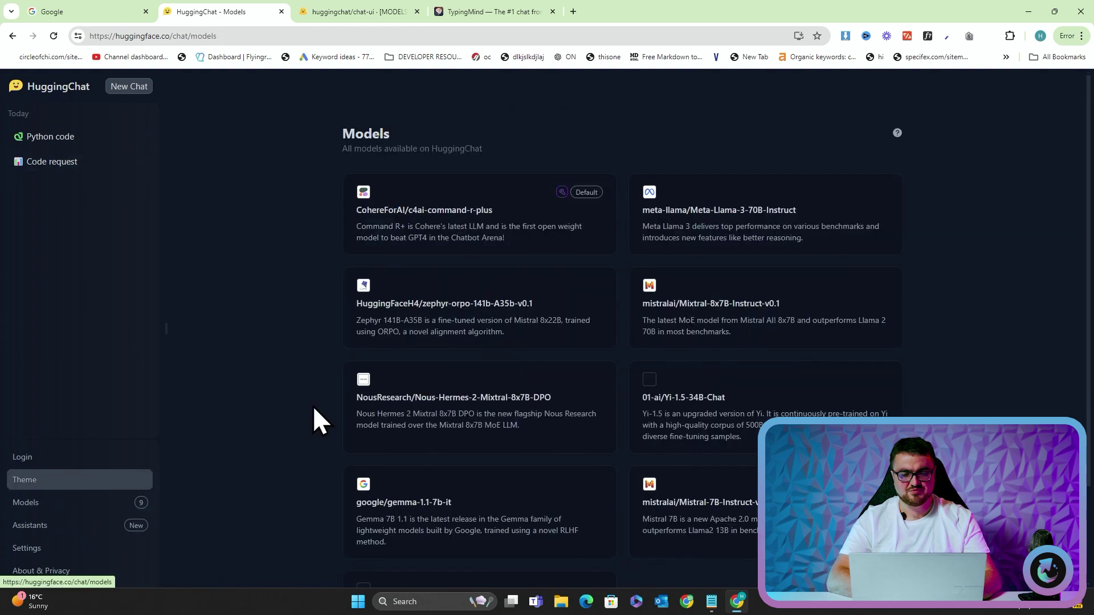
{"action": "scroll", "coordinate": [422, 268], "scroll_direction": "down", "scroll_amount": 2}
{"action": "left_click", "coordinate": [773, 147]}
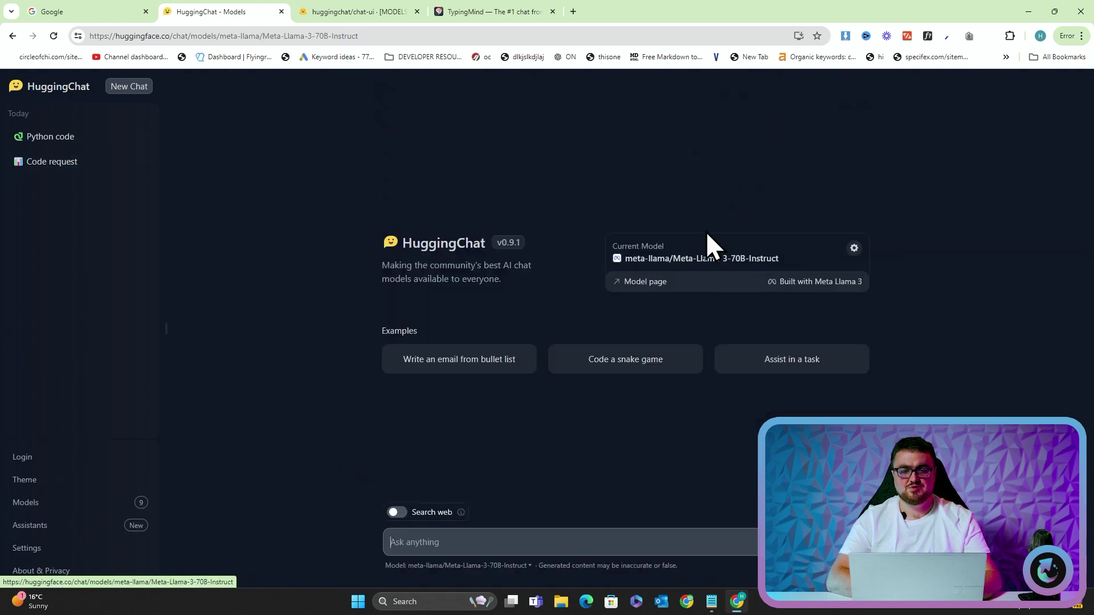
{"action": "left_click", "coordinate": [607, 376]}
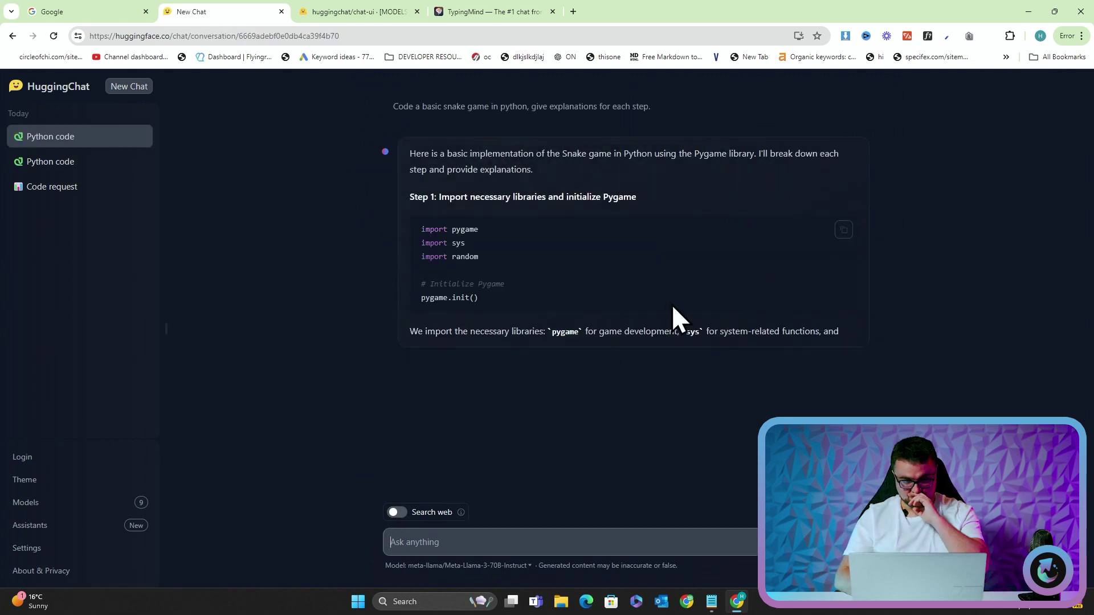
Start a fresh Meta-Llama-3-70B-Instruct chat and request the snake game again, hitting the guest limit
{"action": "left_click", "coordinate": [81, 505]}
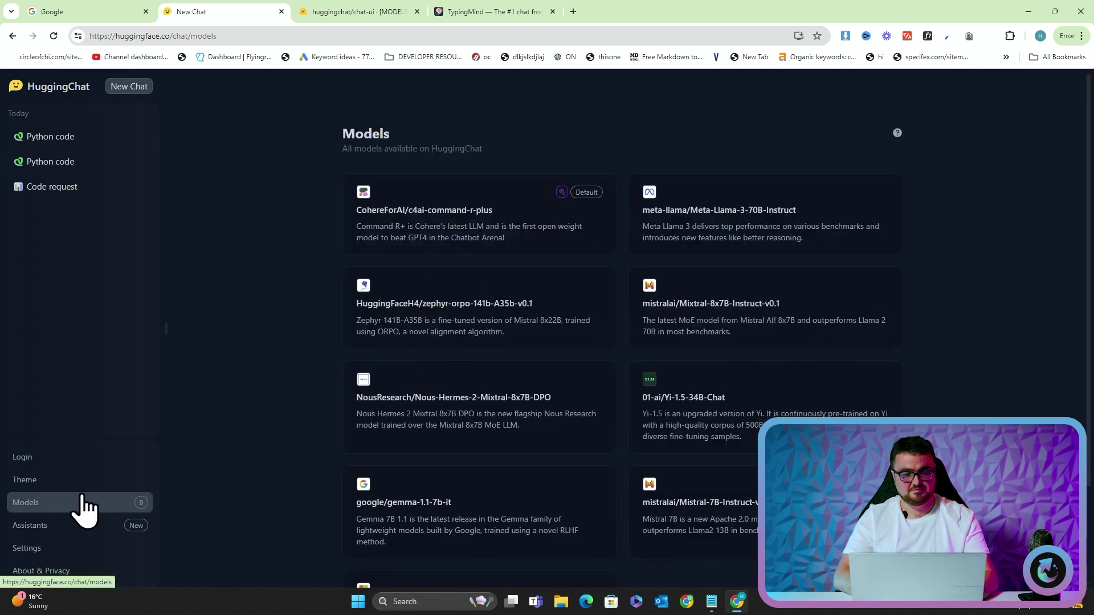
{"action": "left_click", "coordinate": [716, 238]}
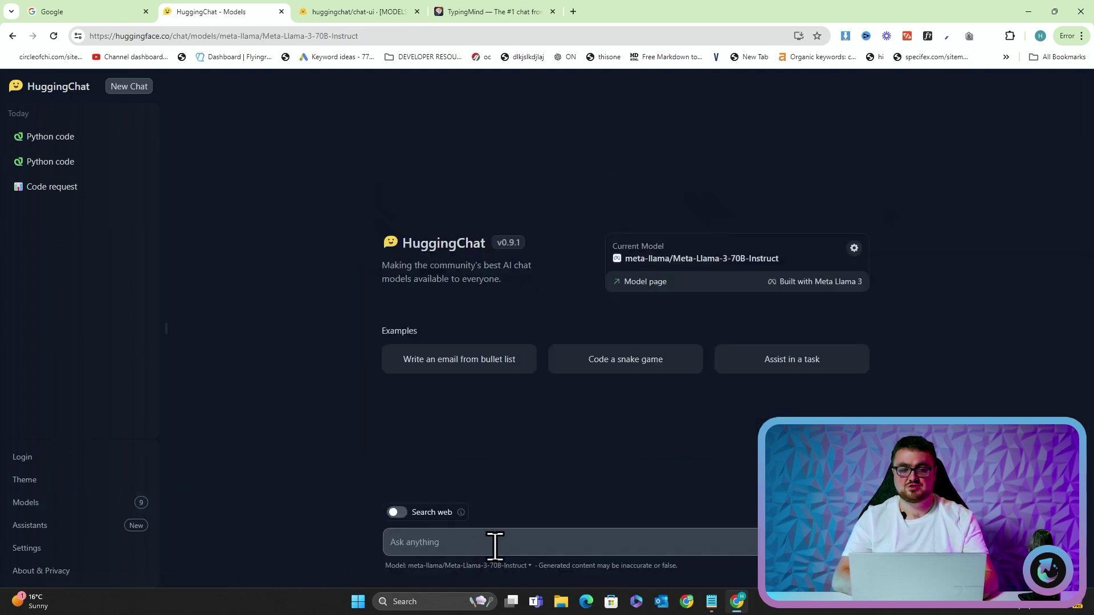
{"action": "left_click", "coordinate": [644, 367]}
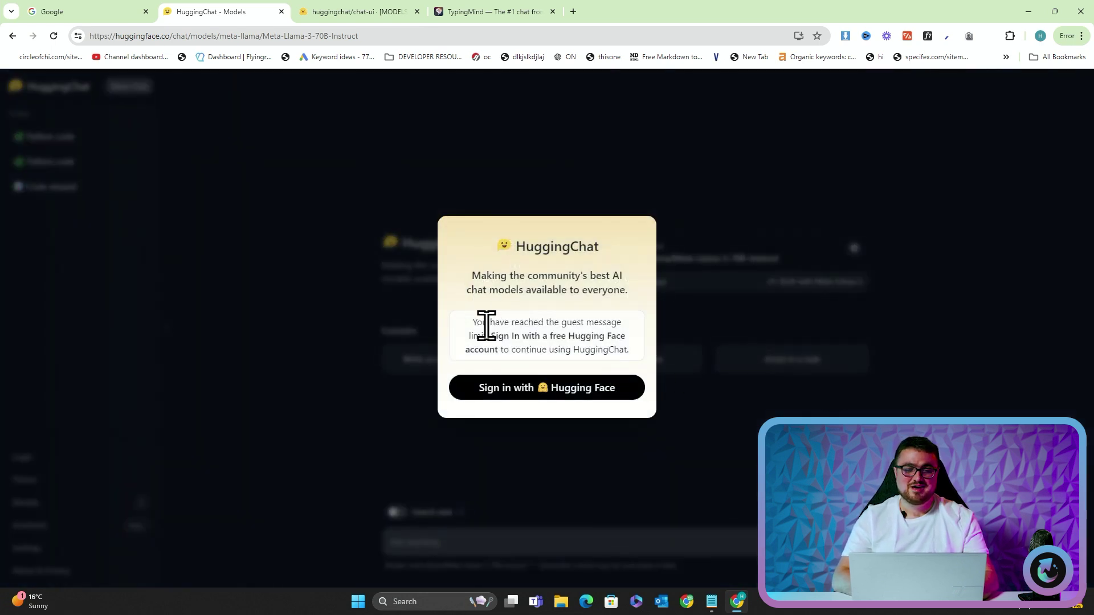
Read the guest message limit notice and begin signing in with a Hugging Face username
{"action": "left_click_drag", "start_coordinate": [509, 334], "coordinate": [625, 352]}
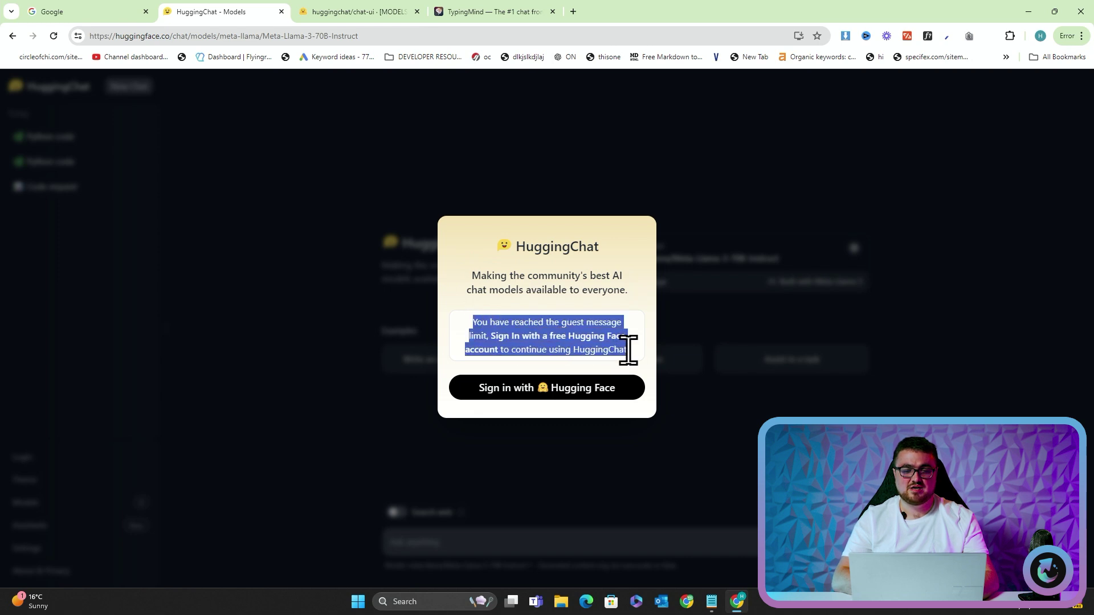
{"action": "left_click", "coordinate": [602, 343]}
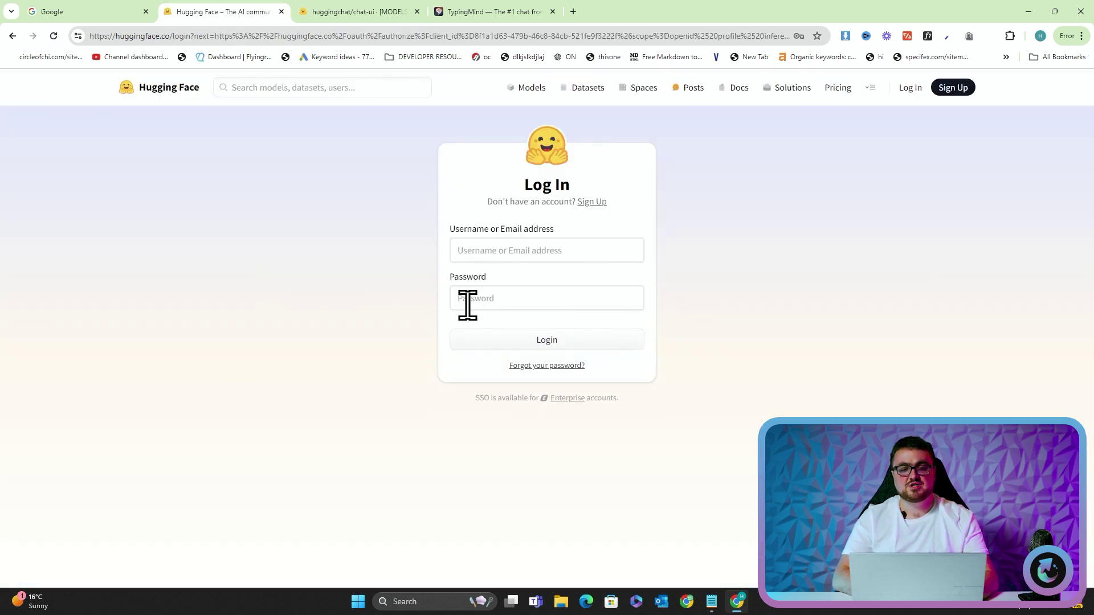
{"action": "left_click", "coordinate": [570, 250]}
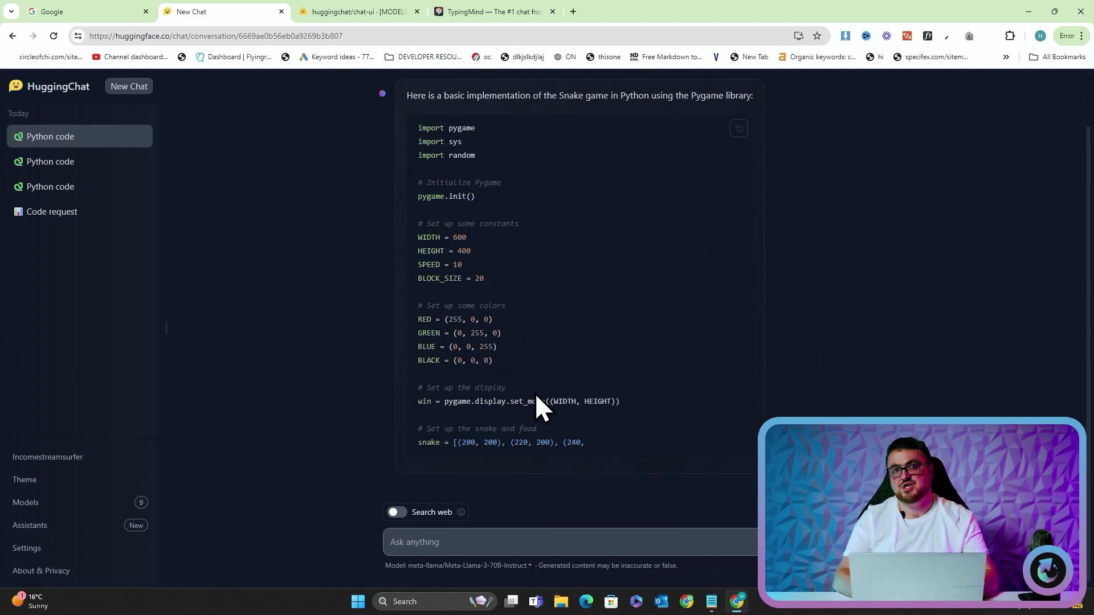
Scroll up and down through the generated Pygame snake game code
{"action": "scroll", "coordinate": [500, 291], "scroll_direction": "up", "scroll_amount": 2}
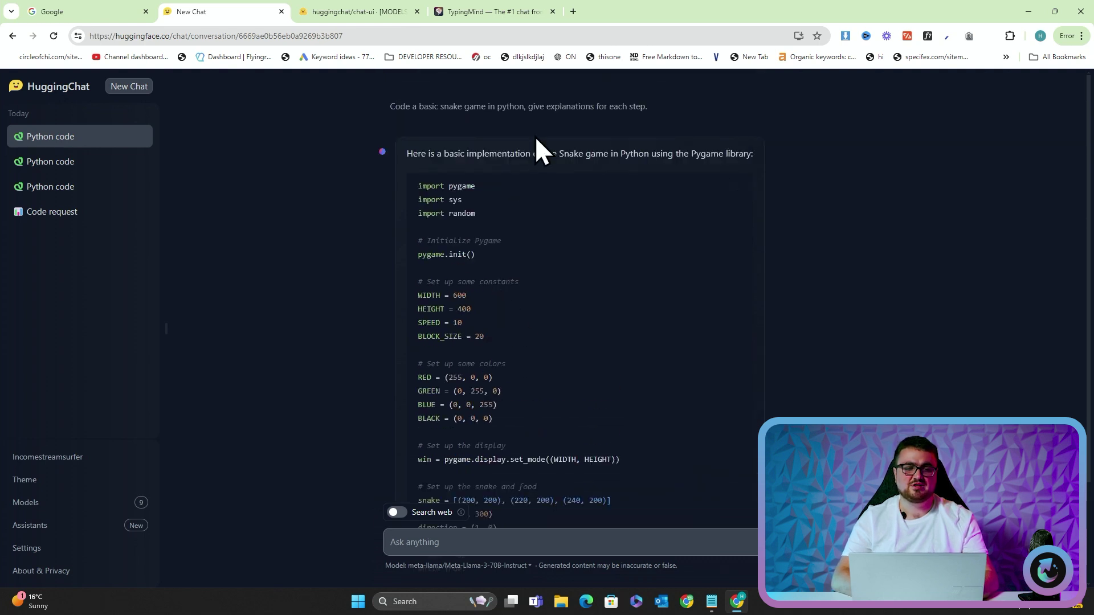
{"action": "scroll", "coordinate": [535, 139], "scroll_direction": "down", "scroll_amount": 3}
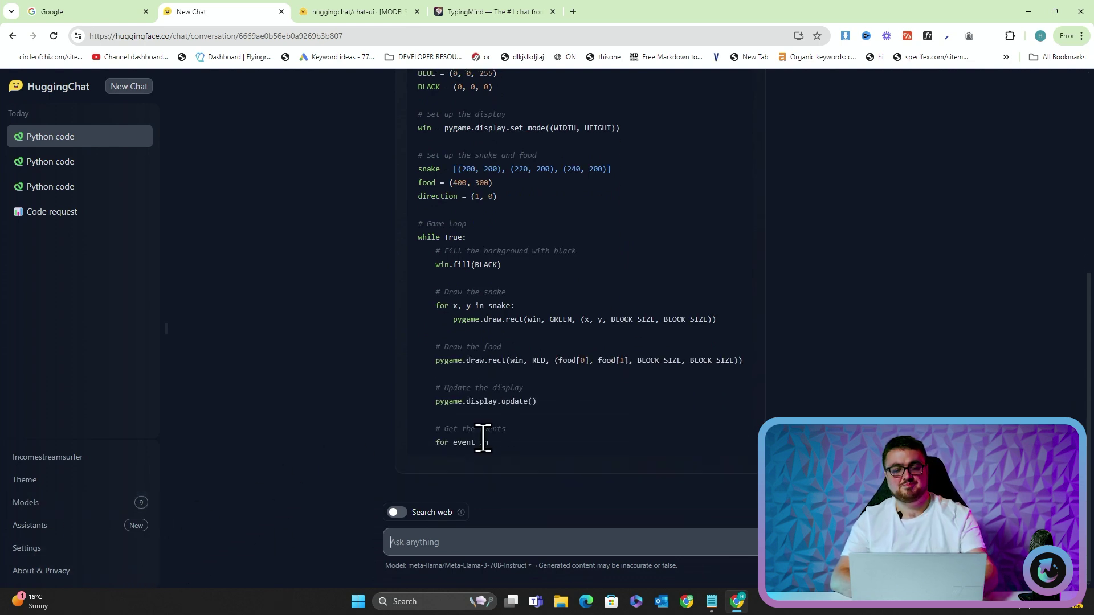
{"action": "scroll", "coordinate": [529, 340], "scroll_direction": "up", "scroll_amount": 5}
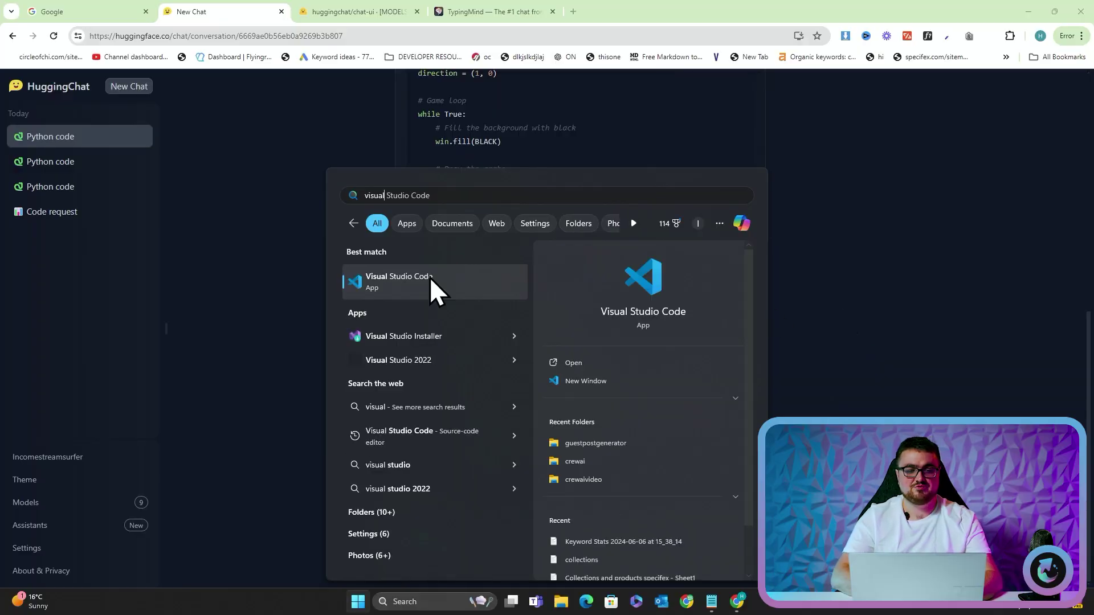
Launch Visual Studio Code and open a new editor window
{"action": "left_click", "coordinate": [401, 271]}
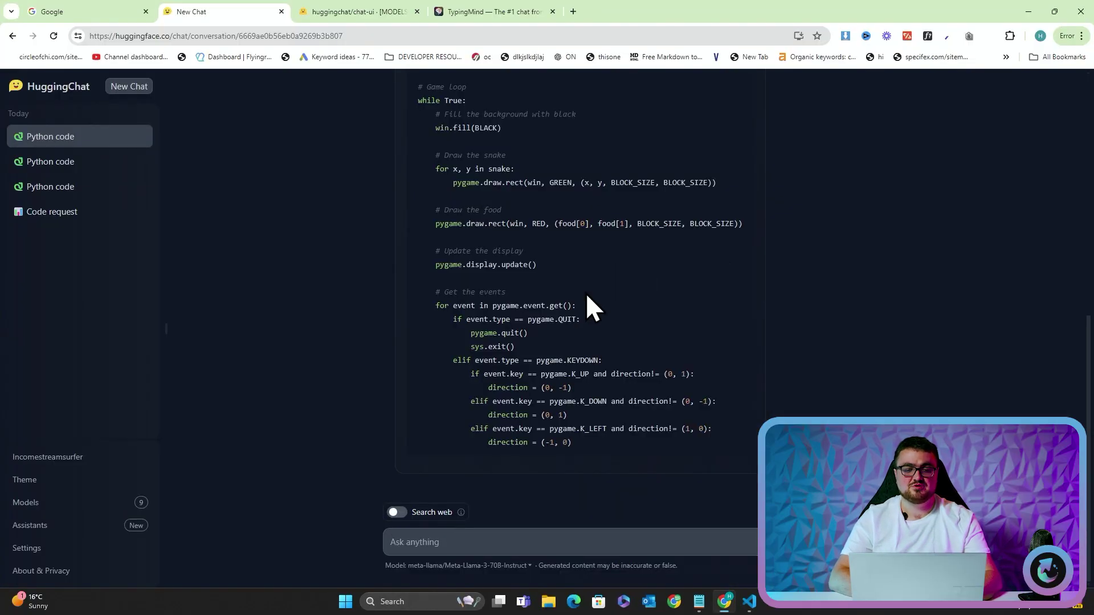
{"action": "key", "text": "alt+Tab"}
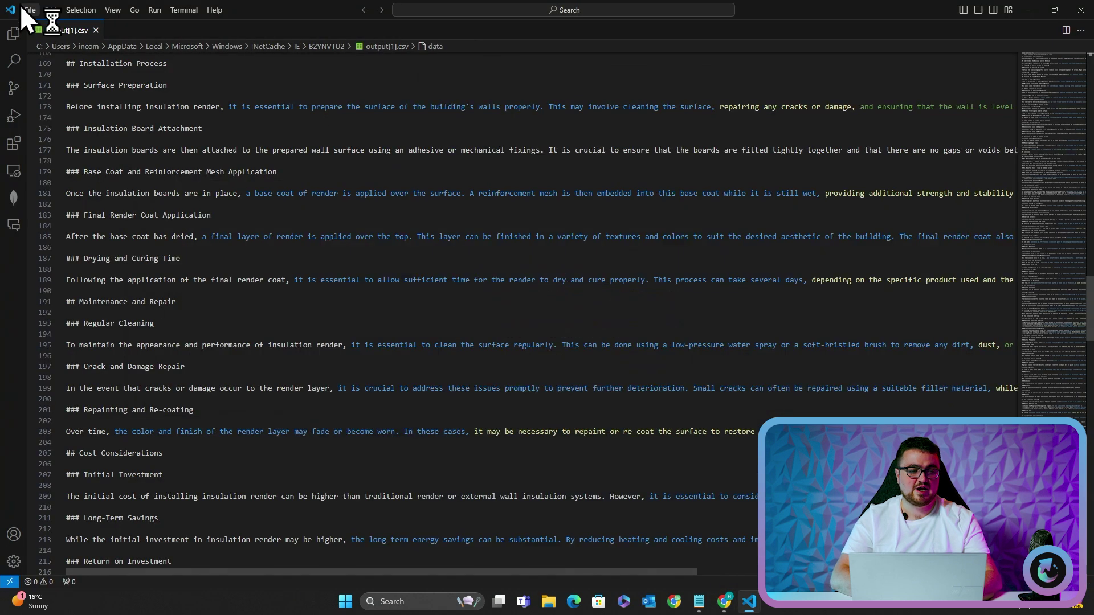
{"action": "left_click", "coordinate": [25, 10]}
{"action": "left_click", "coordinate": [76, 57]}
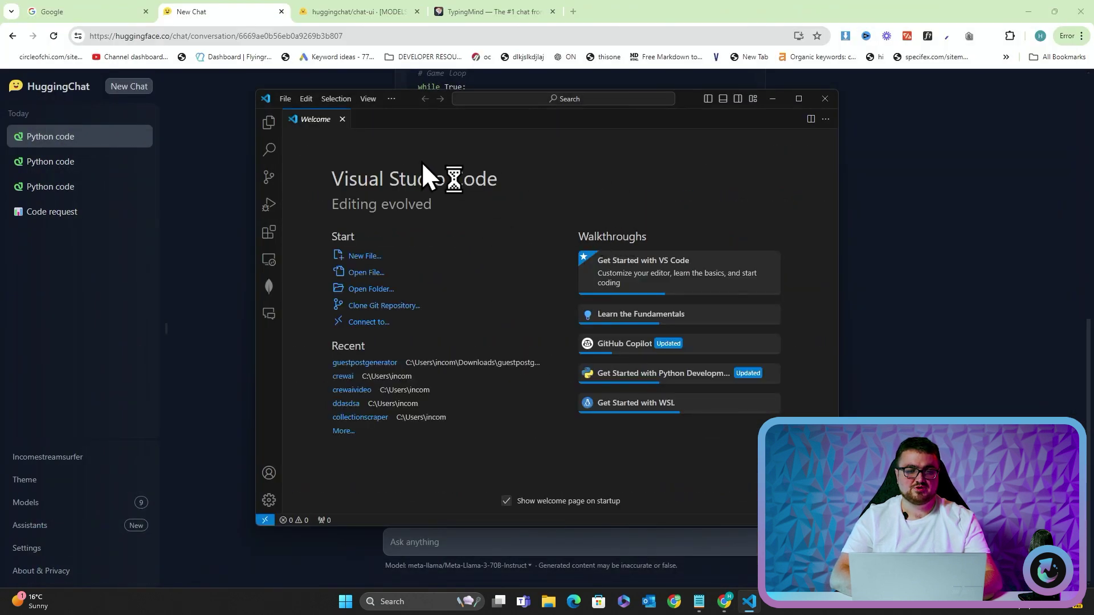
Create a new folder named codingexample, open it as the workspace and maximise the window
{"action": "left_click", "coordinate": [285, 99]}
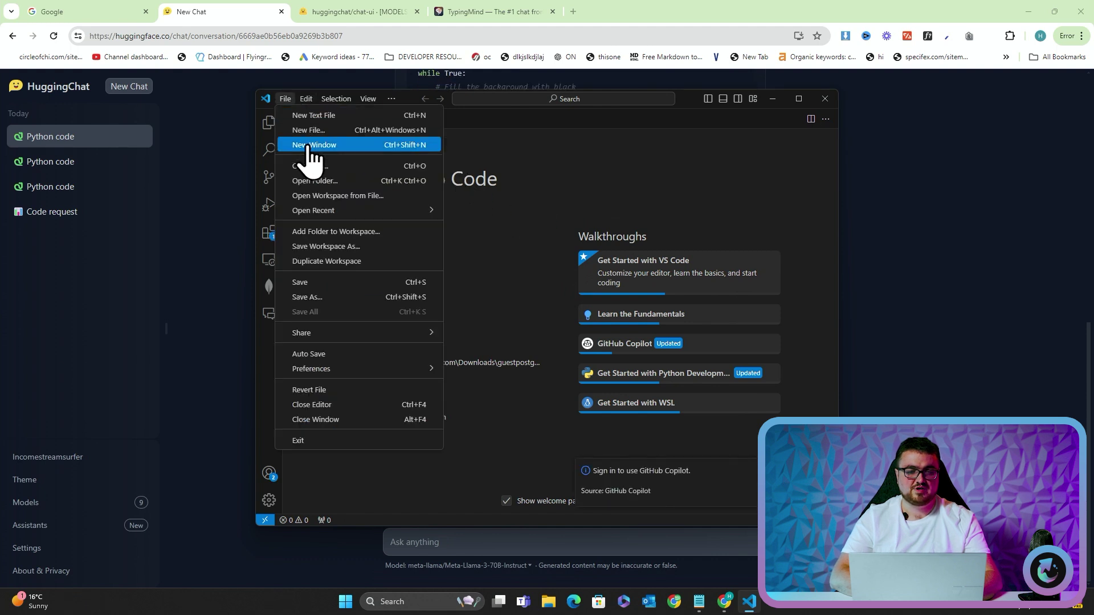
{"action": "left_click", "coordinate": [316, 181]}
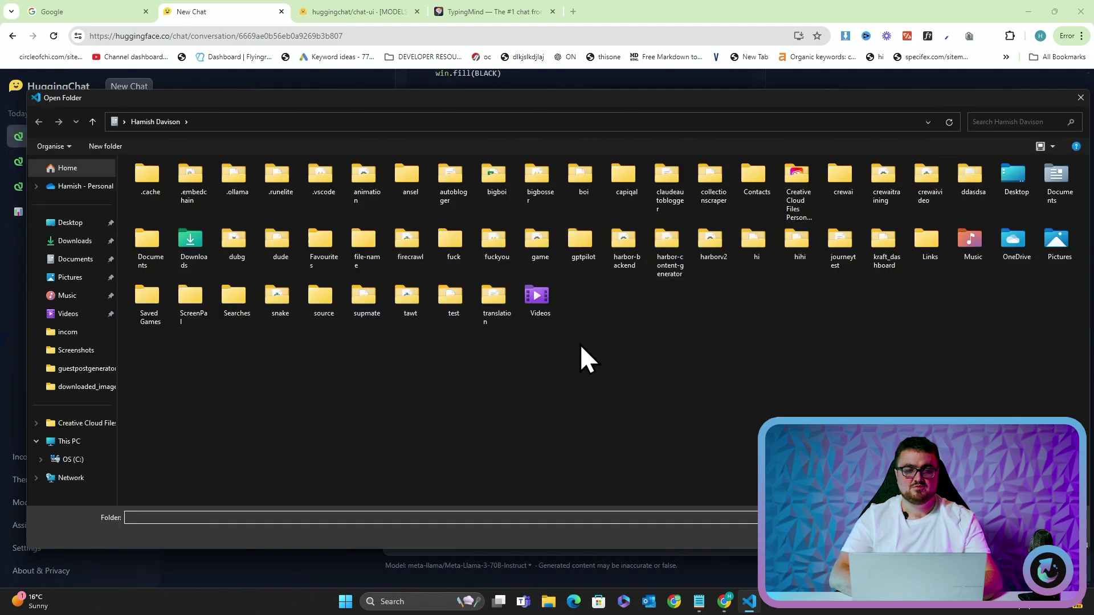
{"action": "right_click", "coordinate": [580, 344]}
{"action": "mouse_move", "coordinate": [645, 487]}
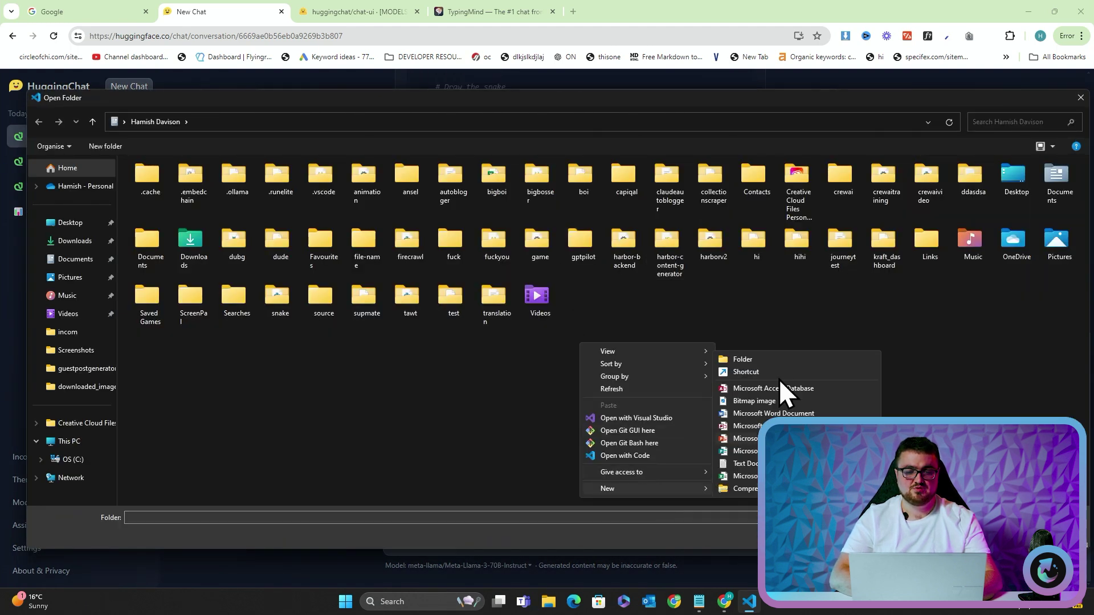
{"action": "left_click", "coordinate": [774, 363]}
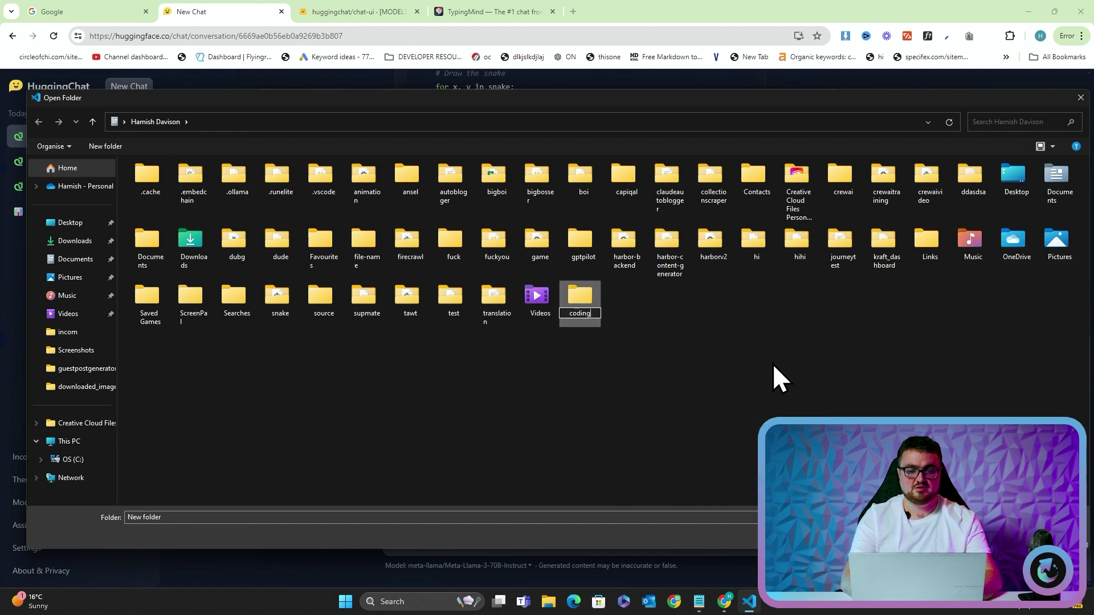
{"action": "key", "text": "Return"}
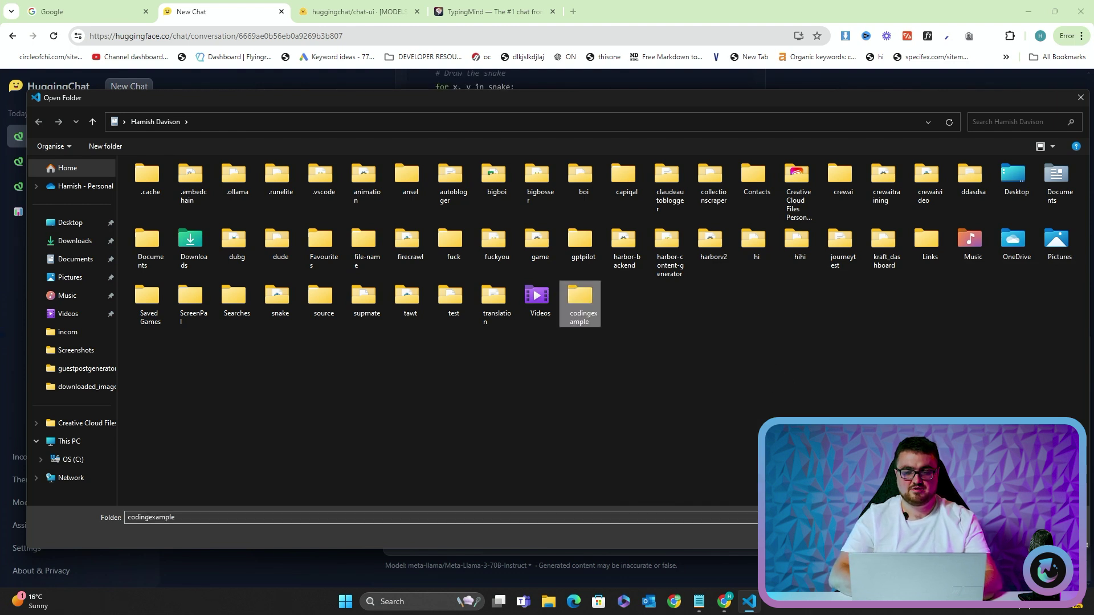
{"action": "key", "text": "Return"}
{"action": "left_click", "coordinate": [797, 98]}
Start a new terminal and add a new file to the codingexample folder
{"action": "left_click", "coordinate": [183, 9]}
{"action": "left_click", "coordinate": [206, 26]}
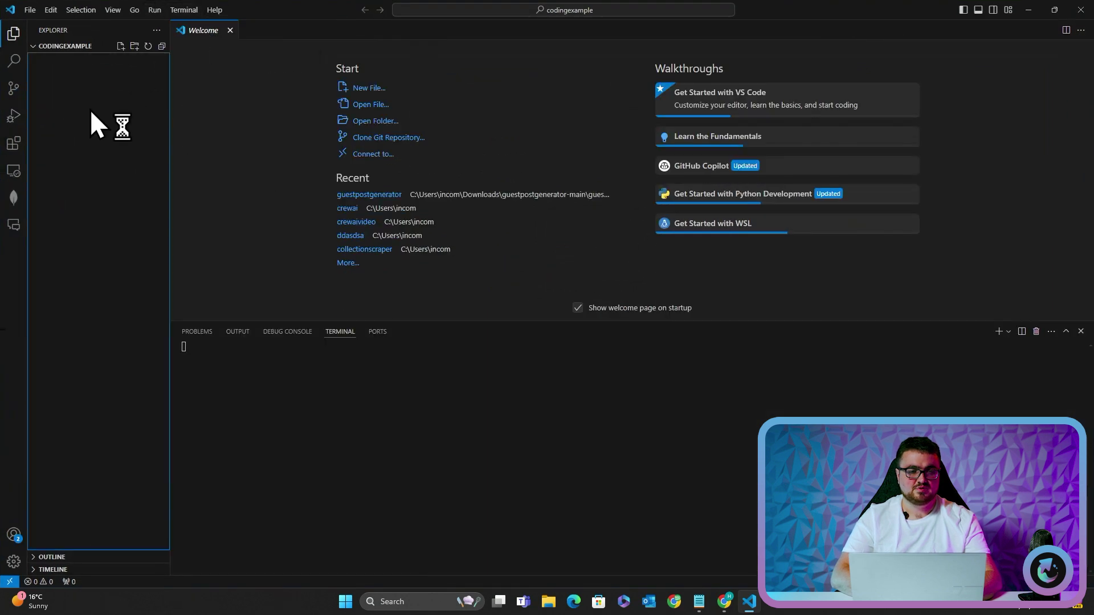
{"action": "right_click", "coordinate": [94, 111]}
{"action": "left_click", "coordinate": [111, 117]}
{"action": "left_click", "coordinate": [147, 133]}
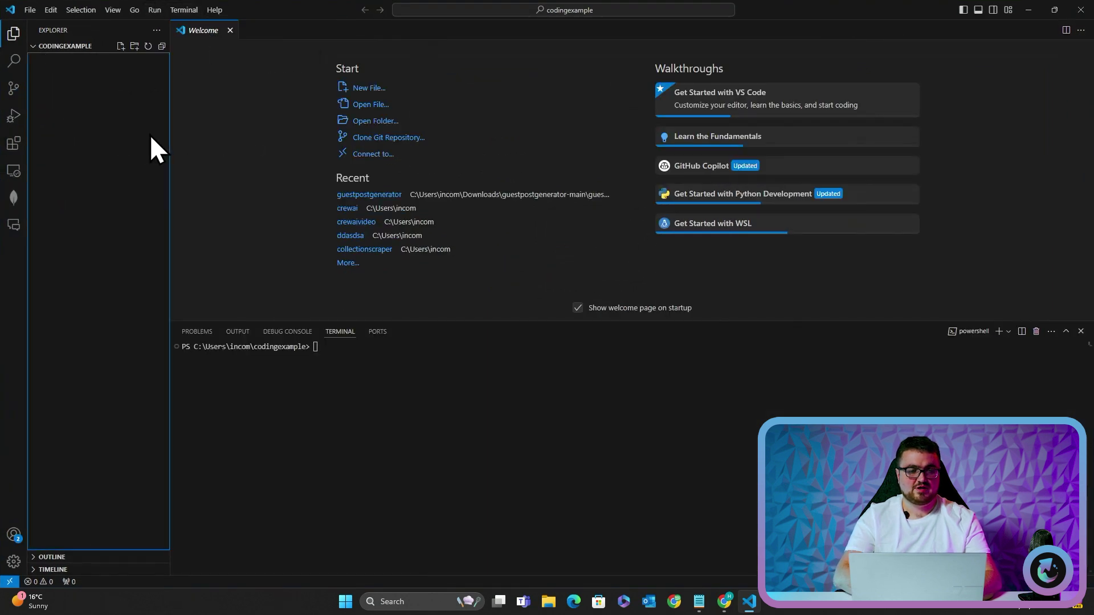
{"action": "right_click", "coordinate": [98, 108]}
{"action": "left_click", "coordinate": [120, 119]}
{"action": "type", "text": "n"}
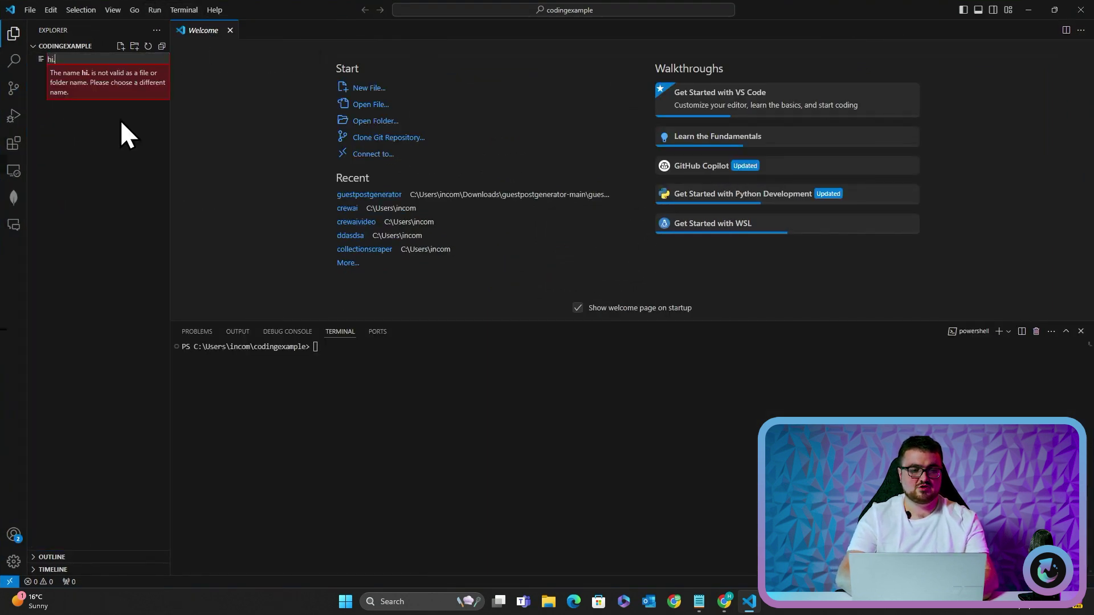
{"action": "key", "text": "Return"}
{"action": "key", "text": "alt+Tab"}
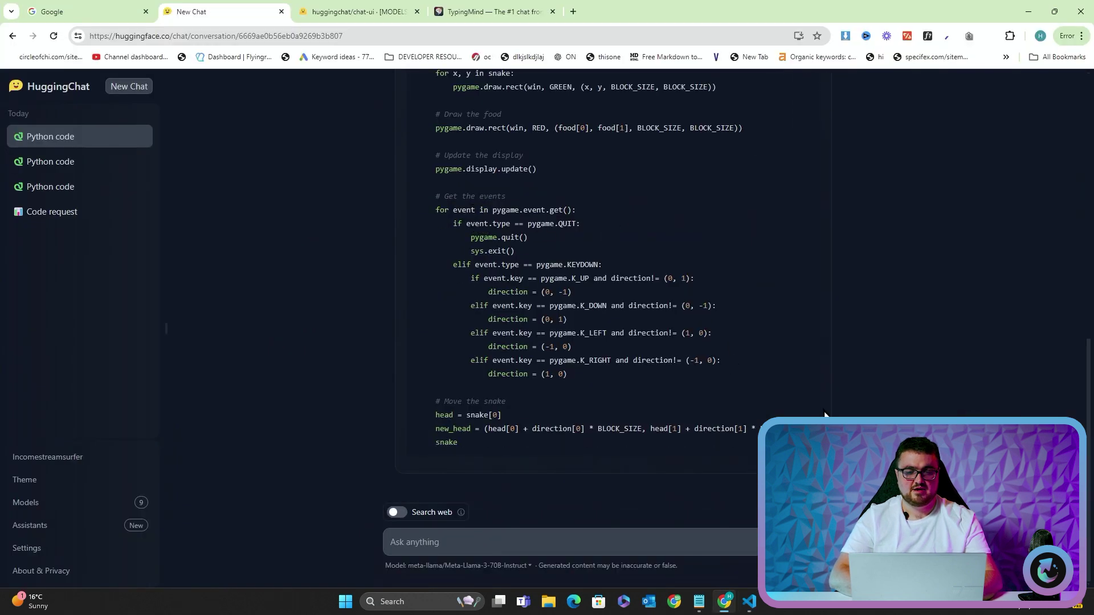
Scroll back up to the start of the snake game code in the reply
{"action": "scroll", "coordinate": [688, 393], "scroll_direction": "up", "scroll_amount": 15}
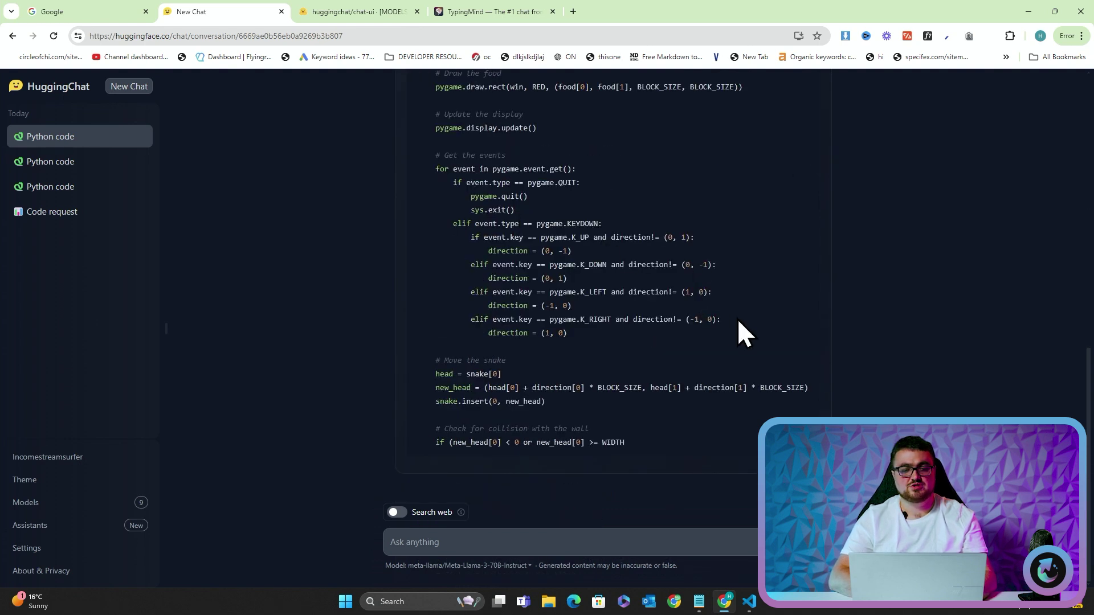
{"action": "scroll", "coordinate": [737, 319], "scroll_direction": "up", "scroll_amount": 3}
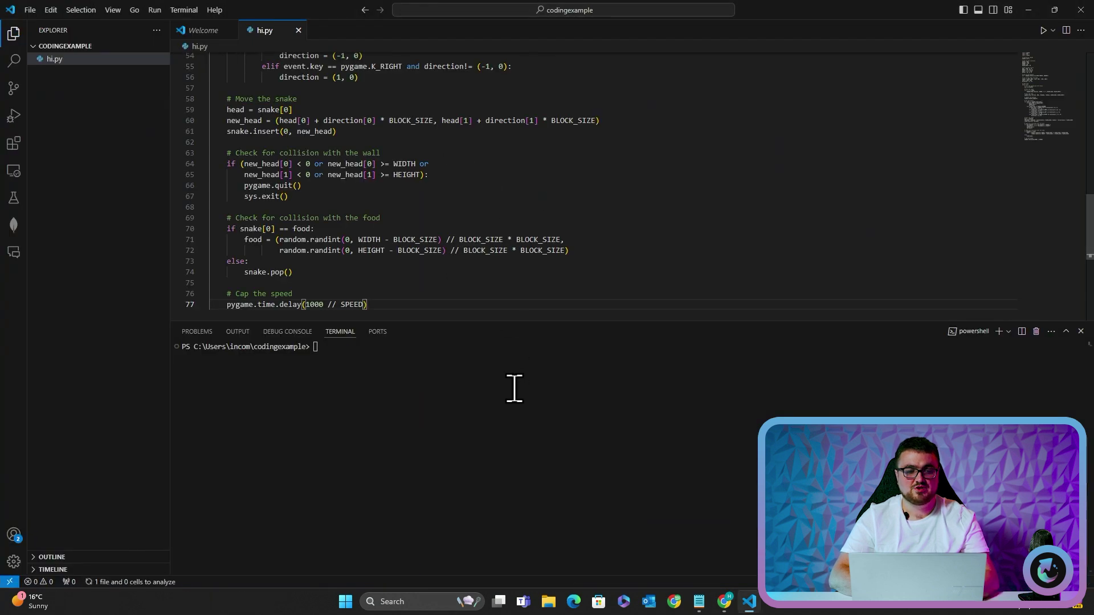
Run hi.py from the terminal and steer the snake with arrow keys toward the food
{"action": "left_click", "coordinate": [511, 443]}
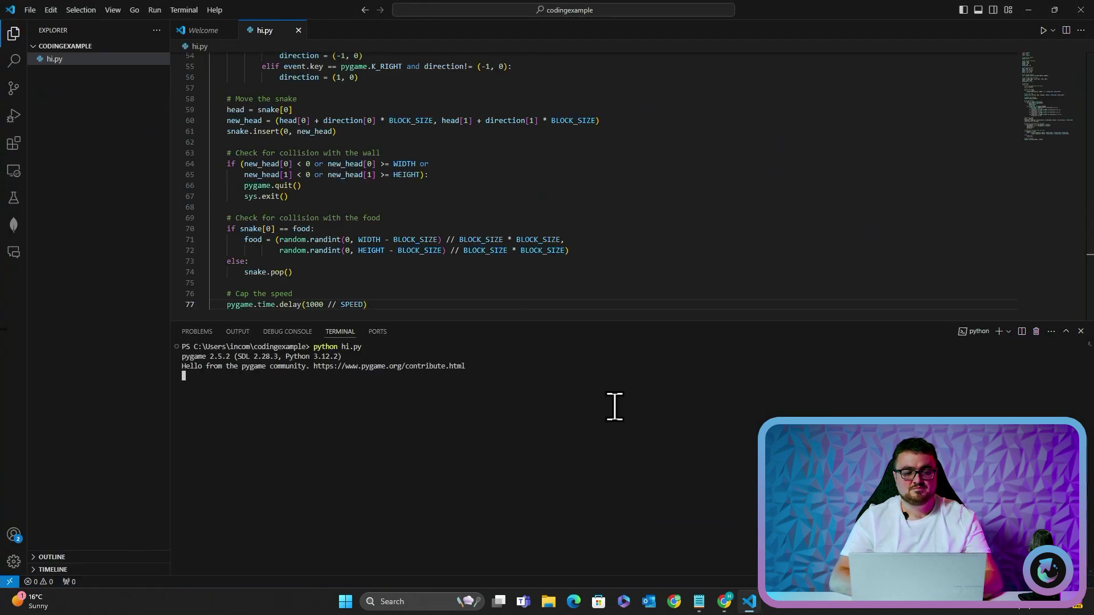
{"action": "key", "text": "Down"}
{"action": "key", "text": "Left"}
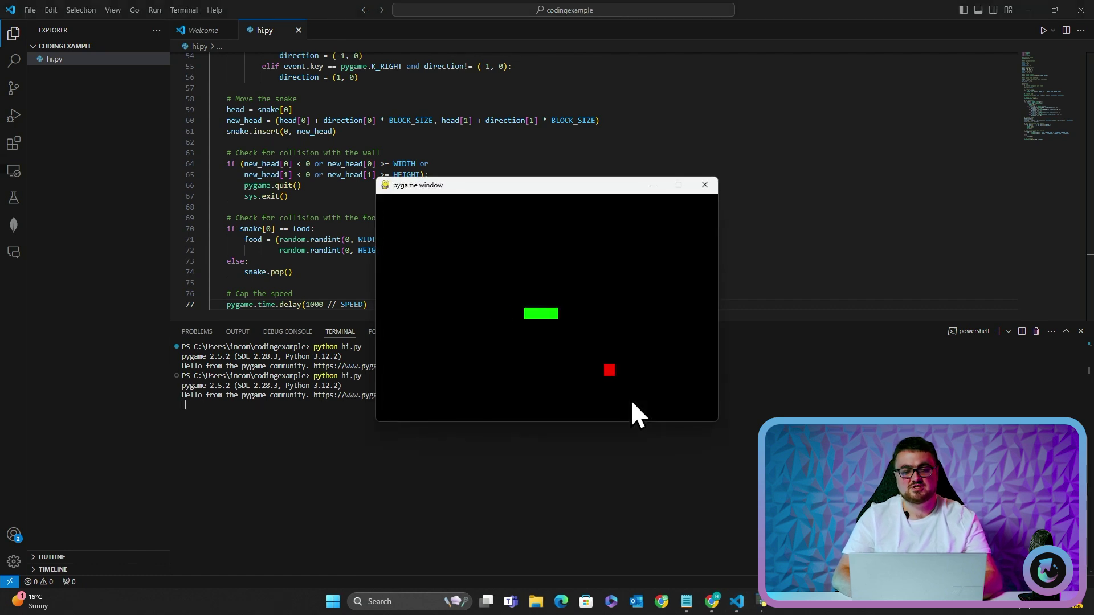
{"action": "key", "text": "Down"}
{"action": "key", "text": "Left"}
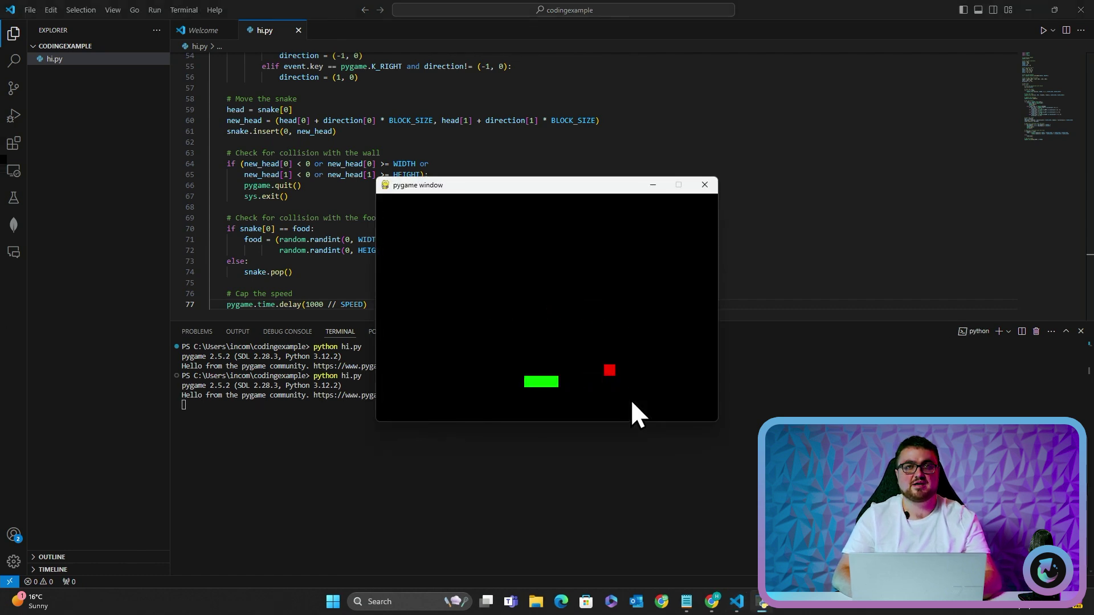
{"action": "key", "text": "Up"}
{"action": "key", "text": "Left"}
{"action": "key", "text": "Up"}
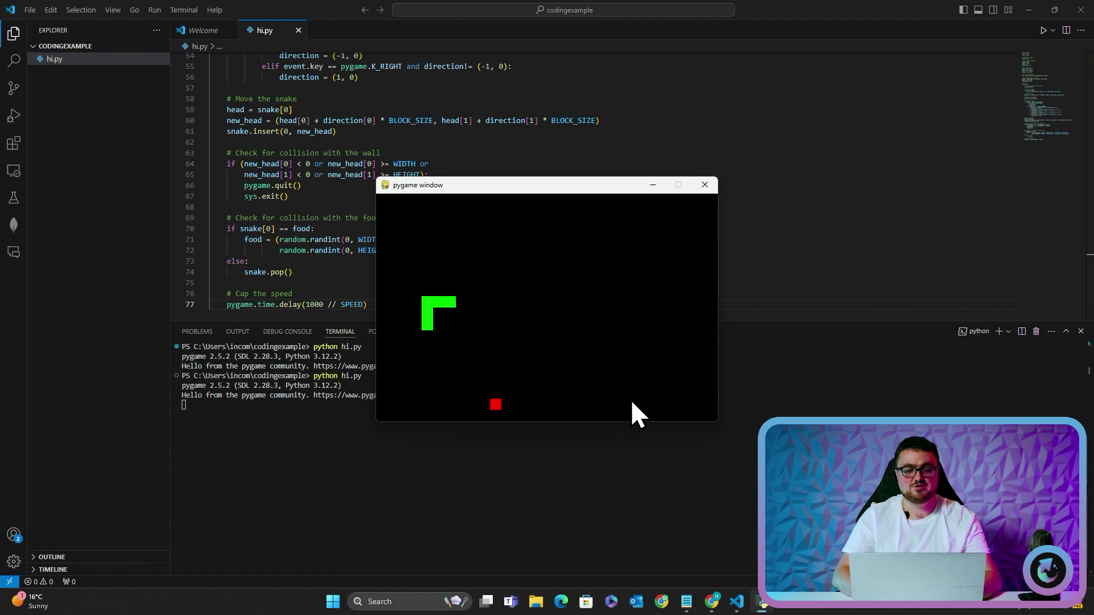
{"action": "key", "text": "Down"}
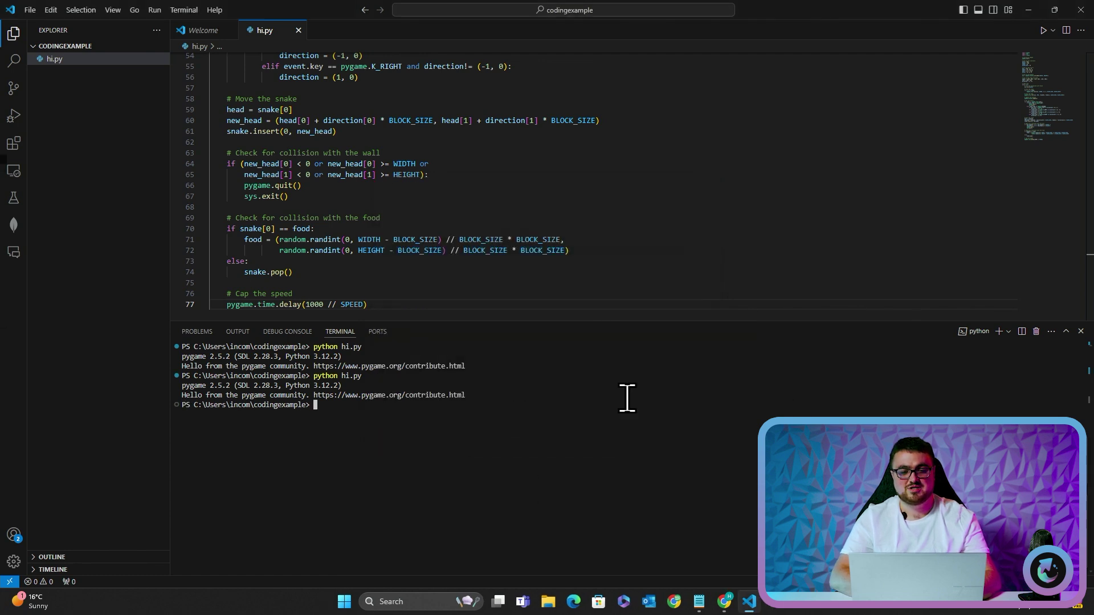
{"action": "key", "text": "alt+Tab"}
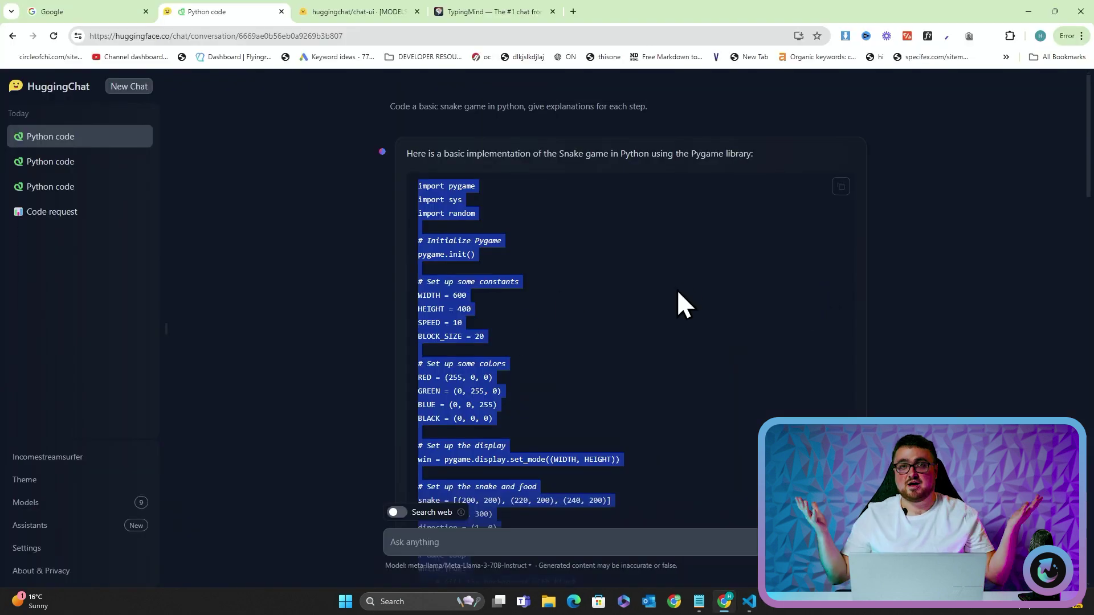
Open HuggingChat's Settings from the sidebar
{"action": "left_click", "coordinate": [76, 545]}
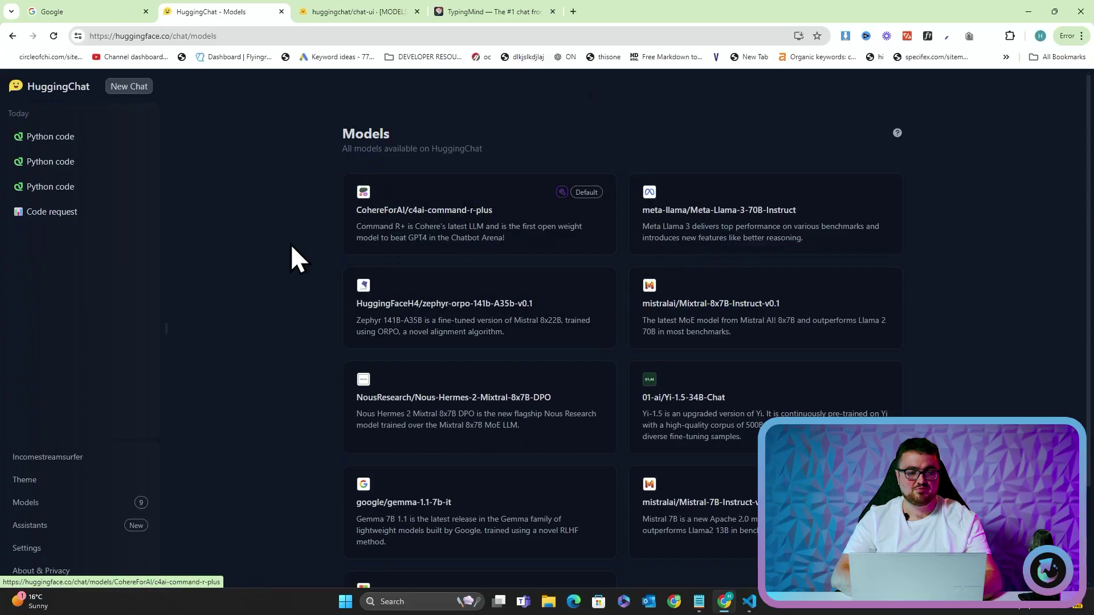
Scroll through the HuggingChat Models page
{"action": "scroll", "coordinate": [285, 268], "scroll_direction": "down", "scroll_amount": 2}
{"action": "scroll", "coordinate": [279, 252], "scroll_direction": "up", "scroll_amount": 1}
{"action": "scroll", "coordinate": [279, 253], "scroll_direction": "down", "scroll_amount": 1}
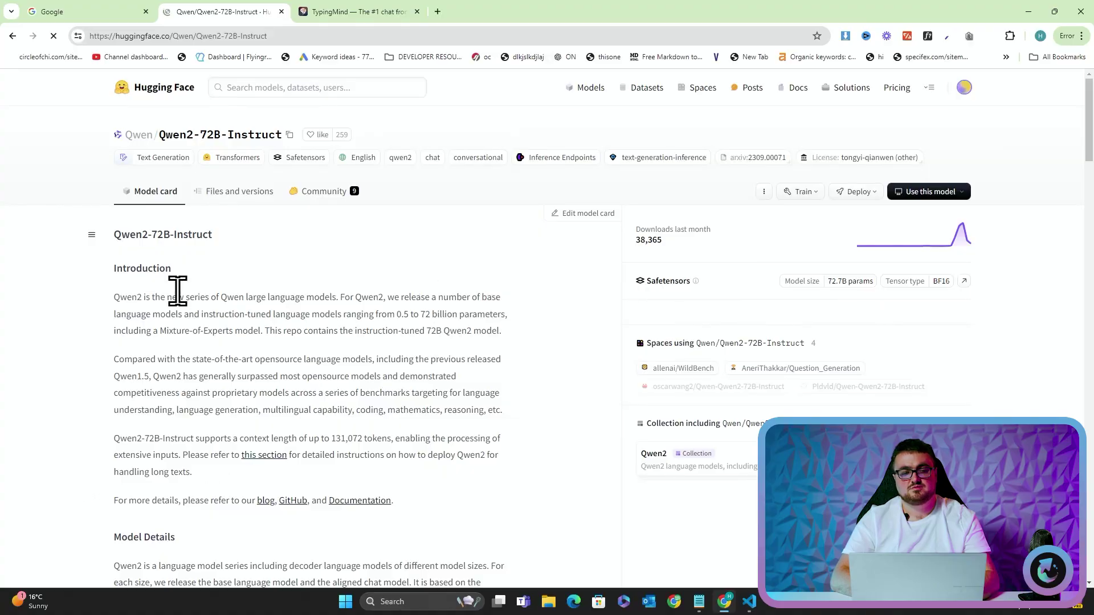
Search the Qwen2-72B-Instruct model card for mentions of 'coding'
{"action": "scroll", "coordinate": [178, 290], "scroll_direction": "down", "scroll_amount": 1}
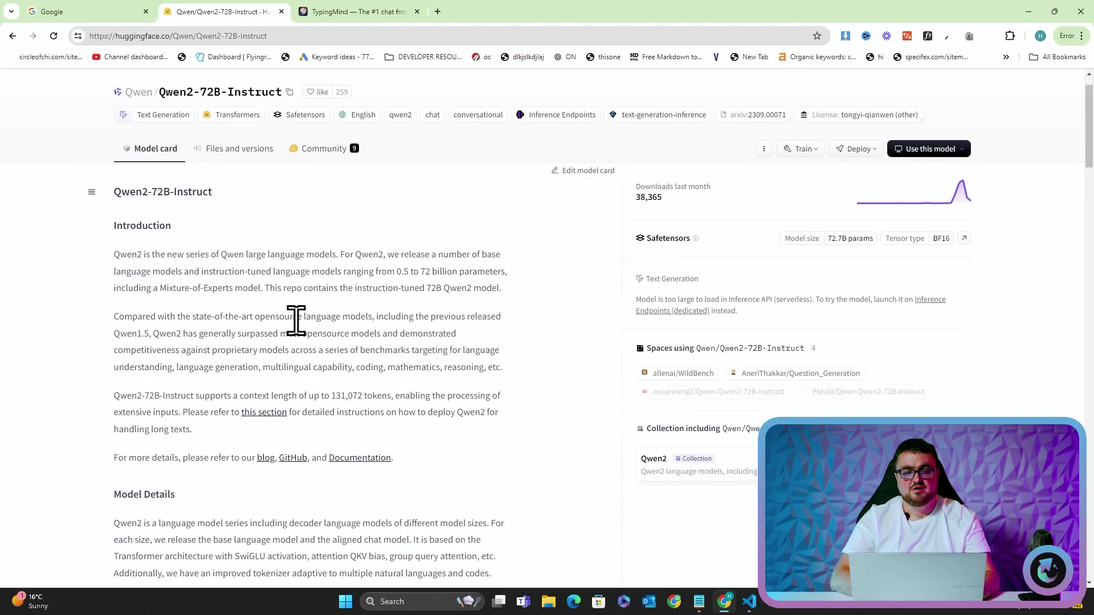
{"action": "key", "text": "ctrl+f"}
{"action": "type", "text": "coding"}
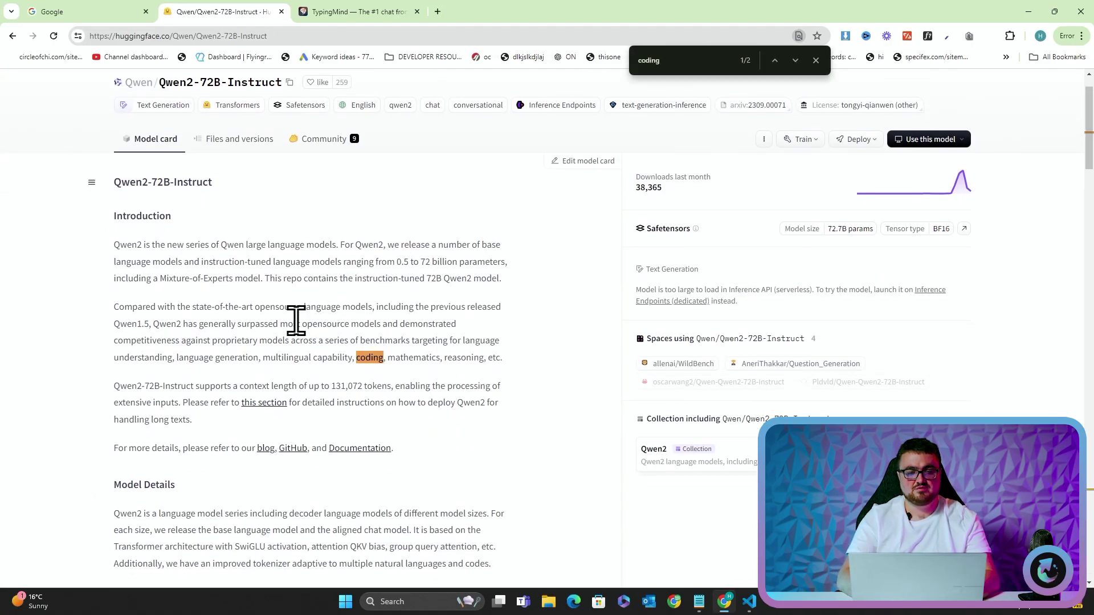
{"action": "scroll", "coordinate": [447, 366], "scroll_direction": "up", "scroll_amount": 1}
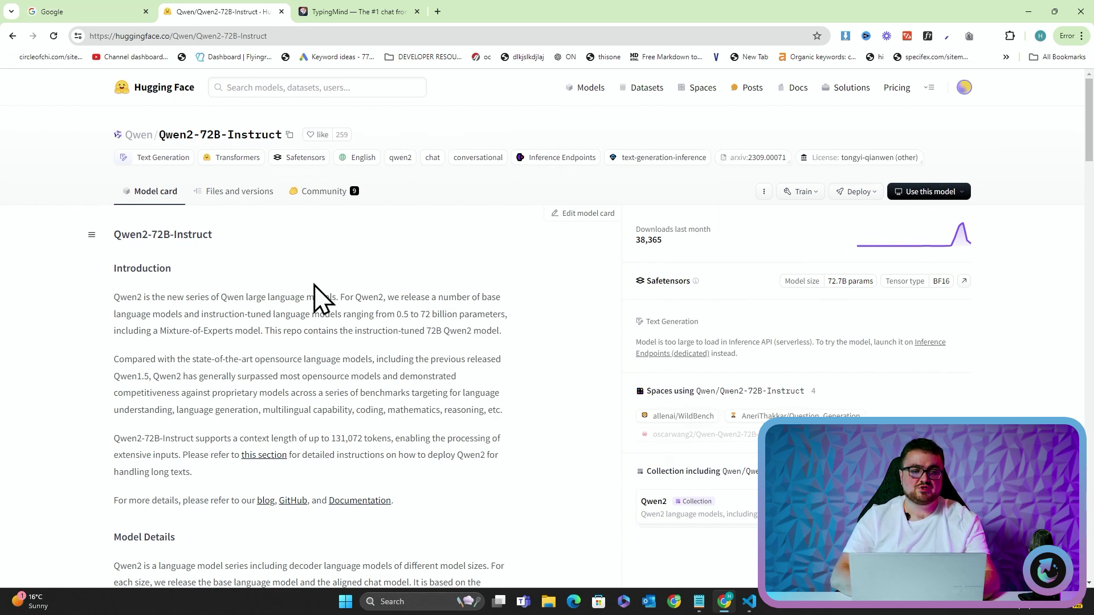
Back on the models list, find 'qwen' and open the Qwen2-7B-Instruct model page
{"action": "left_click", "coordinate": [11, 35]}
{"action": "key", "text": "ctrl+f"}
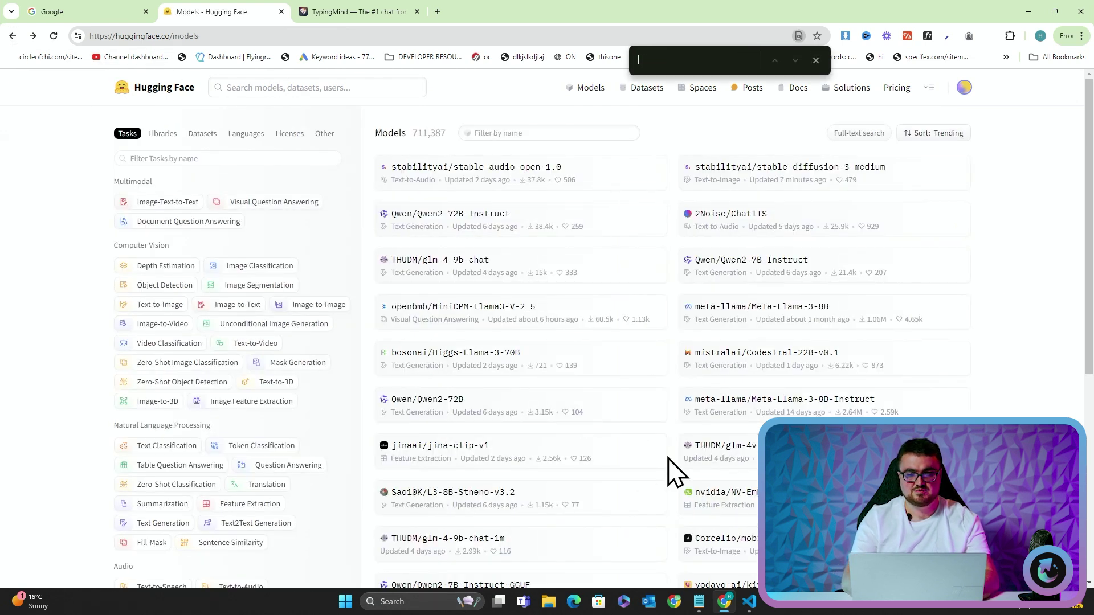
{"action": "type", "text": "qwen"}
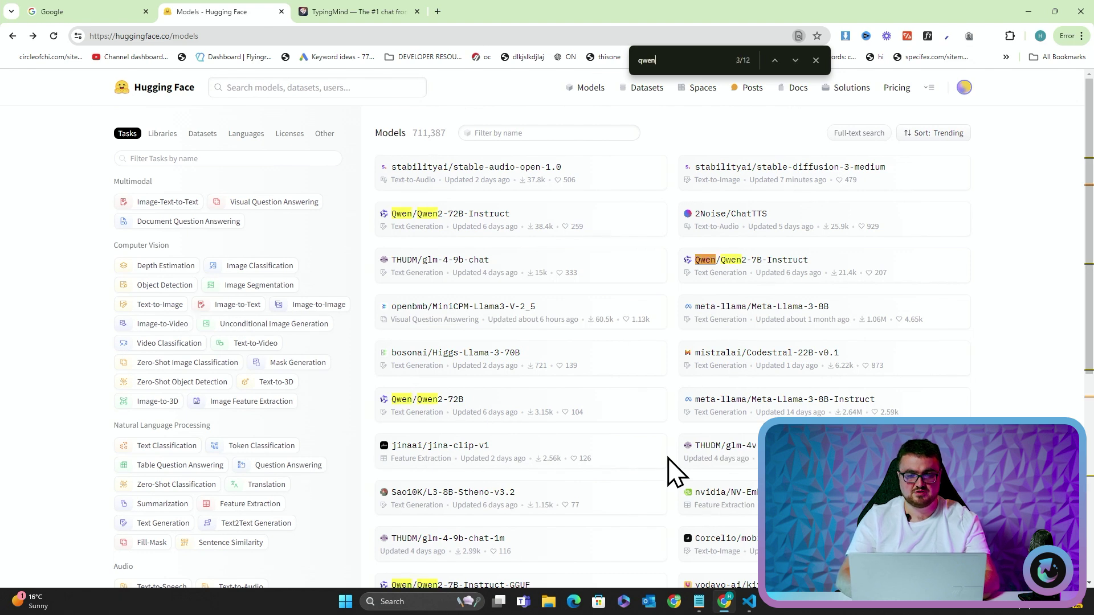
{"action": "left_click", "coordinate": [794, 279]}
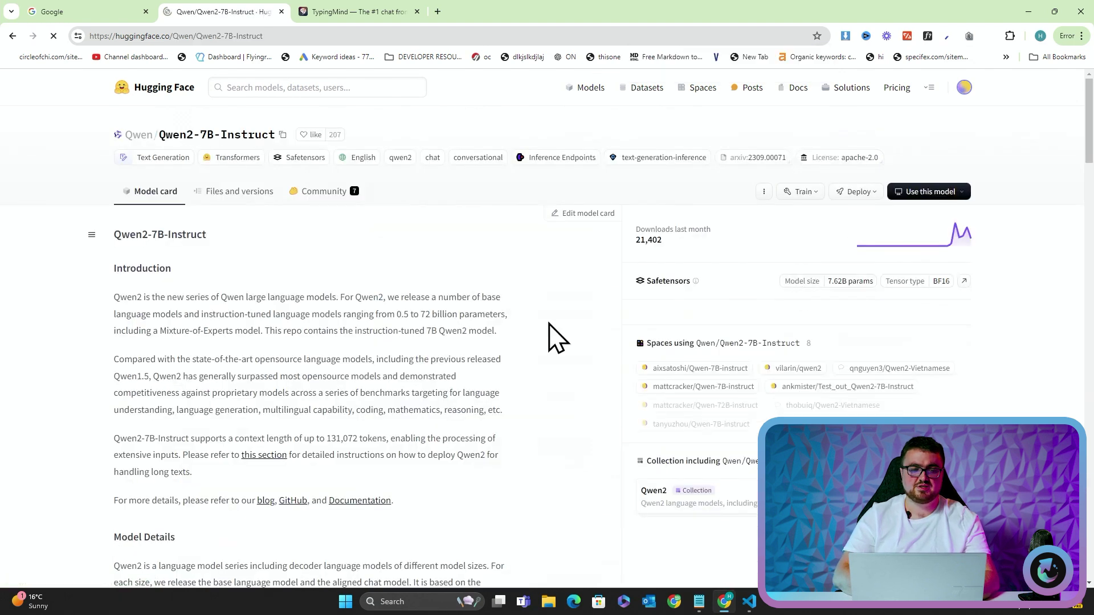
{"action": "scroll", "coordinate": [440, 331], "scroll_direction": "down", "scroll_amount": 1}
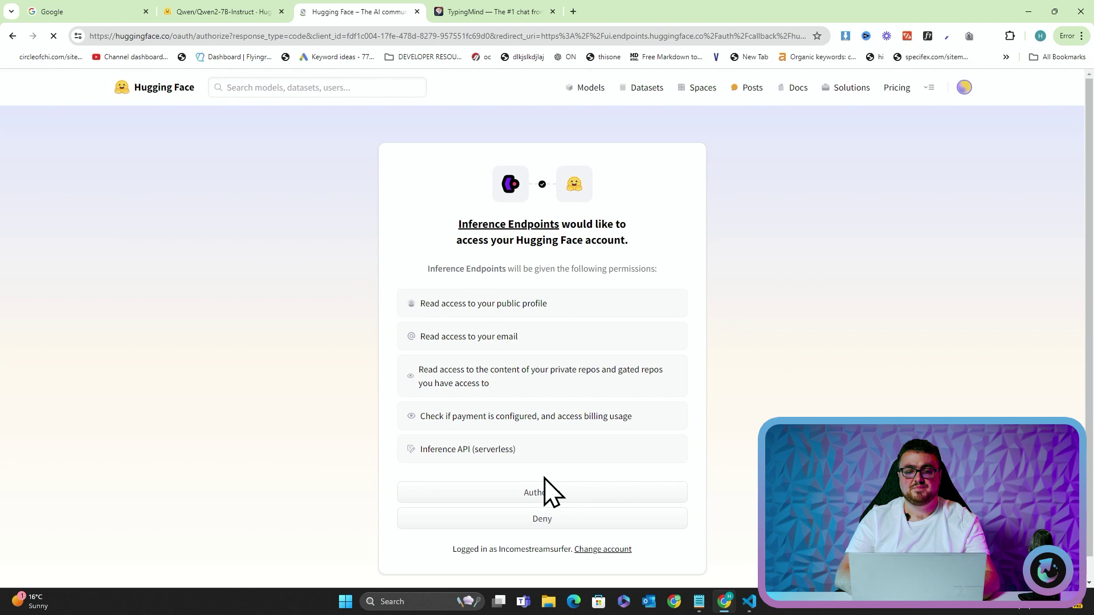
Authorize Inference Endpoints, reopen Qwen2-7B-Instruct from all models, and show its deployment options
{"action": "left_click", "coordinate": [540, 492]}
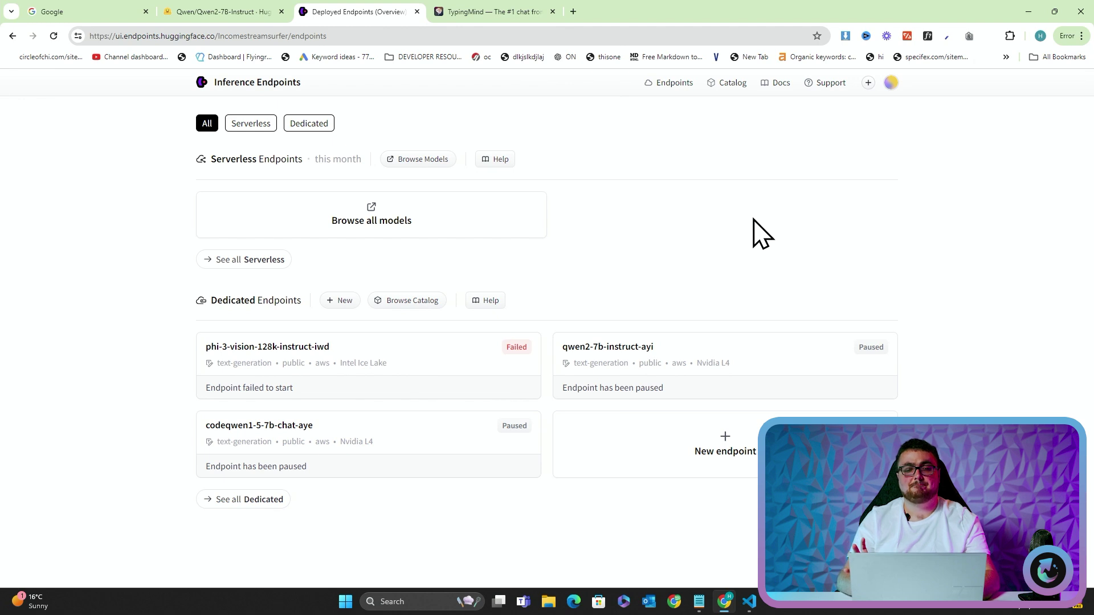
{"action": "left_click", "coordinate": [387, 208]}
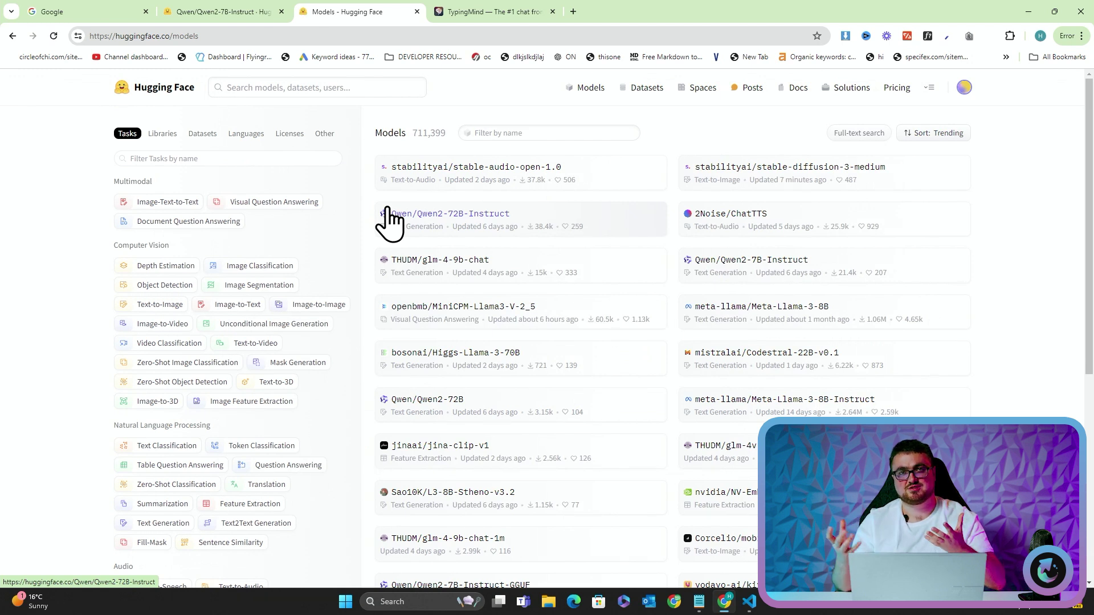
{"action": "left_click", "coordinate": [790, 278]}
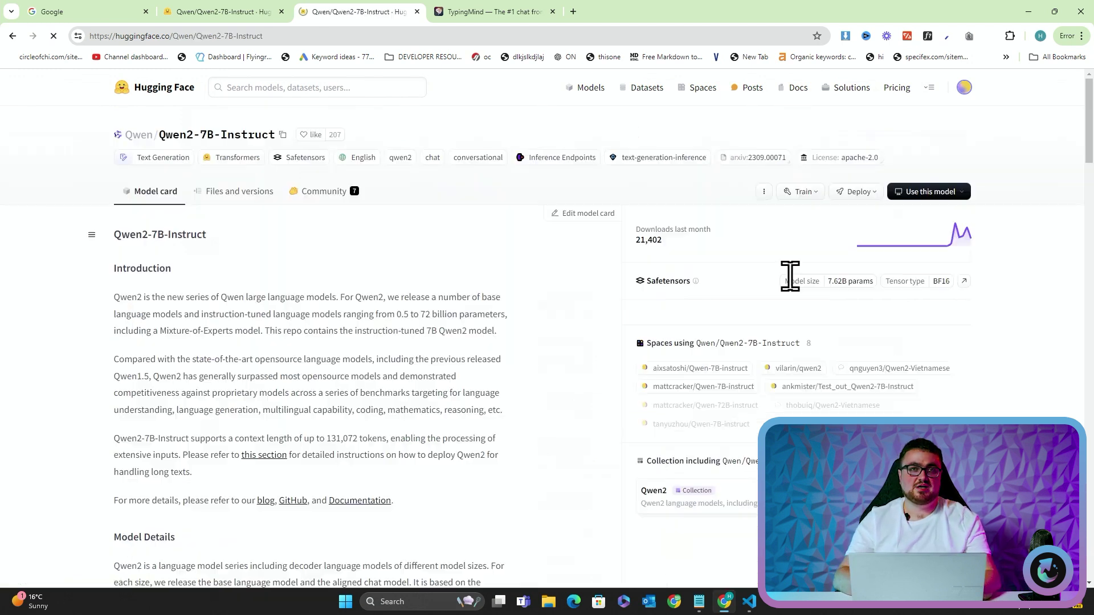
{"action": "scroll", "coordinate": [348, 377], "scroll_direction": "down", "scroll_amount": 1}
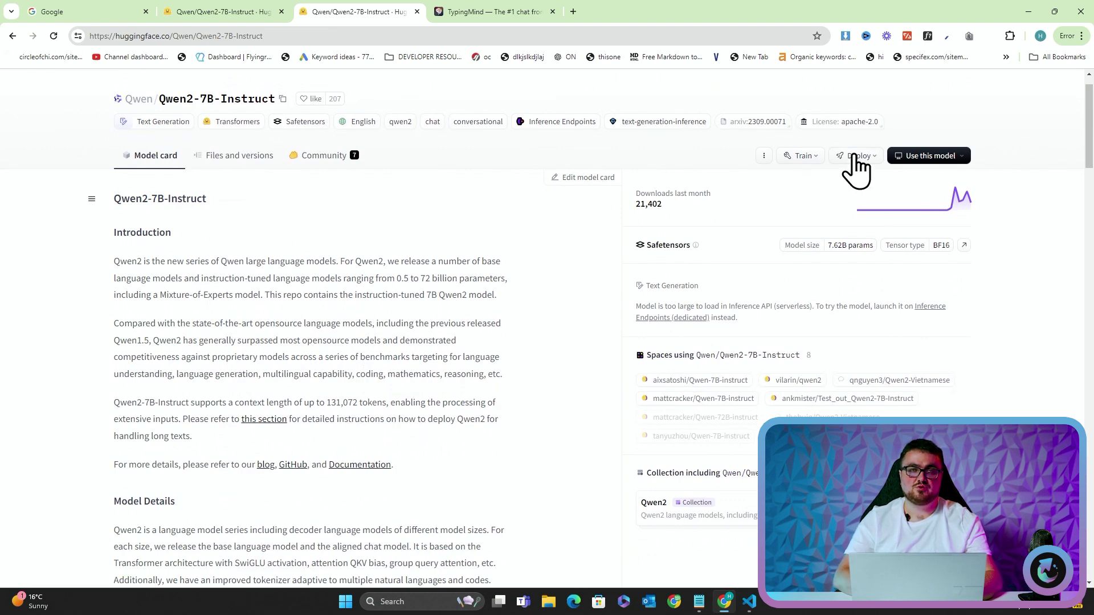
{"action": "left_click", "coordinate": [856, 163]}
Open the dedicated endpoint form for Qwen2-7B-Instruct and review its Nvidia L4 settings
{"action": "left_click", "coordinate": [876, 193]}
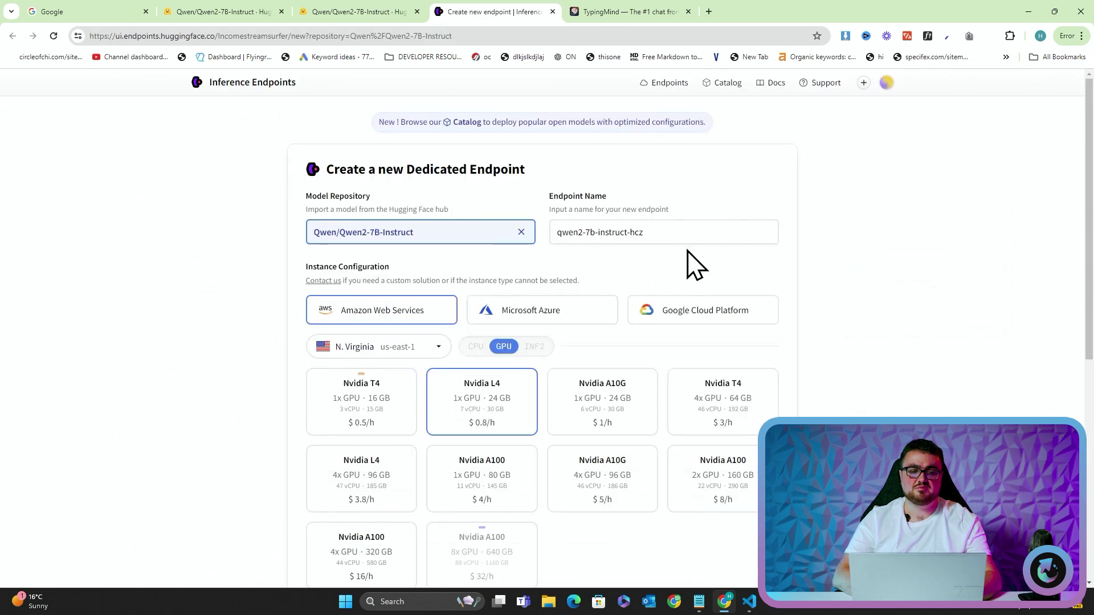
{"action": "scroll", "coordinate": [923, 286], "scroll_direction": "down", "scroll_amount": 2}
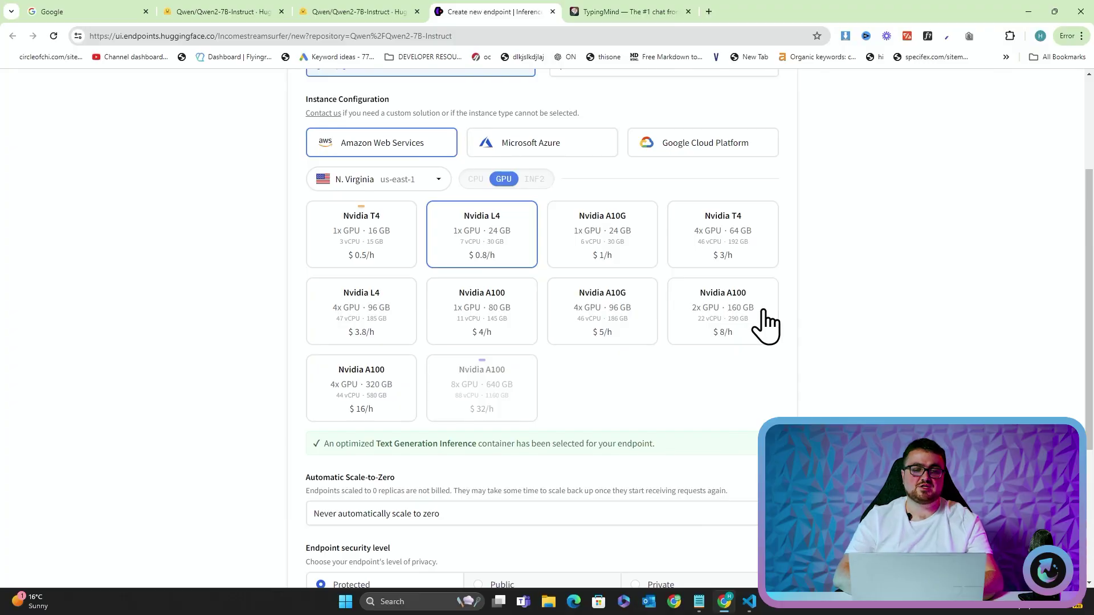
{"action": "scroll", "coordinate": [782, 331], "scroll_direction": "down", "scroll_amount": 2}
{"action": "scroll", "coordinate": [692, 274], "scroll_direction": "down", "scroll_amount": 3}
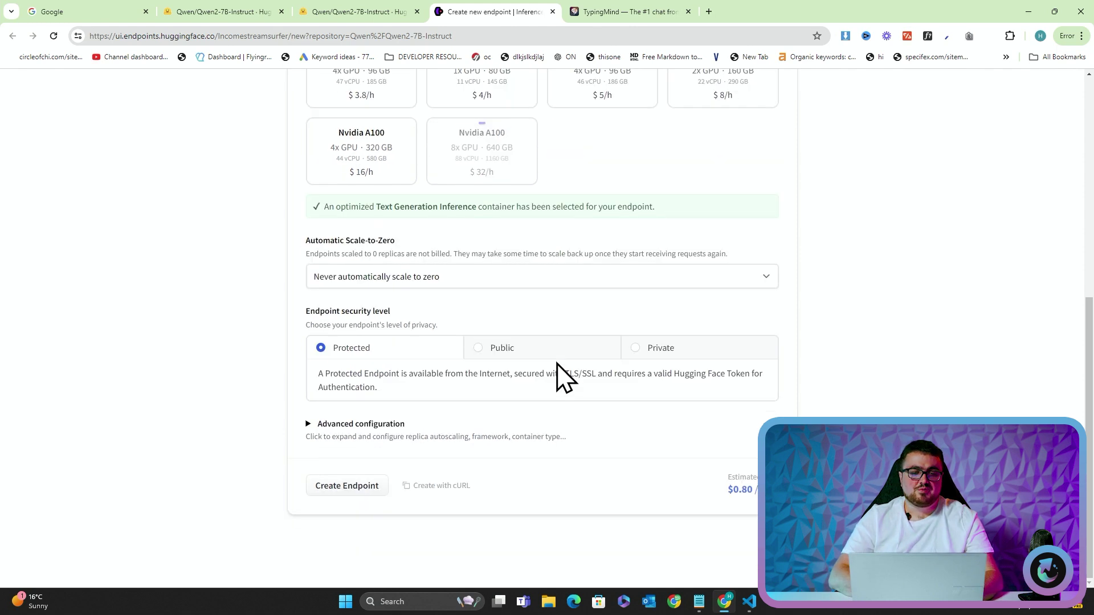
Set the endpoint security level to Public and create the endpoint
{"action": "left_click", "coordinate": [491, 345]}
{"action": "scroll", "coordinate": [491, 345], "scroll_direction": "up", "scroll_amount": 1}
{"action": "left_click", "coordinate": [360, 487]}
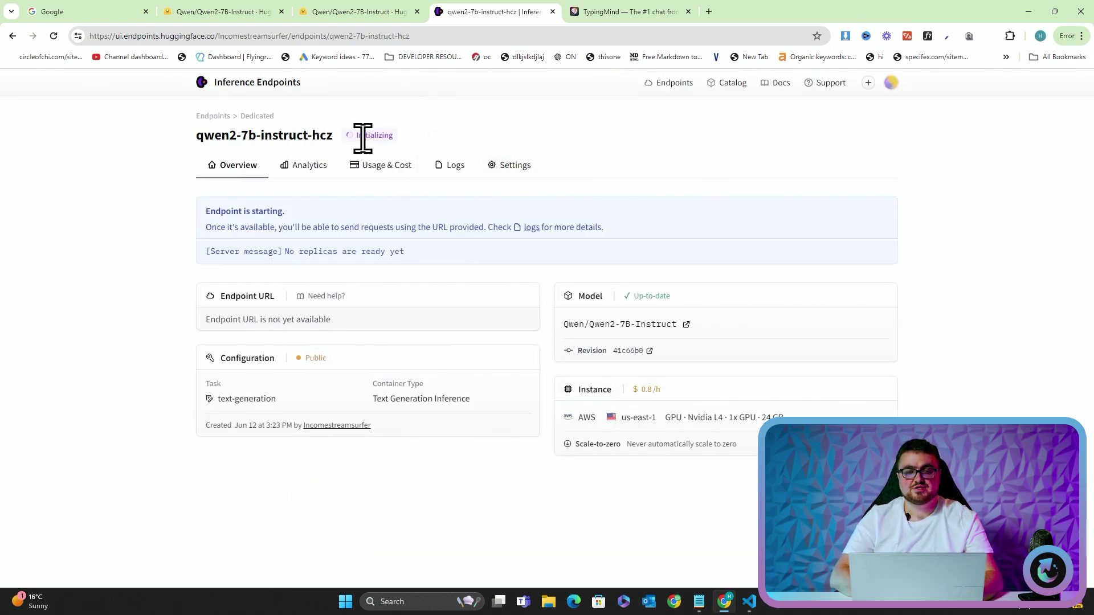
{"action": "left_click_drag", "start_coordinate": [395, 145], "coordinate": [415, 166]}
Return to TypingMind and close its promotional overlay
{"action": "left_click", "coordinate": [475, 118]}
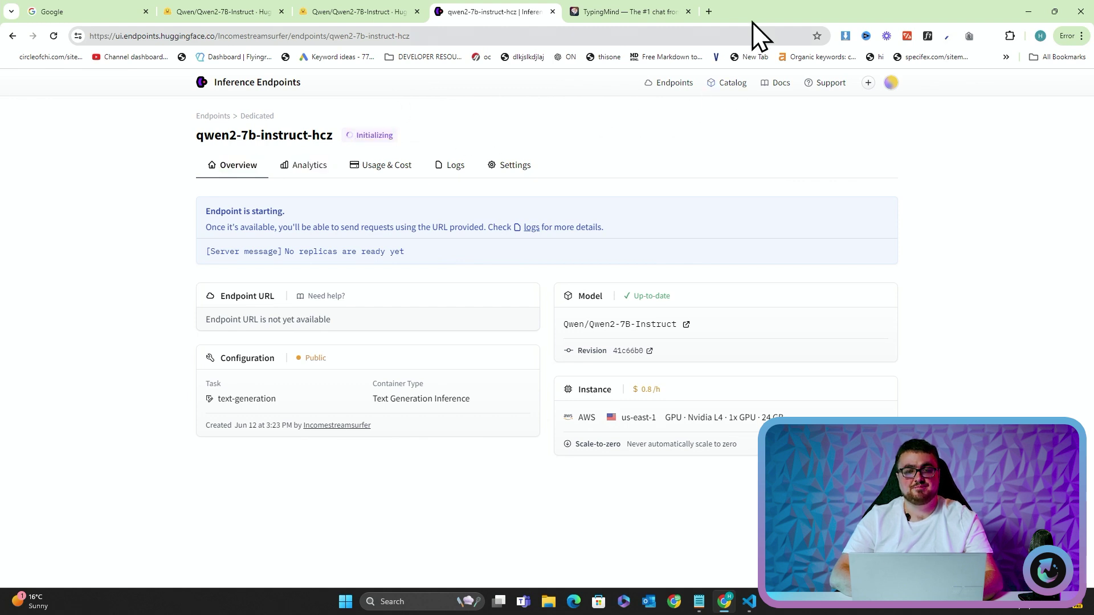
{"action": "left_click", "coordinate": [637, 12]}
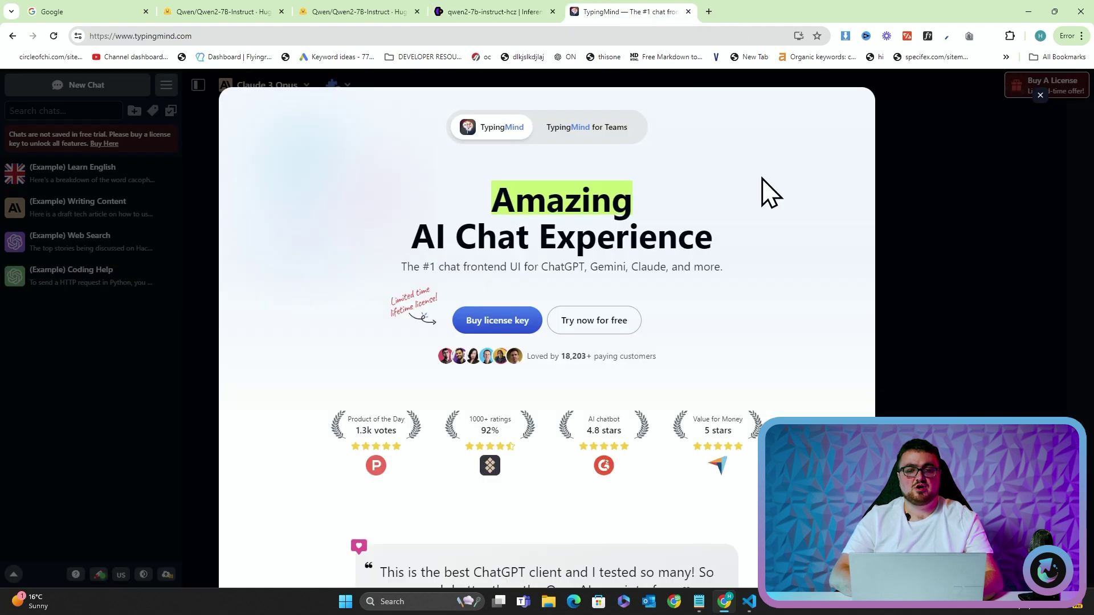
{"action": "scroll", "coordinate": [739, 318], "scroll_direction": "down", "scroll_amount": 5}
{"action": "scroll", "coordinate": [739, 318], "scroll_direction": "up", "scroll_amount": 5}
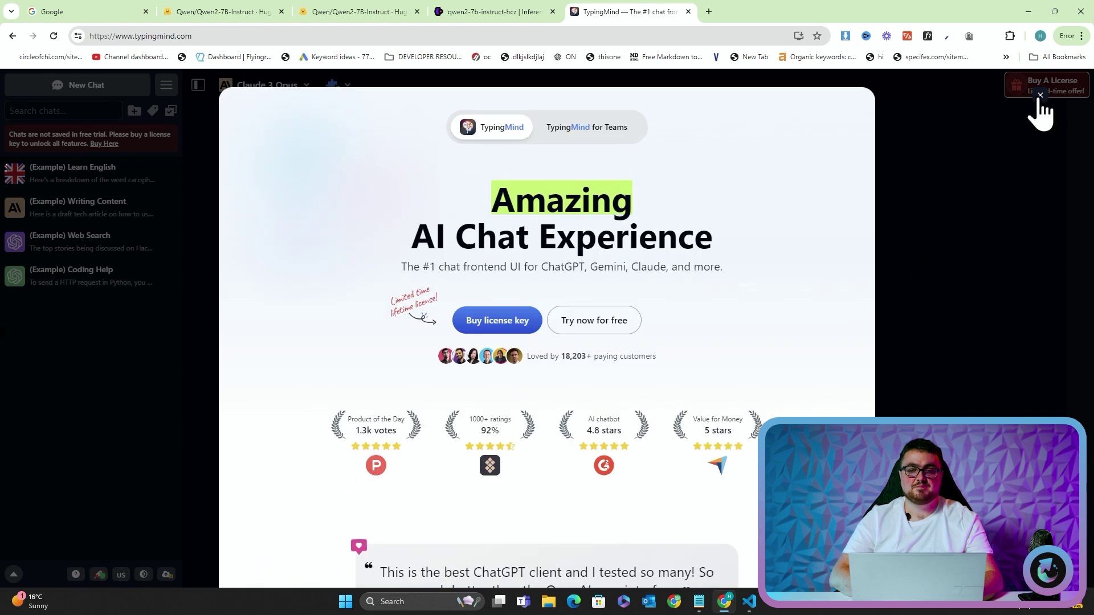
{"action": "left_click", "coordinate": [1040, 96]}
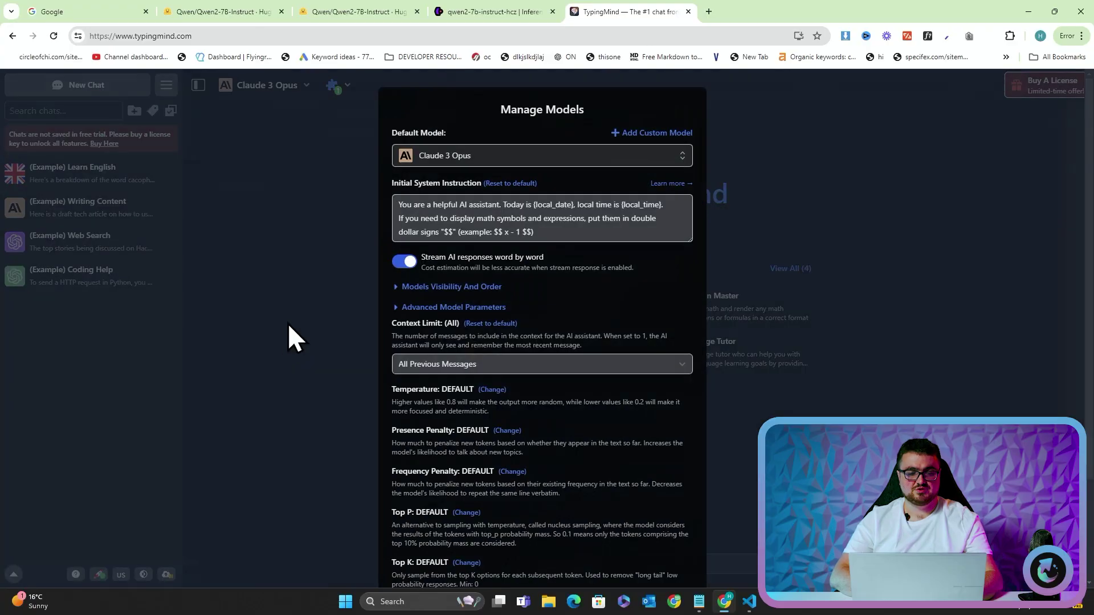
Start a custom model named Qwenvideo and check the endpoint's status page
{"action": "left_click", "coordinate": [642, 136]}
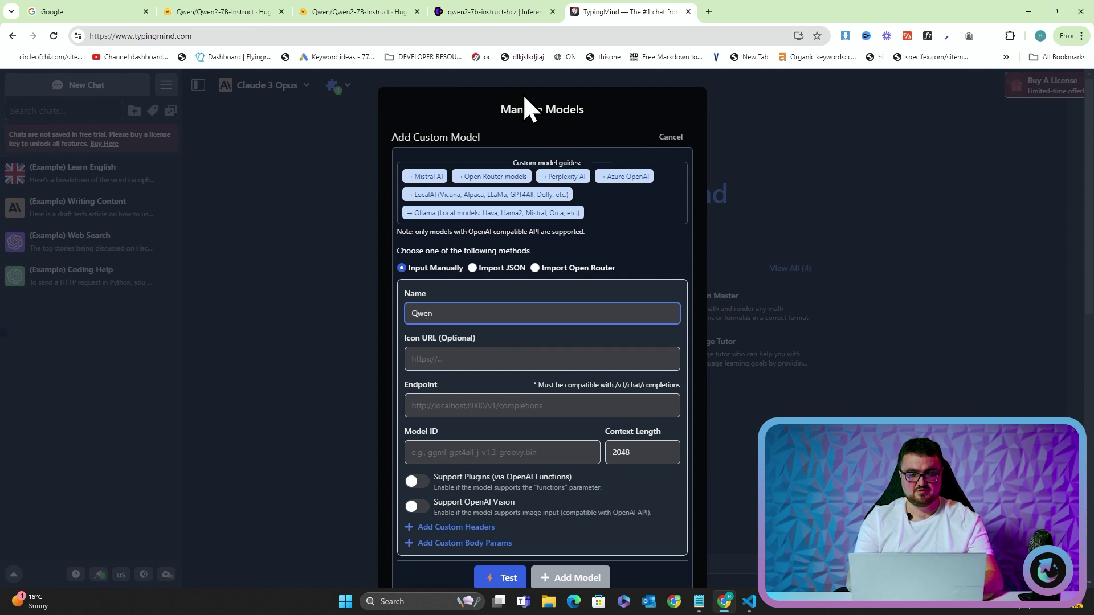
{"action": "left_click", "coordinate": [483, 357]}
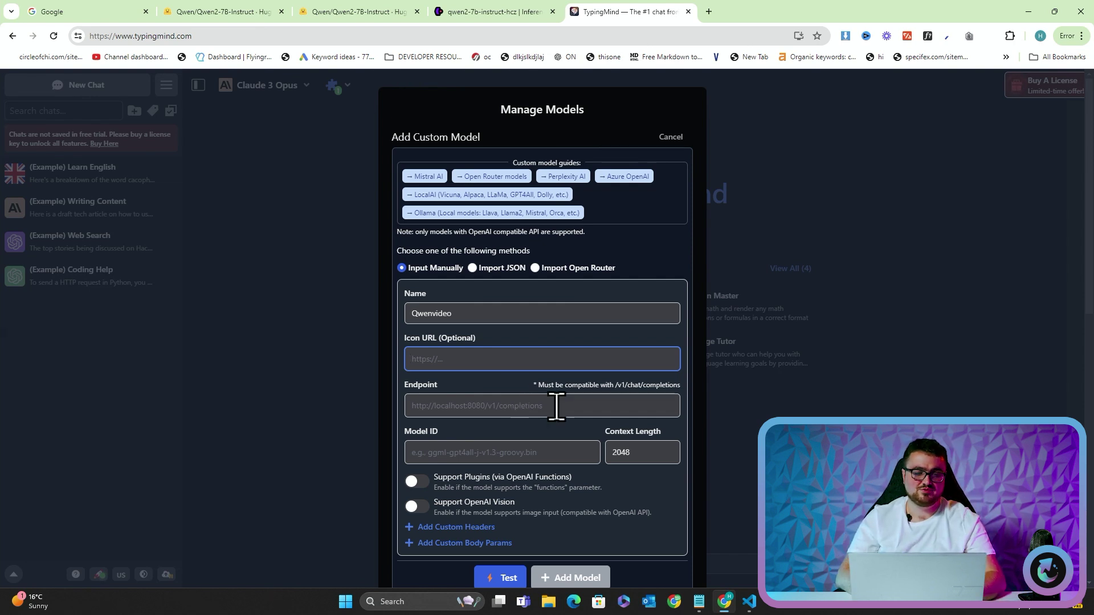
{"action": "scroll", "coordinate": [573, 420], "scroll_direction": "down", "scroll_amount": 2}
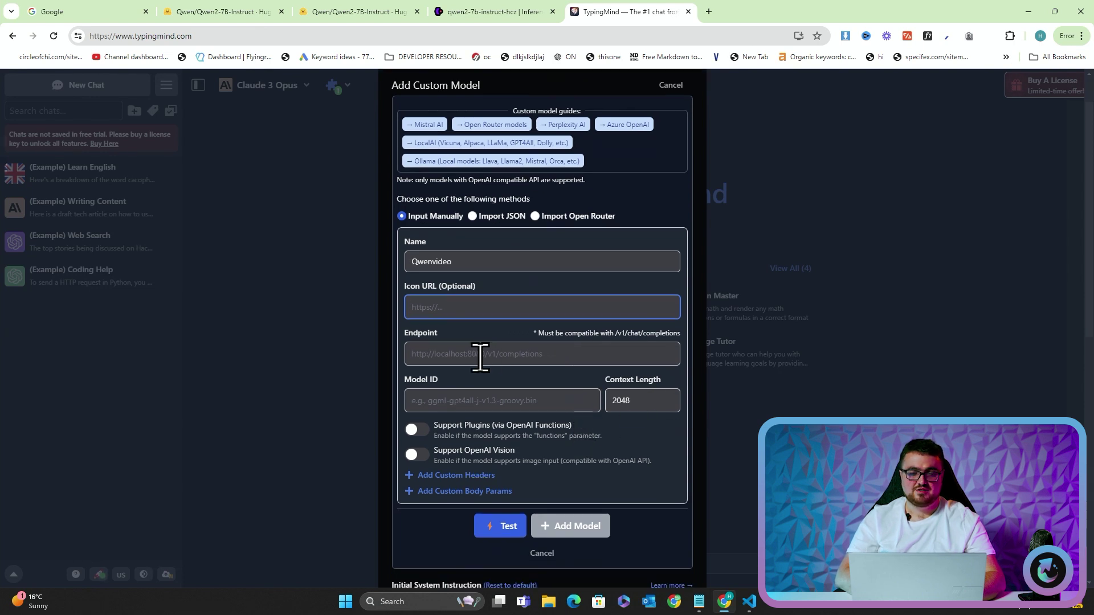
{"action": "left_click", "coordinate": [489, 11]}
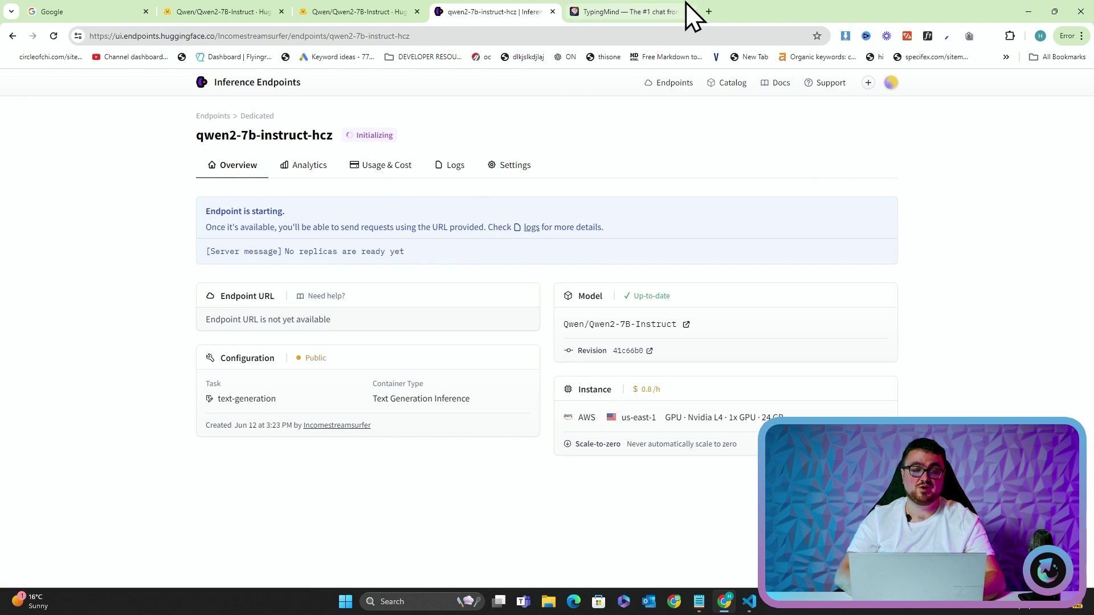
{"action": "left_click", "coordinate": [654, 3]}
Enter model ID Qwen and set the context length to 2048
{"action": "scroll", "coordinate": [608, 359], "scroll_direction": "down", "scroll_amount": 1}
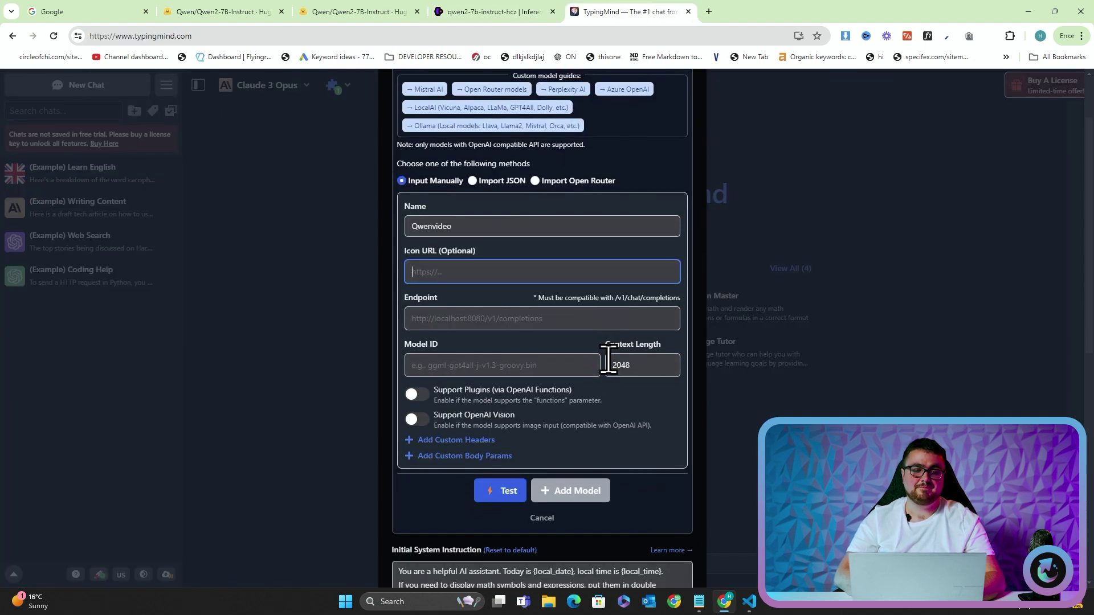
{"action": "scroll", "coordinate": [608, 359], "scroll_direction": "down", "scroll_amount": 1}
{"action": "left_click", "coordinate": [540, 352]}
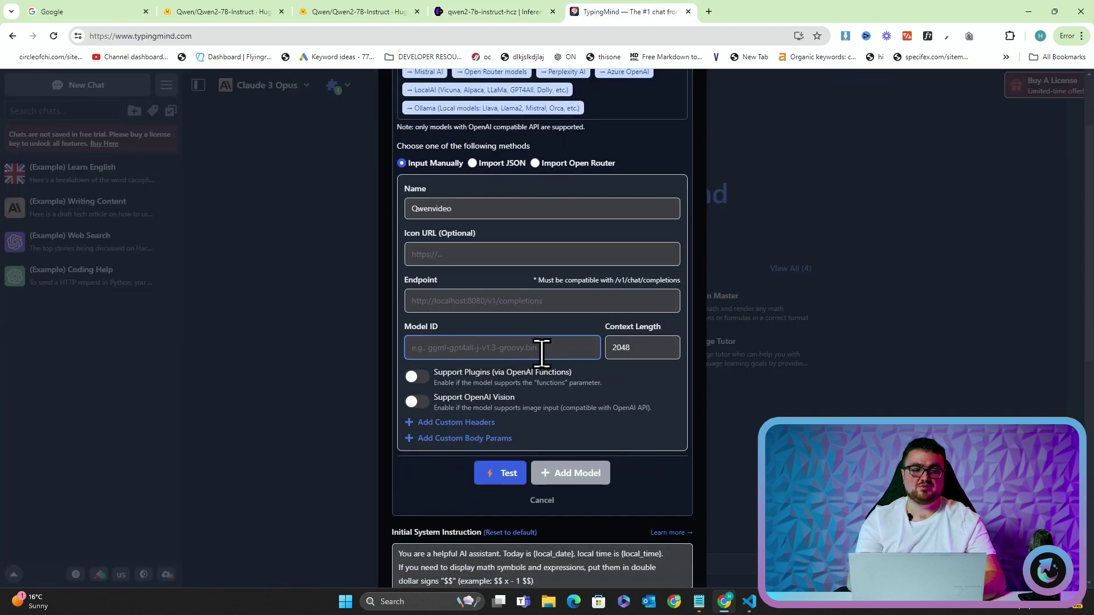
{"action": "type", "text": "Qwen"}
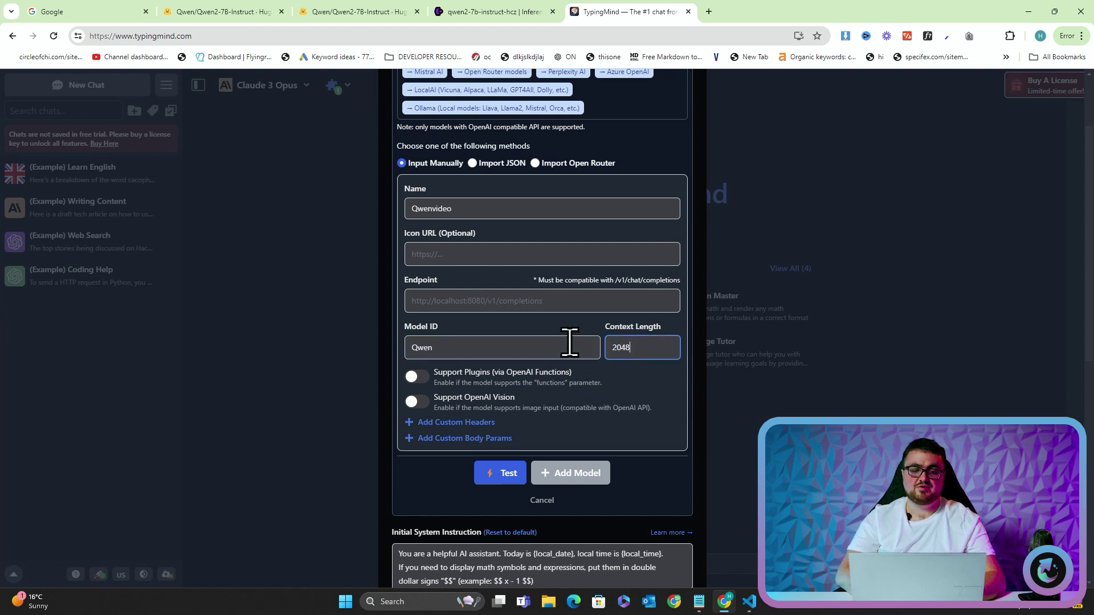
{"action": "key", "text": "Tab"}
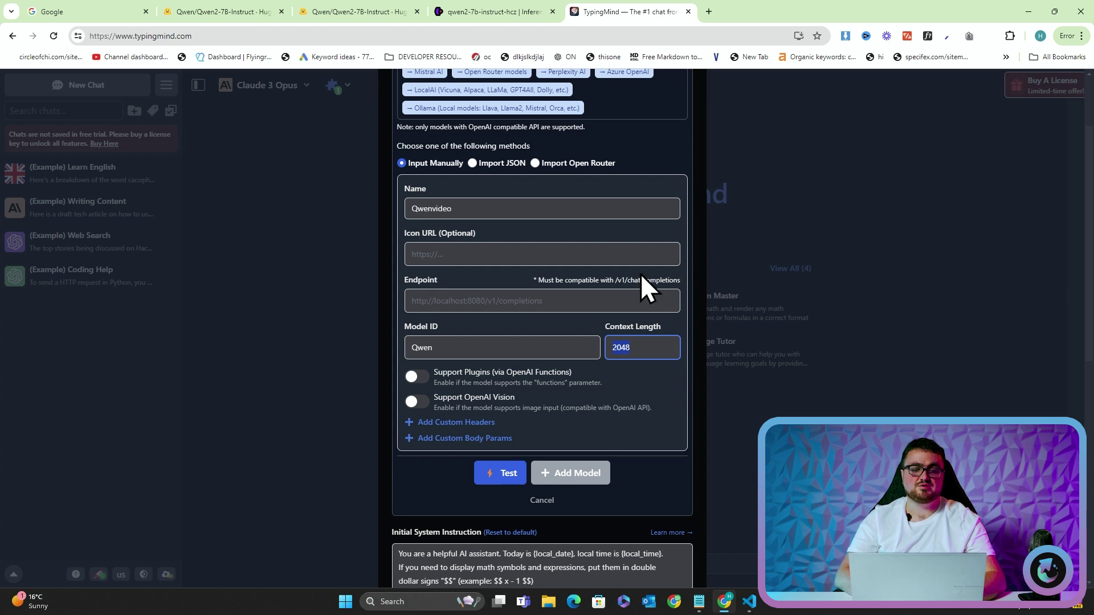
{"action": "type", "text": "40906"}
{"action": "key", "text": "BackSpace"}
{"action": "left_click", "coordinate": [638, 326]}
{"action": "left_click", "coordinate": [471, 11]}
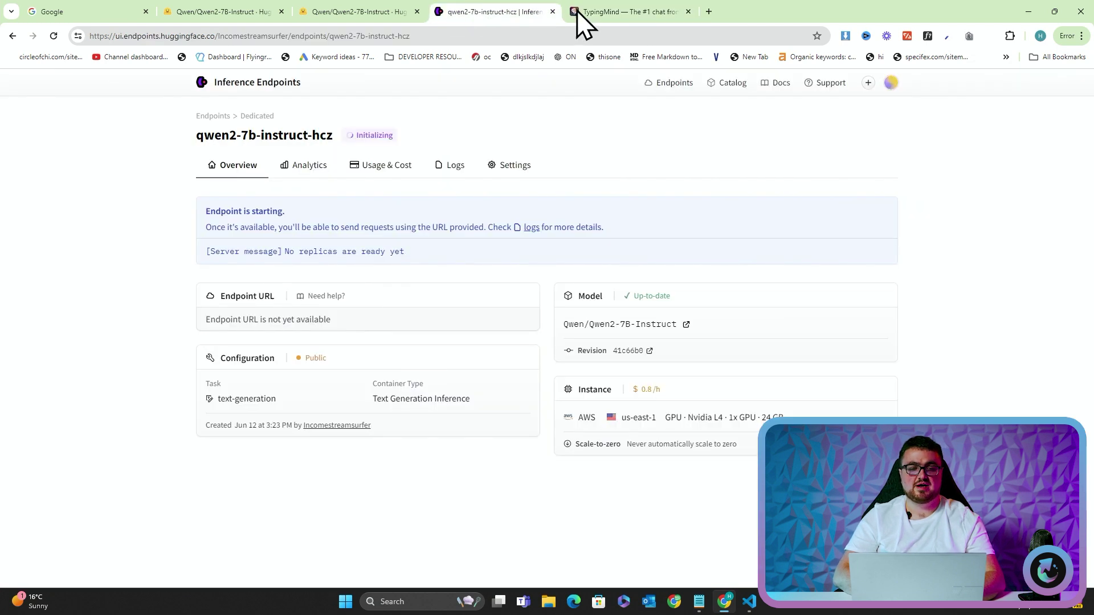
{"action": "left_click", "coordinate": [631, 11]}
{"action": "double_click", "coordinate": [661, 353]}
{"action": "type", "text": "406"}
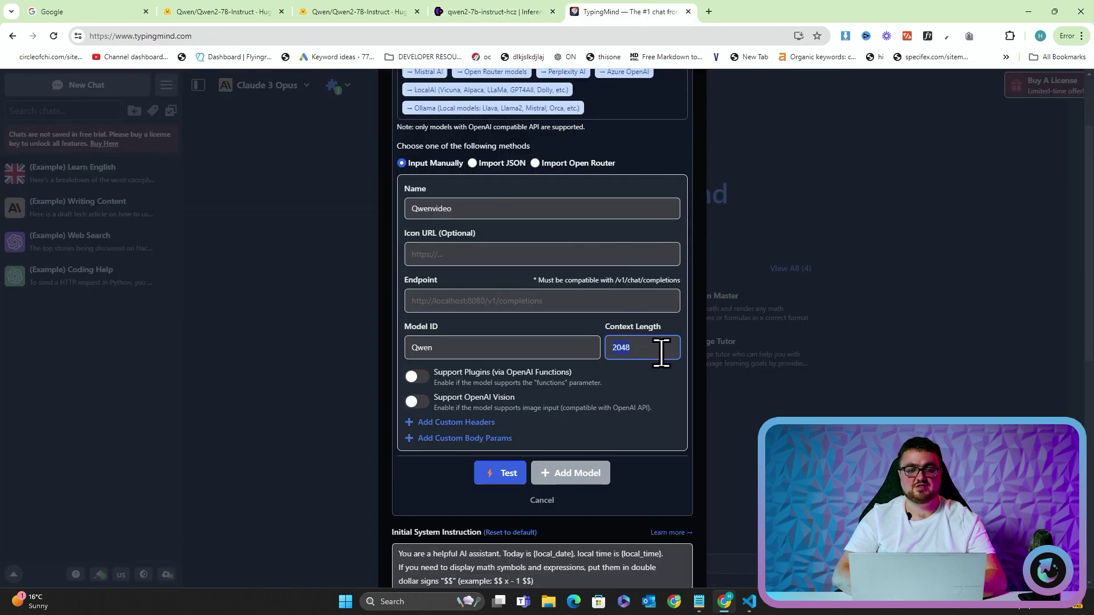
Override the custom model's Max Tokens with 2048
{"action": "scroll", "coordinate": [661, 353], "scroll_direction": "down", "scroll_amount": 6}
{"action": "scroll", "coordinate": [661, 353], "scroll_direction": "down", "scroll_amount": 2}
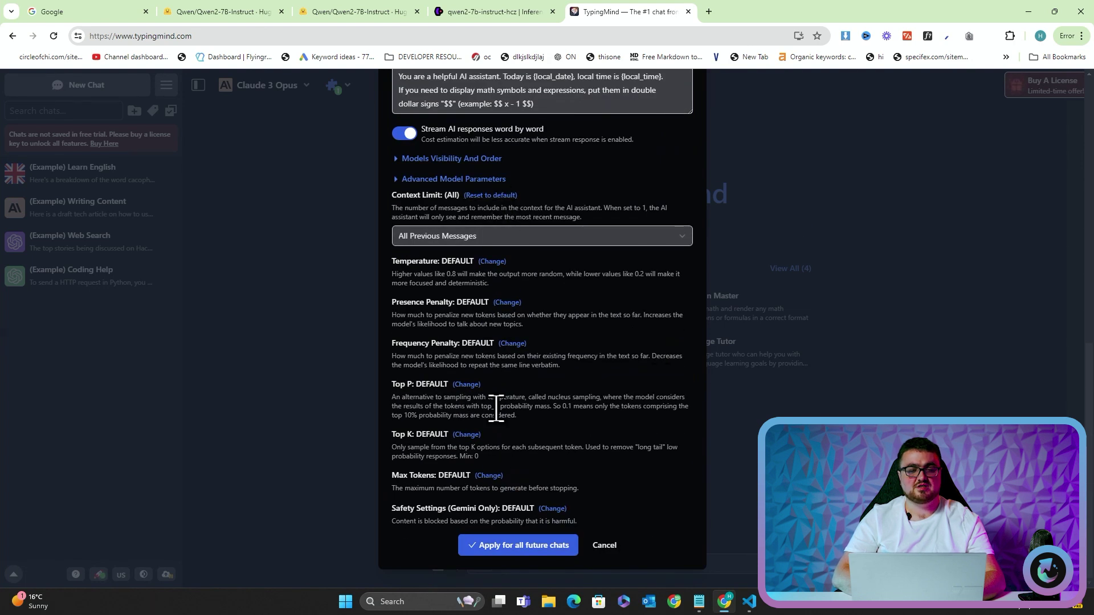
{"action": "left_click", "coordinate": [487, 476]}
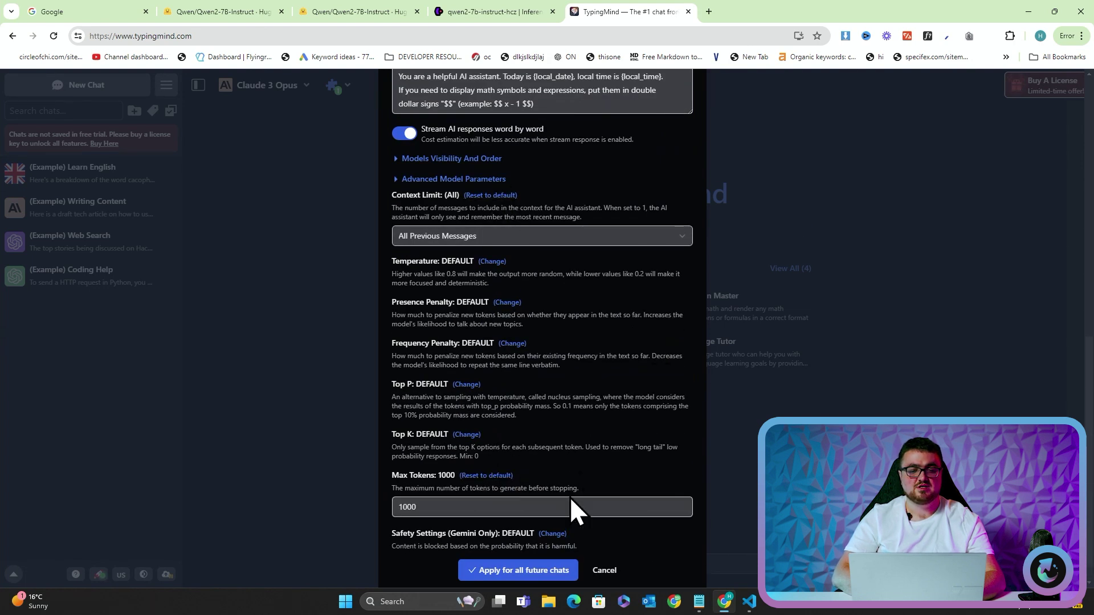
{"action": "scroll", "coordinate": [627, 283], "scroll_direction": "up", "scroll_amount": 5}
{"action": "key", "text": "BackSpace"}
{"action": "key", "text": "BackSpace"}
{"action": "key", "text": "BackSpace"}
{"action": "key", "text": "BackSpace"}
{"action": "type", "text": "2048"}
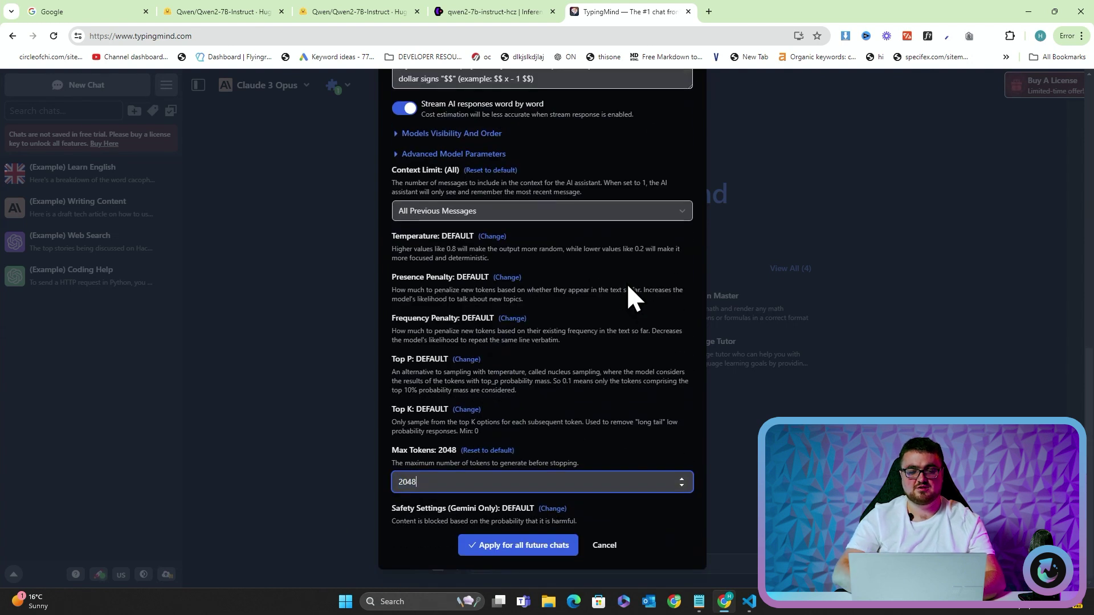
{"action": "scroll", "coordinate": [626, 282], "scroll_direction": "up", "scroll_amount": 8}
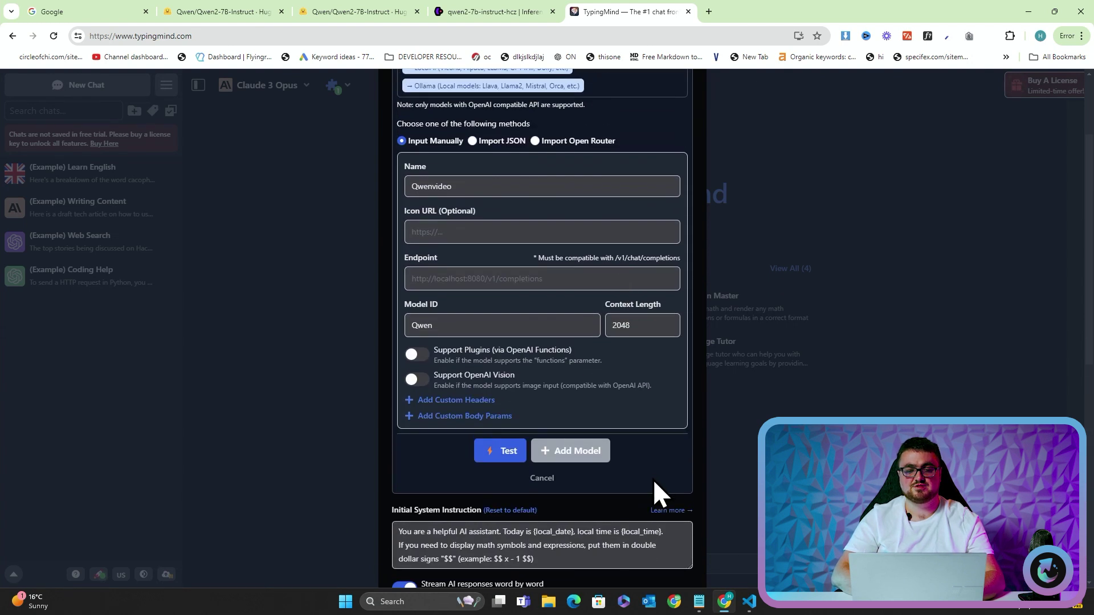
Switch to the qwen2-7b-instruct-hcz endpoint page to check it is ready
{"action": "left_click", "coordinate": [486, 3]}
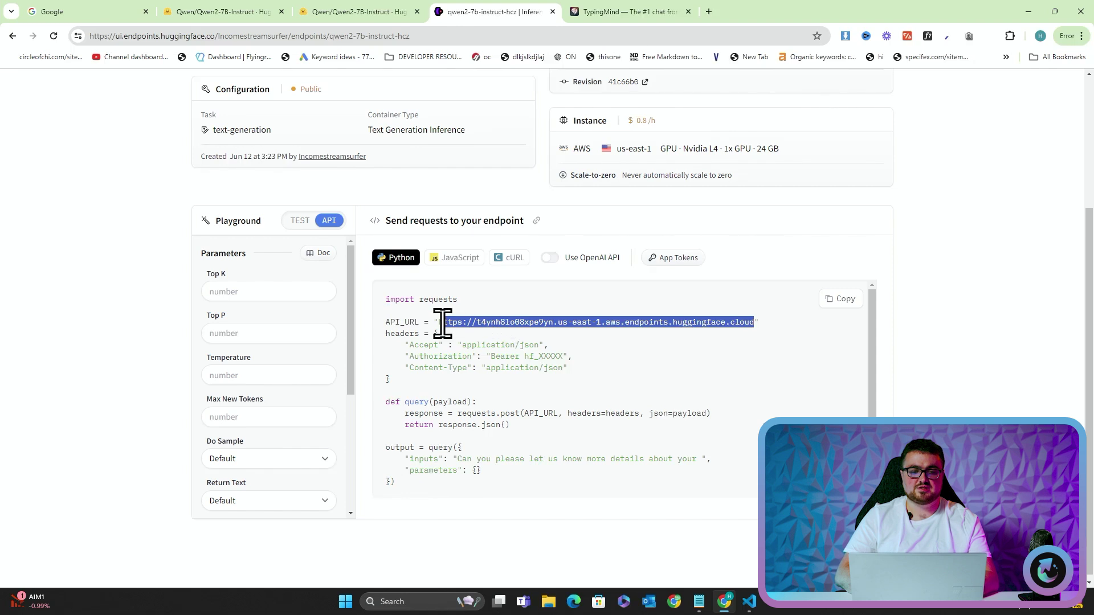
Set the endpoint to the pasted URL plus v1/chat/completions, test it, and add Qwenvideo
{"action": "left_click", "coordinate": [634, 9]}
{"action": "scroll", "coordinate": [480, 315], "scroll_direction": "up", "scroll_amount": 1}
{"action": "scroll", "coordinate": [480, 315], "scroll_direction": "up", "scroll_amount": 1}
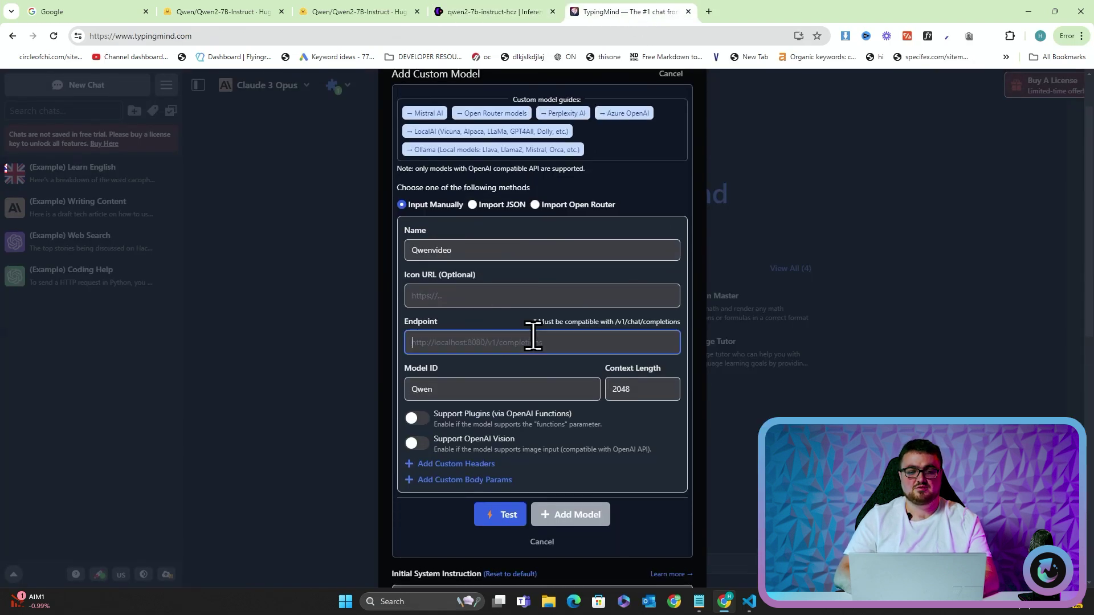
{"action": "type", "text": "https://t4ynh8lo08xpe9yn.us-east-1.aws.endpoints.huggingface.cloud/"}
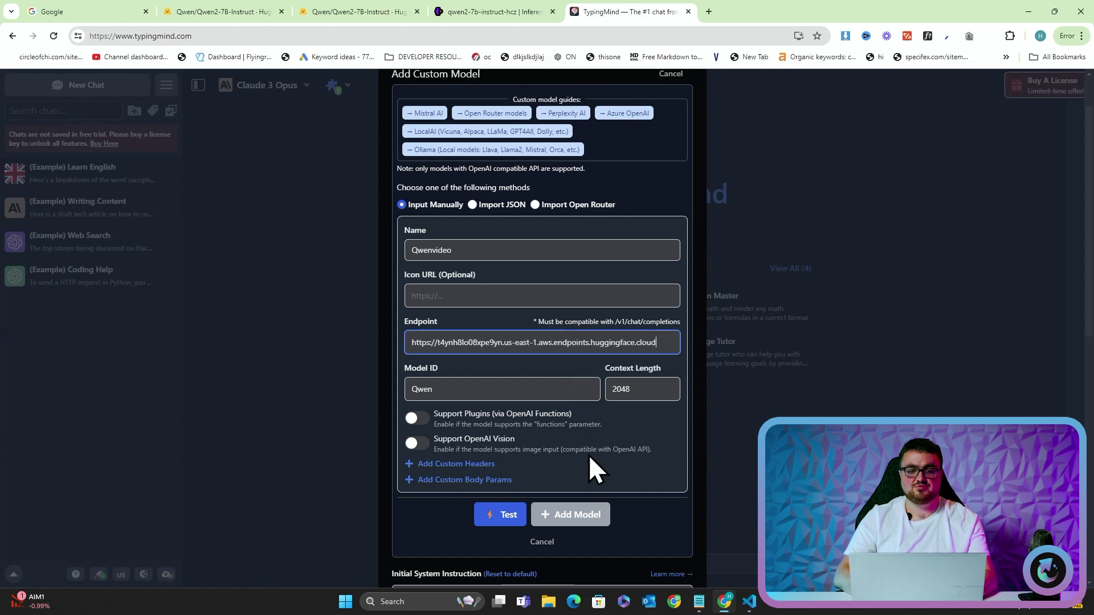
{"action": "type", "text": "v1"}
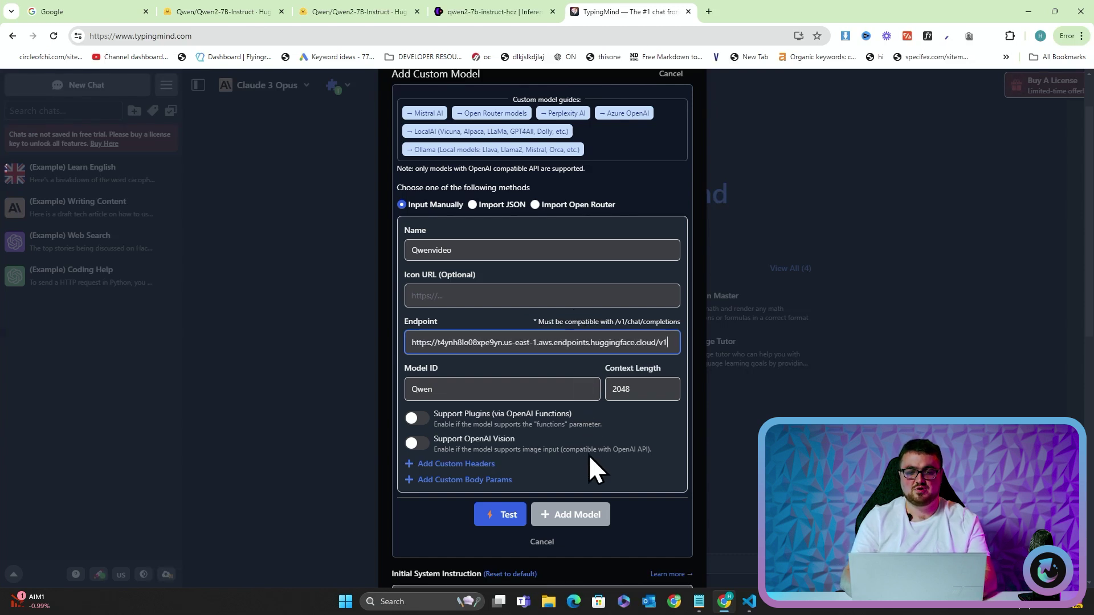
{"action": "type", "text": "/chat/completions"}
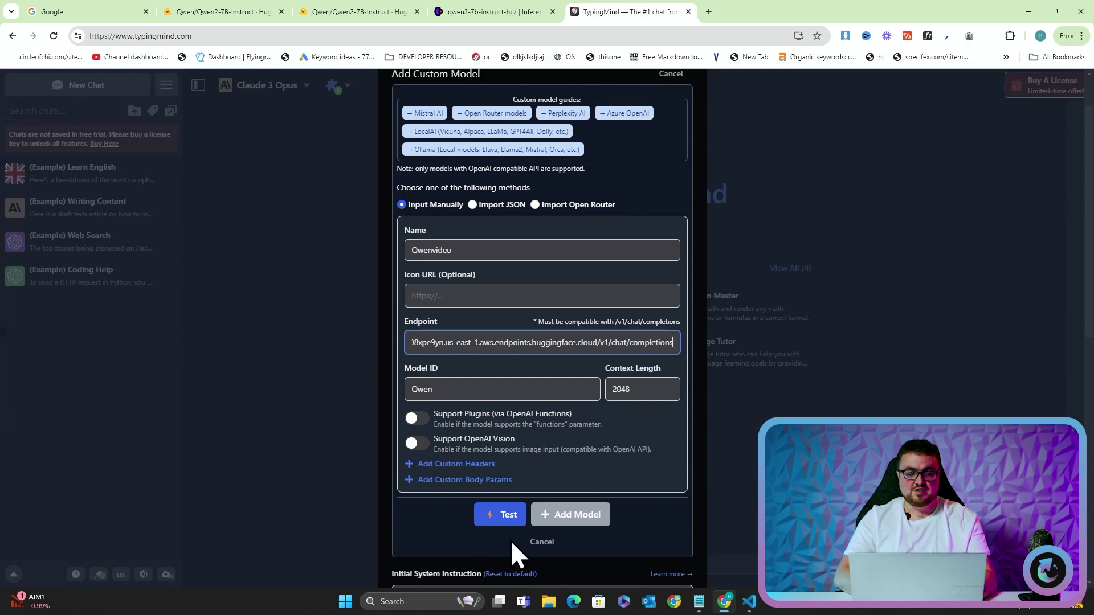
{"action": "left_click", "coordinate": [504, 516]}
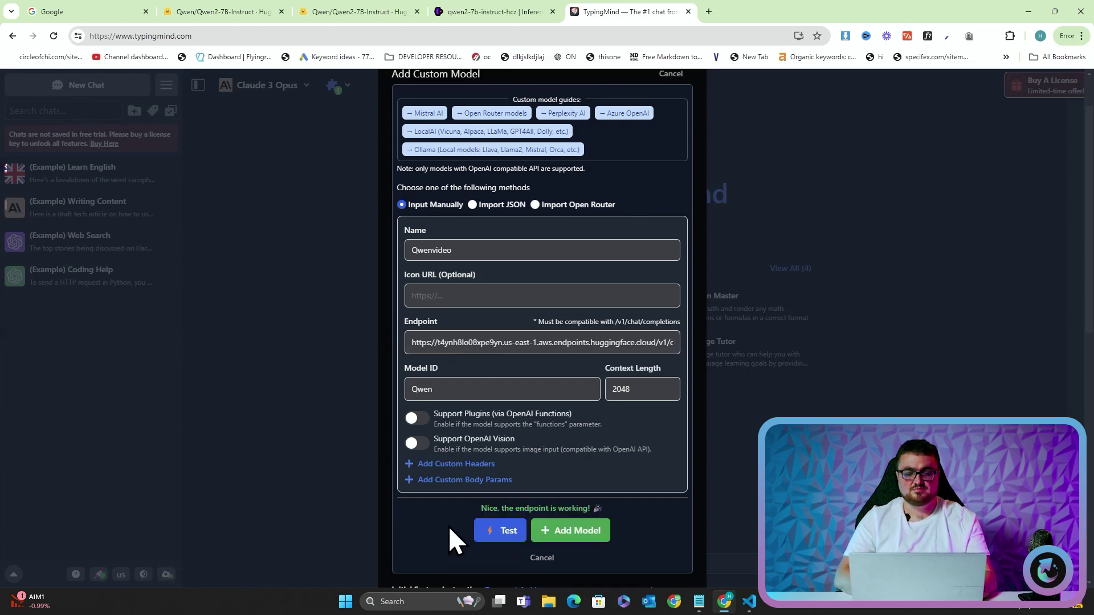
{"action": "left_click", "coordinate": [570, 532]}
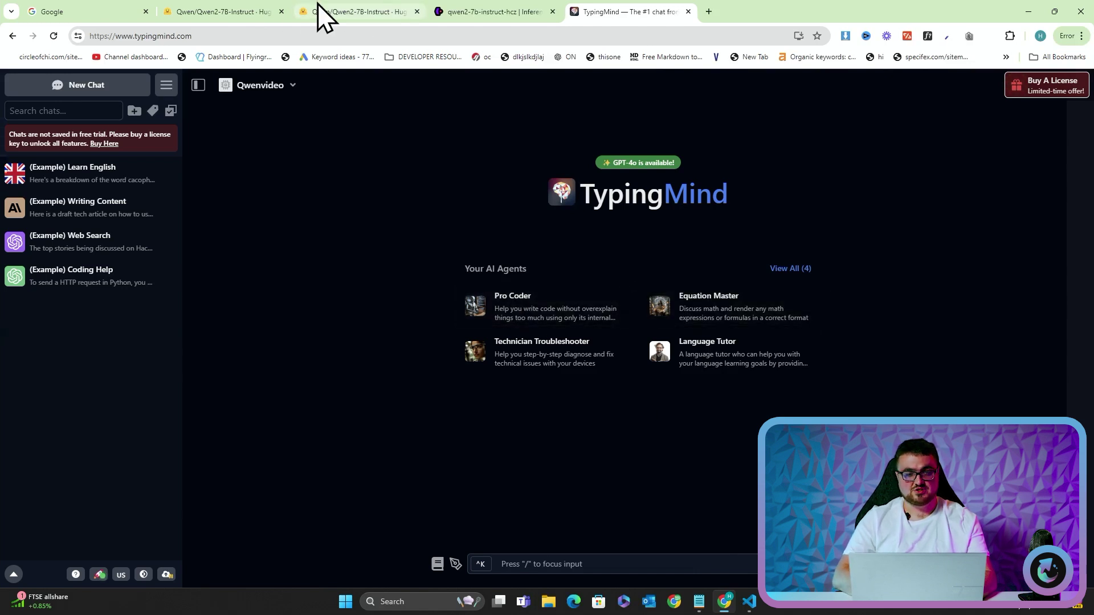
Send 'code a snake game in python' to the Qwenvideo model
{"action": "left_click", "coordinate": [547, 562]}
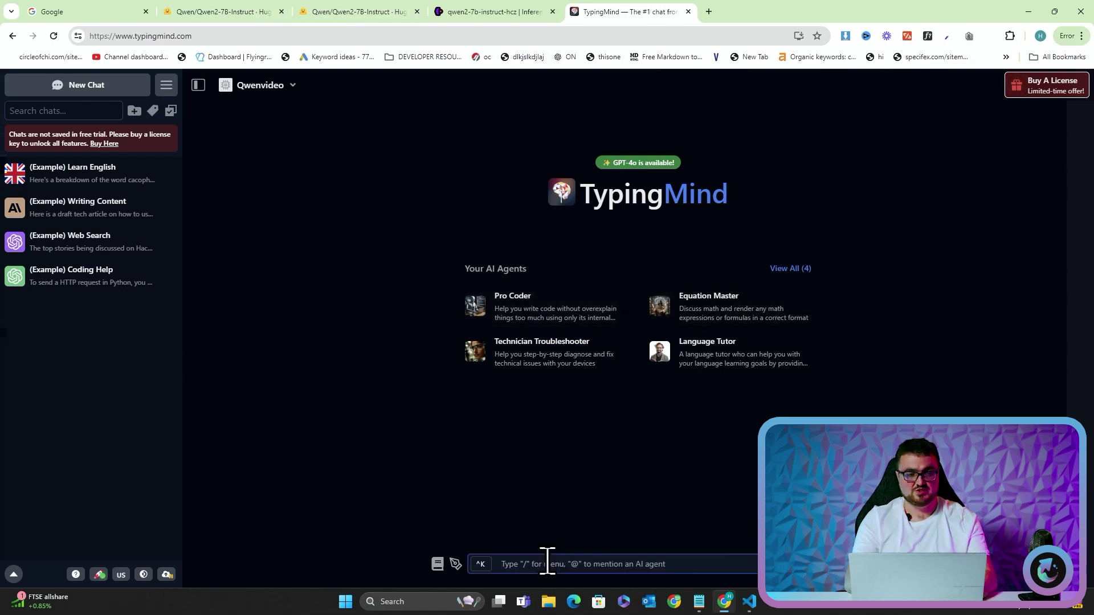
{"action": "type", "text": "code"}
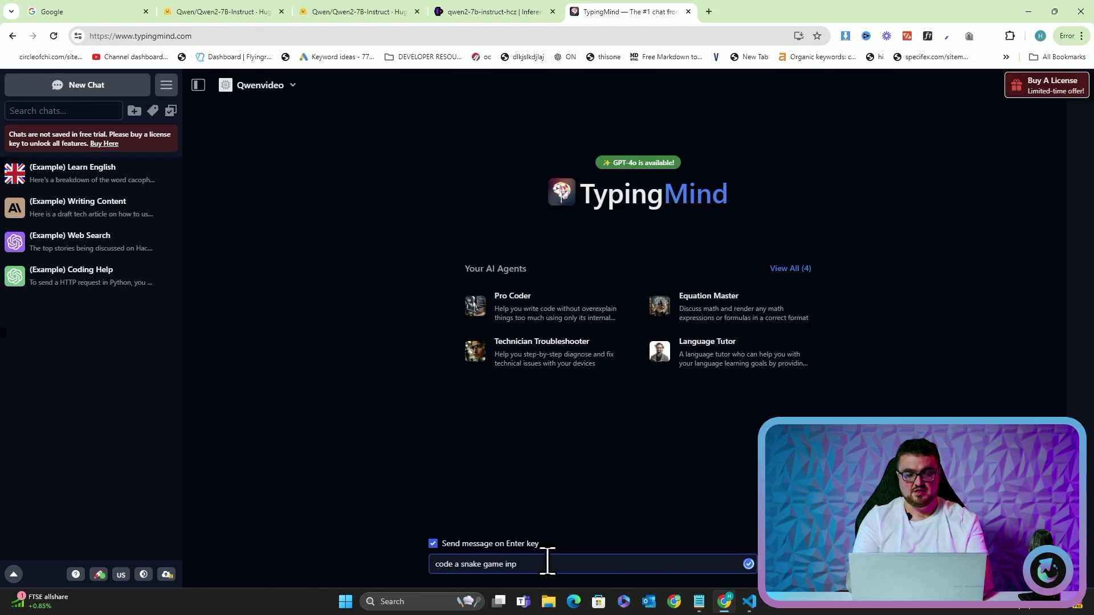
{"action": "type", "text": " a snake game in python"}
{"action": "key", "text": "Return"}
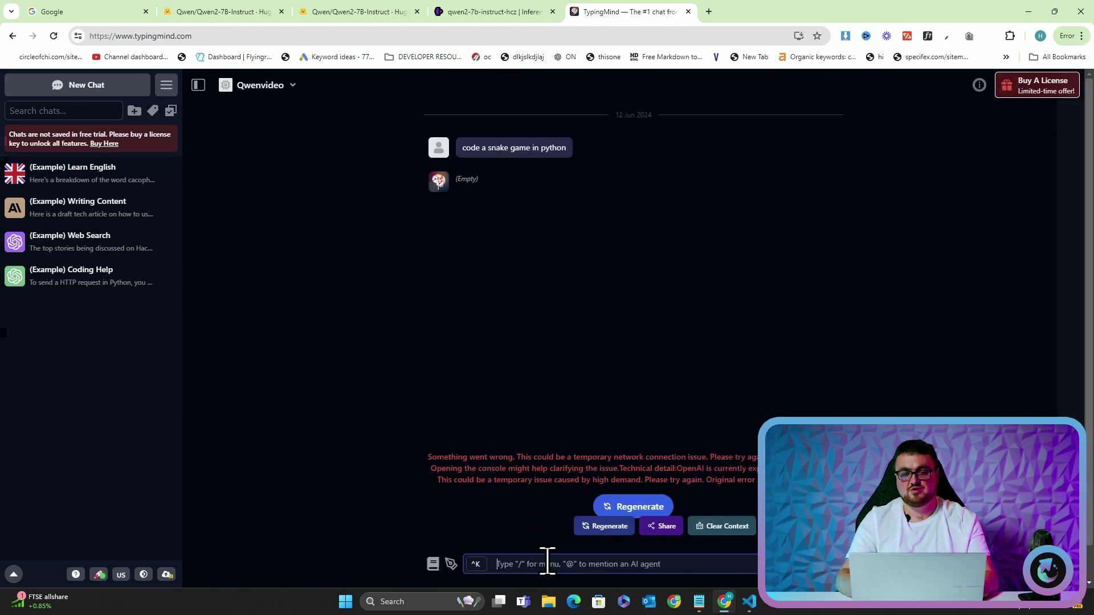
{"action": "left_click", "coordinate": [462, 179]}
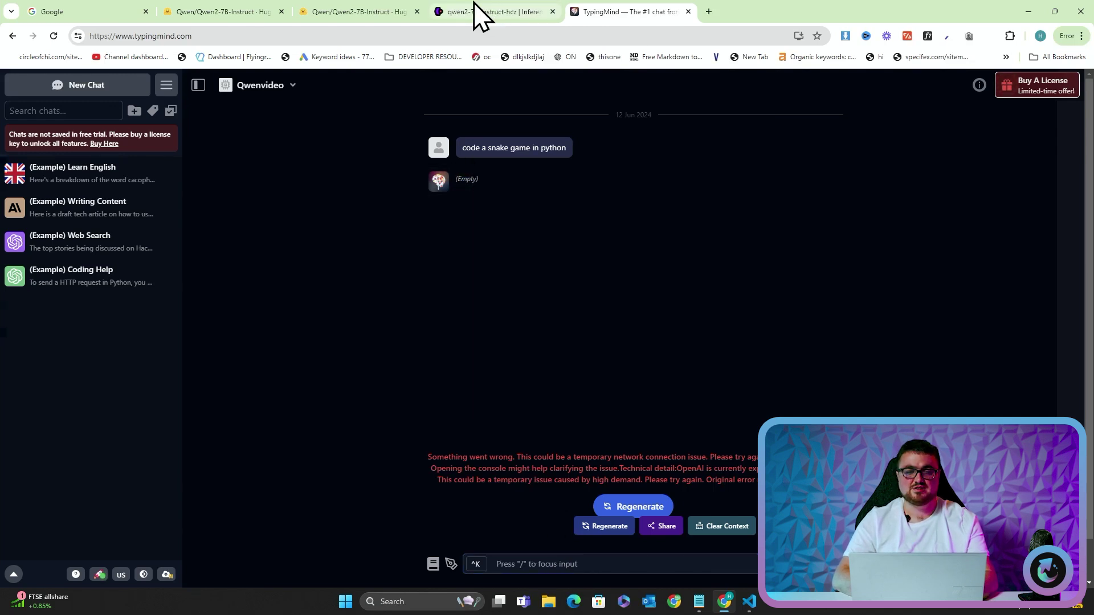
Read the endpoint logs' max_new_tokens limit error, then go back to TypingMind
{"action": "left_click", "coordinate": [396, 3]}
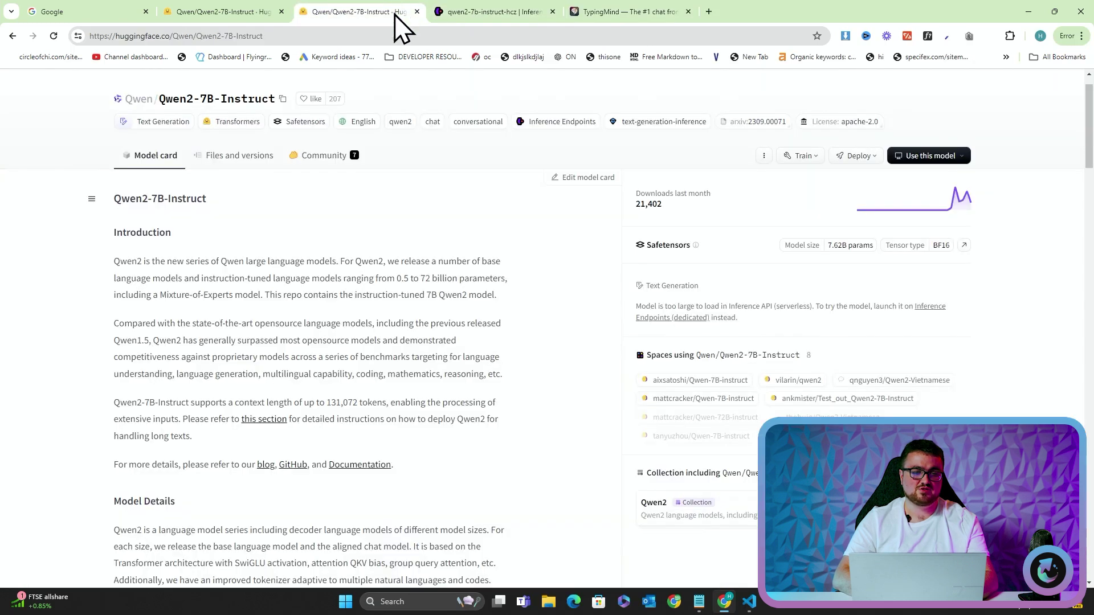
{"action": "left_click", "coordinate": [490, 7]}
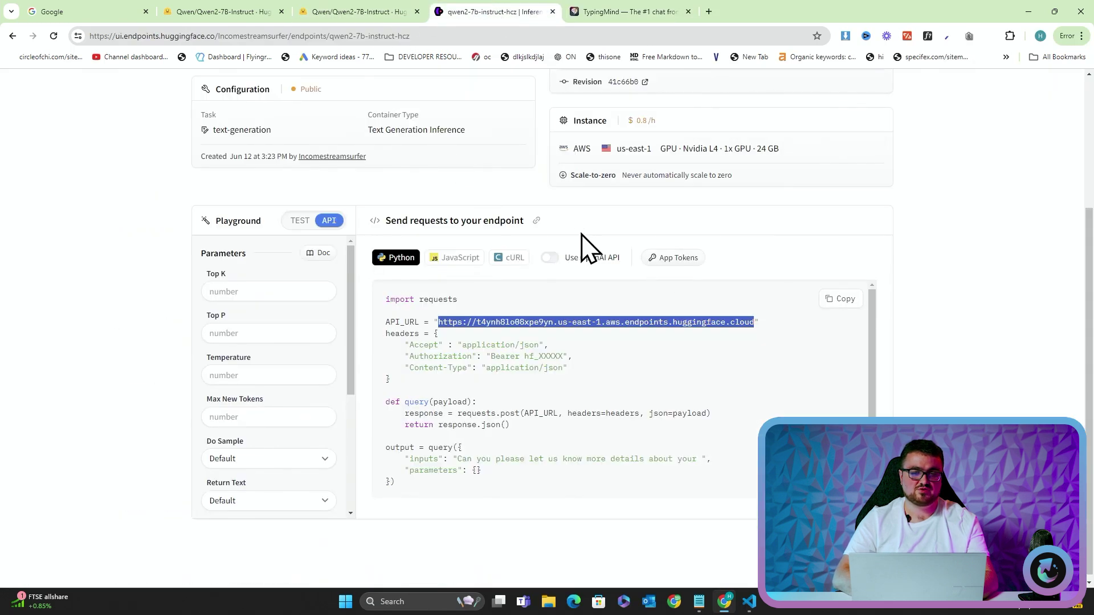
{"action": "scroll", "coordinate": [415, 252], "scroll_direction": "up", "scroll_amount": 3}
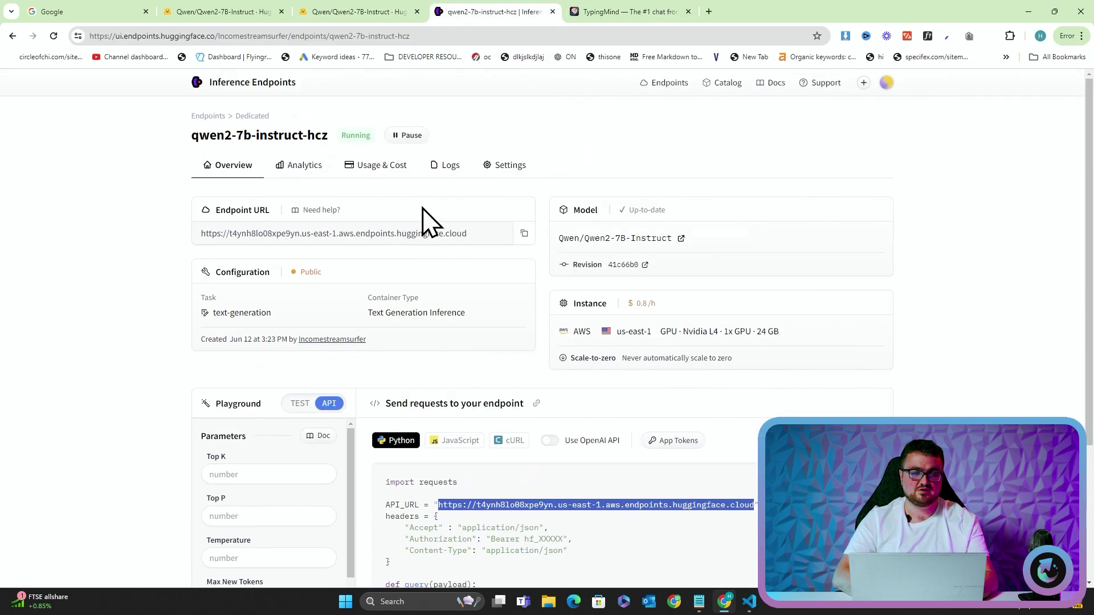
{"action": "left_click", "coordinate": [447, 168]}
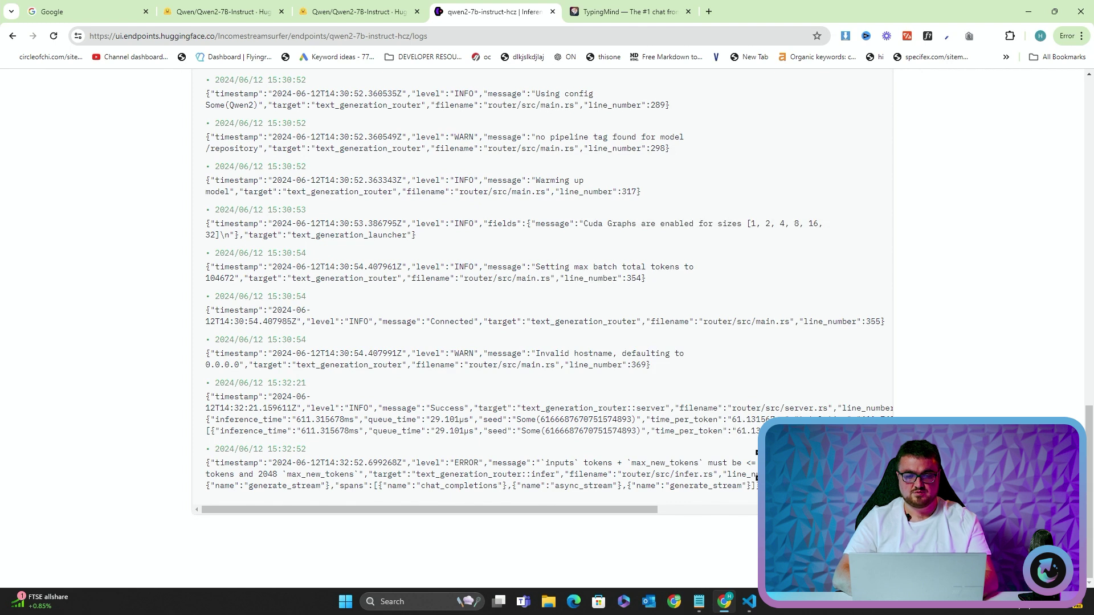
{"action": "left_click", "coordinate": [592, 2]}
Set the Qwenvideo custom model's max tokens to 1512 and apply it to the current chat
{"action": "left_click", "coordinate": [260, 85]}
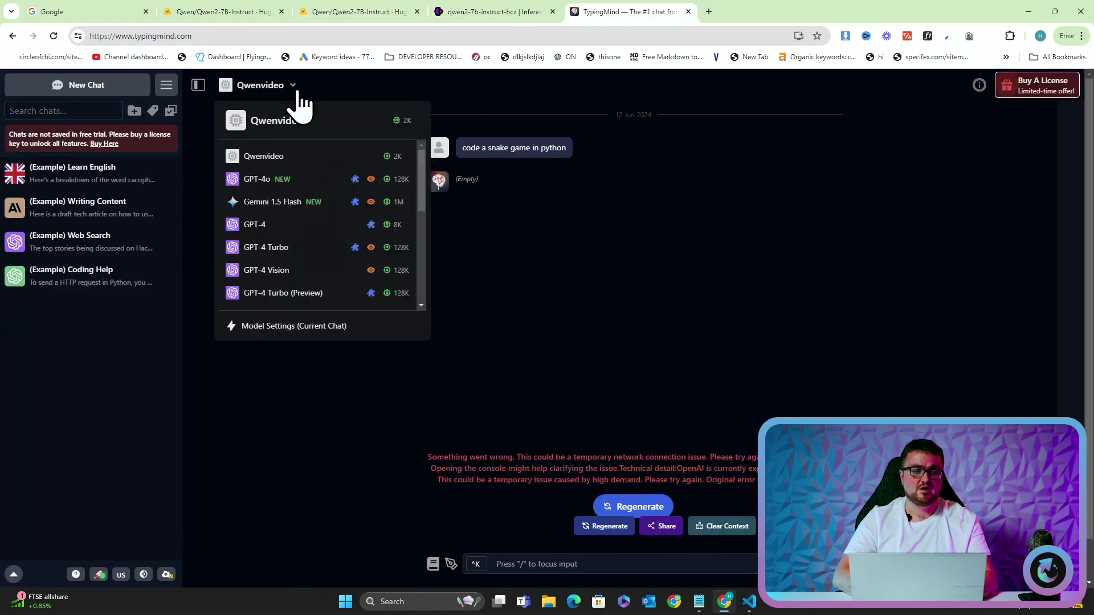
{"action": "left_click", "coordinate": [298, 164]}
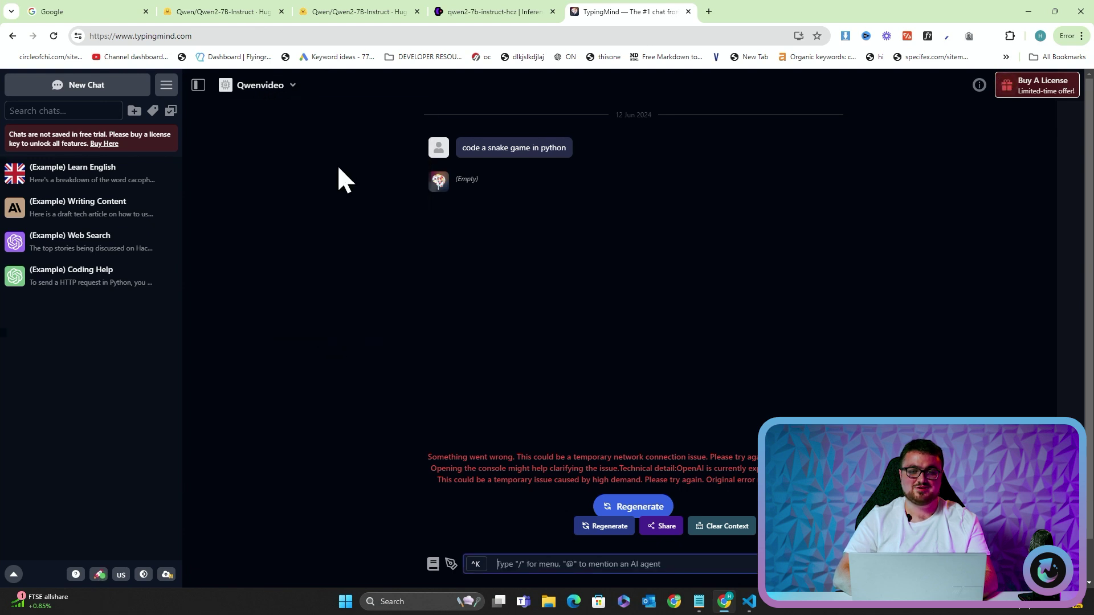
{"action": "left_click", "coordinate": [279, 88]}
{"action": "left_click", "coordinate": [292, 326]}
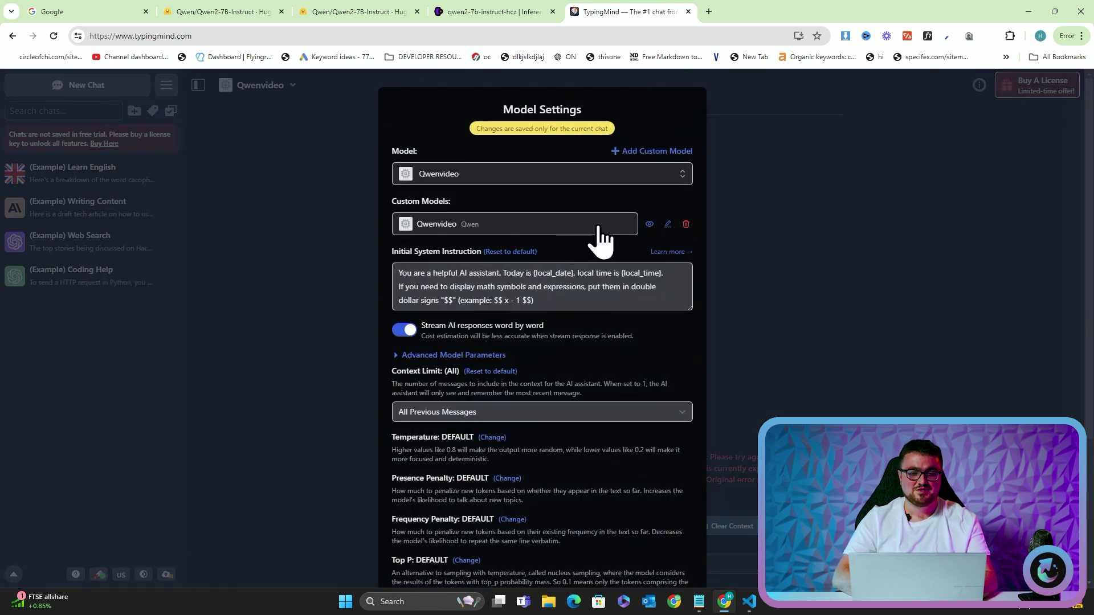
{"action": "left_click", "coordinate": [667, 224]}
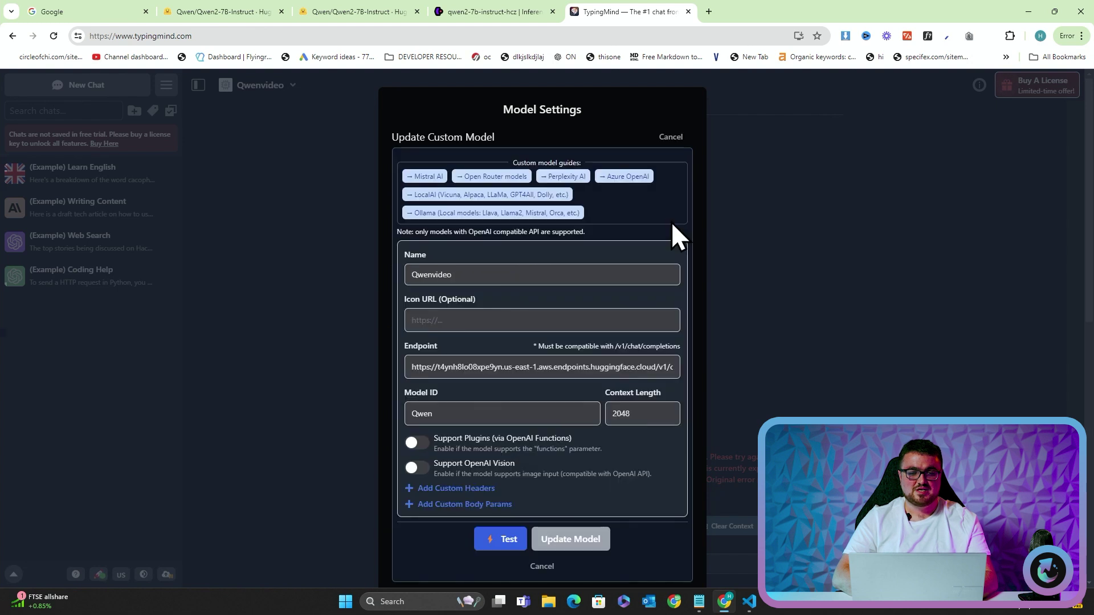
{"action": "double_click", "coordinate": [637, 417]}
{"action": "scroll", "coordinate": [577, 453], "scroll_direction": "down", "scroll_amount": 10}
{"action": "left_click", "coordinate": [501, 481]}
{"action": "key", "text": "ctrl+a"}
{"action": "type", "text": "1512"}
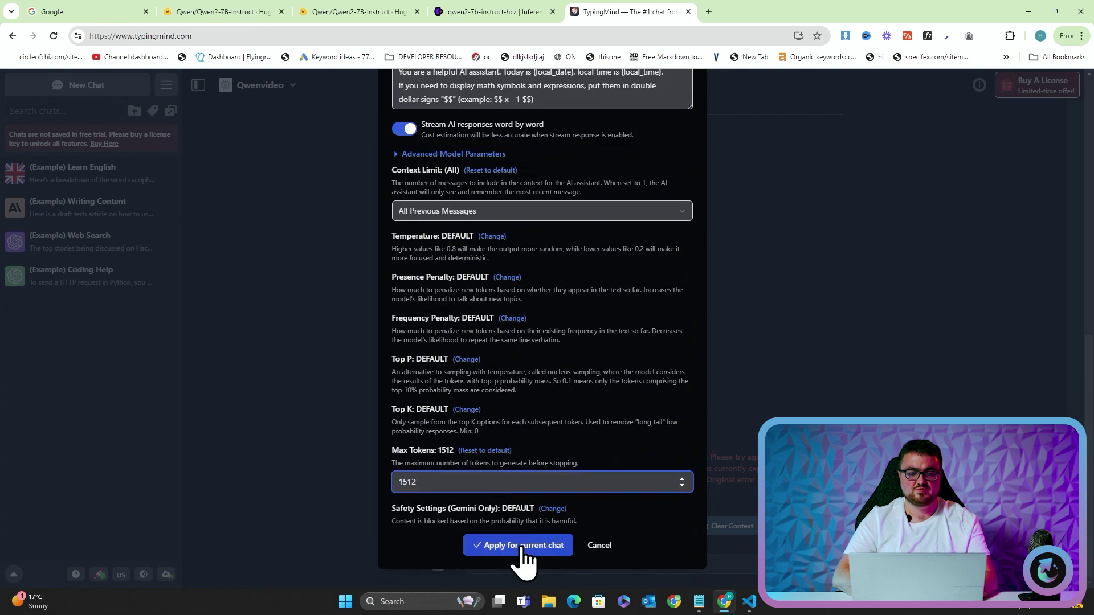
{"action": "left_click", "coordinate": [520, 547]}
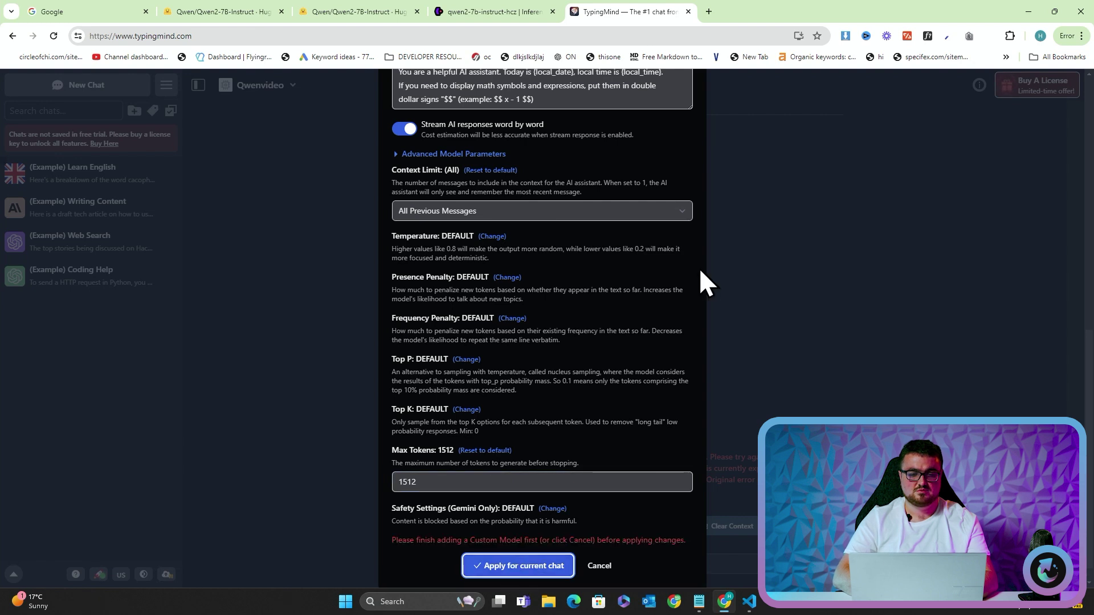
{"action": "scroll", "coordinate": [700, 271], "scroll_direction": "up", "scroll_amount": 8}
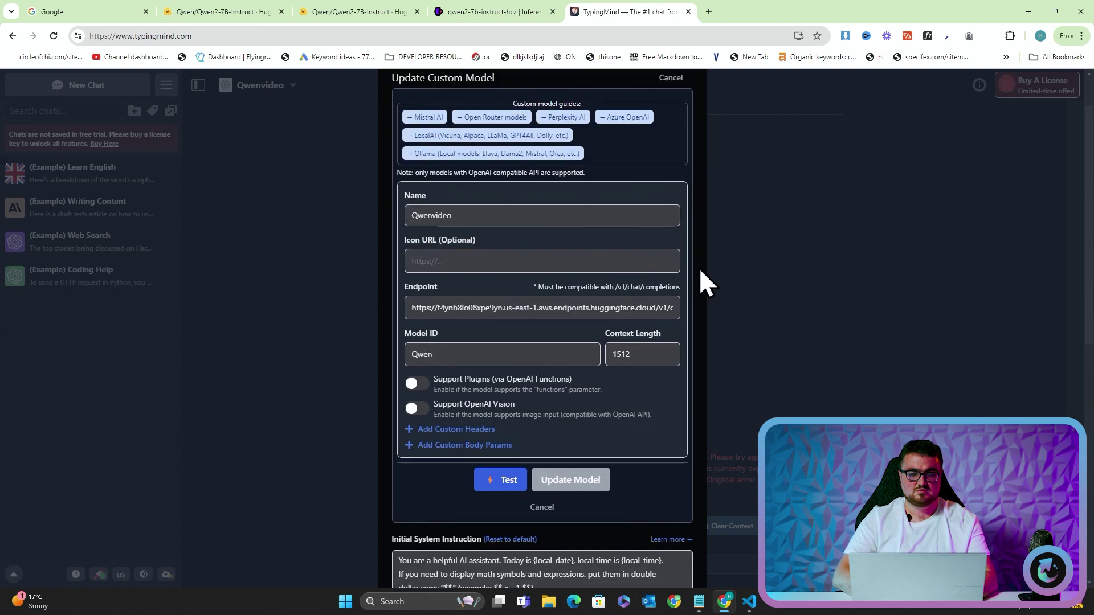
{"action": "left_click", "coordinate": [561, 481]}
{"action": "scroll", "coordinate": [562, 488], "scroll_direction": "down", "scroll_amount": 4}
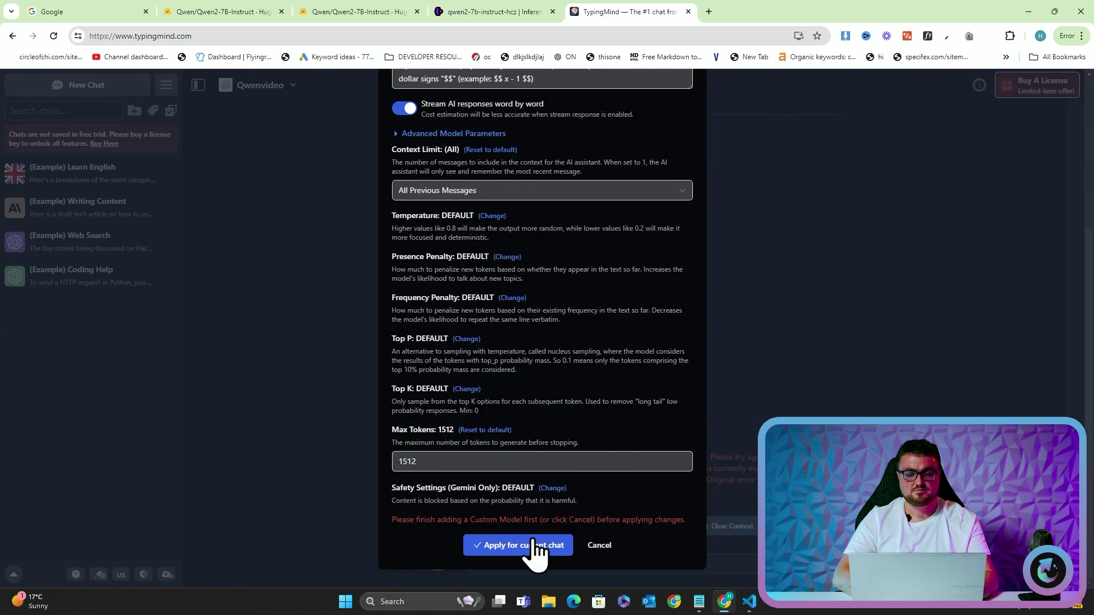
{"action": "left_click", "coordinate": [517, 545]}
Resend the request 'code a snake game in python' to the model
{"action": "left_click", "coordinate": [557, 561]}
{"action": "type", "text": "code a snake game in python"}
{"action": "key", "text": "Return"}
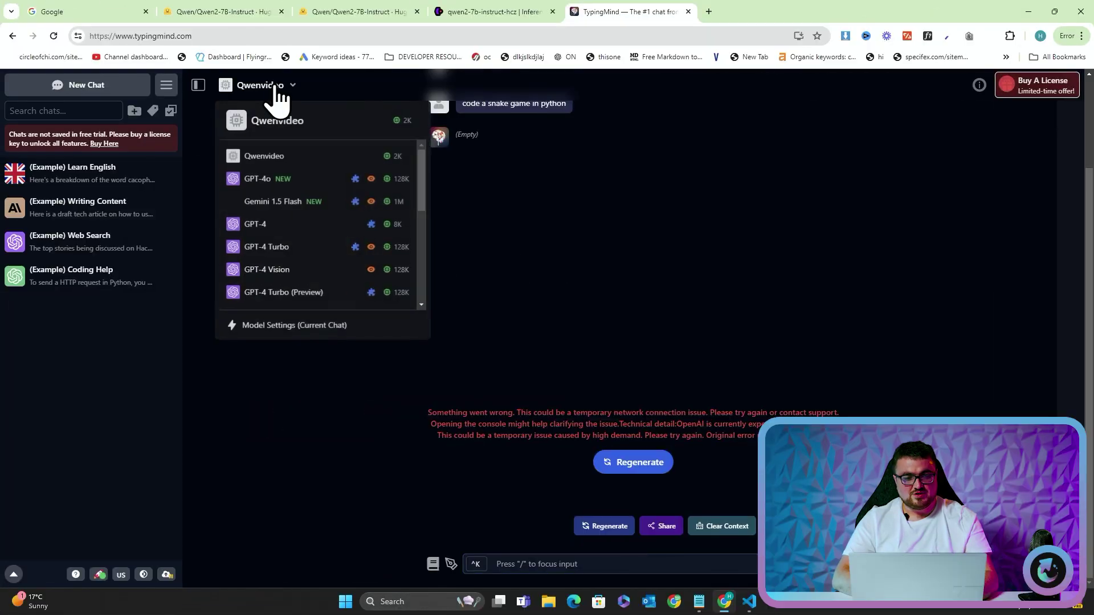
Change the Qwenvideo model's max tokens to 1000 for the current chat
{"action": "left_click", "coordinate": [323, 163]}
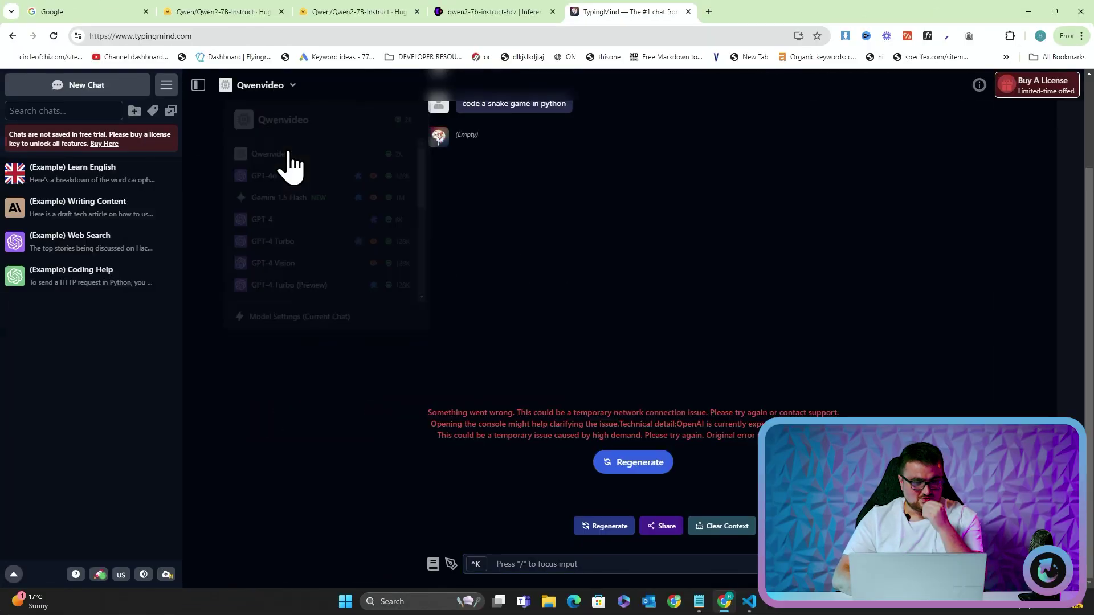
{"action": "left_click", "coordinate": [288, 85]}
{"action": "left_click", "coordinate": [299, 326]}
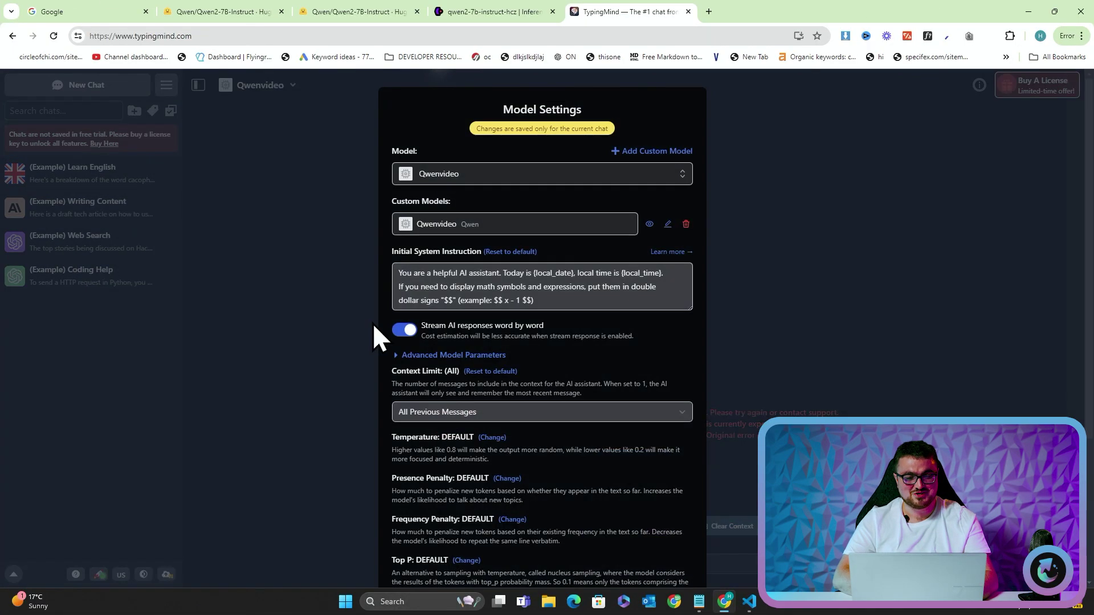
{"action": "left_click", "coordinate": [668, 225]}
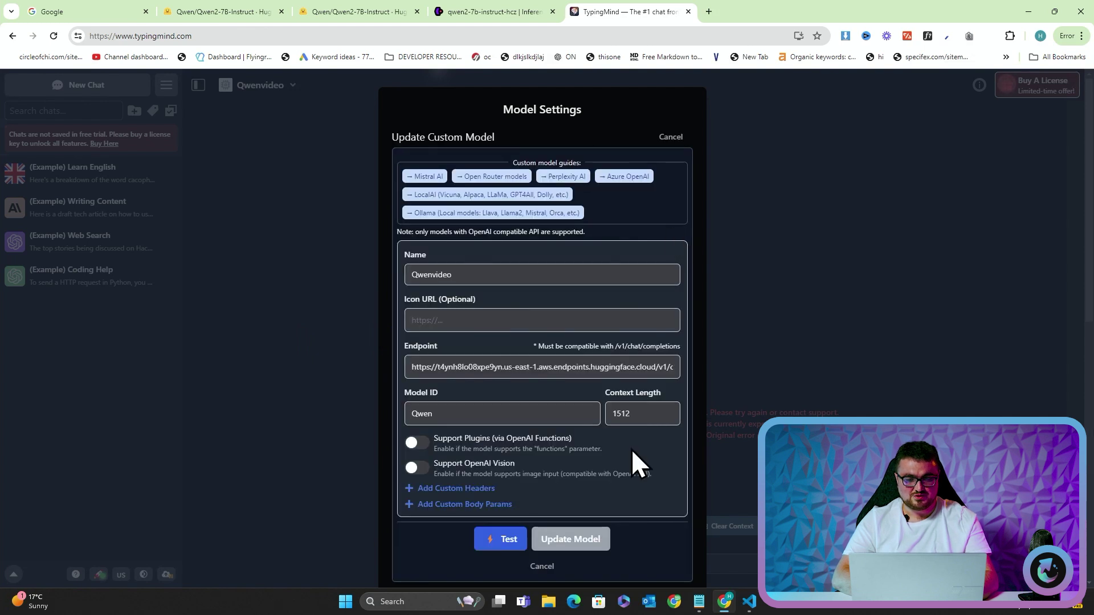
{"action": "scroll", "coordinate": [632, 450], "scroll_direction": "down", "scroll_amount": 10}
{"action": "left_click", "coordinate": [479, 482]}
{"action": "key", "text": "ctrl+a"}
{"action": "type", "text": "1000"}
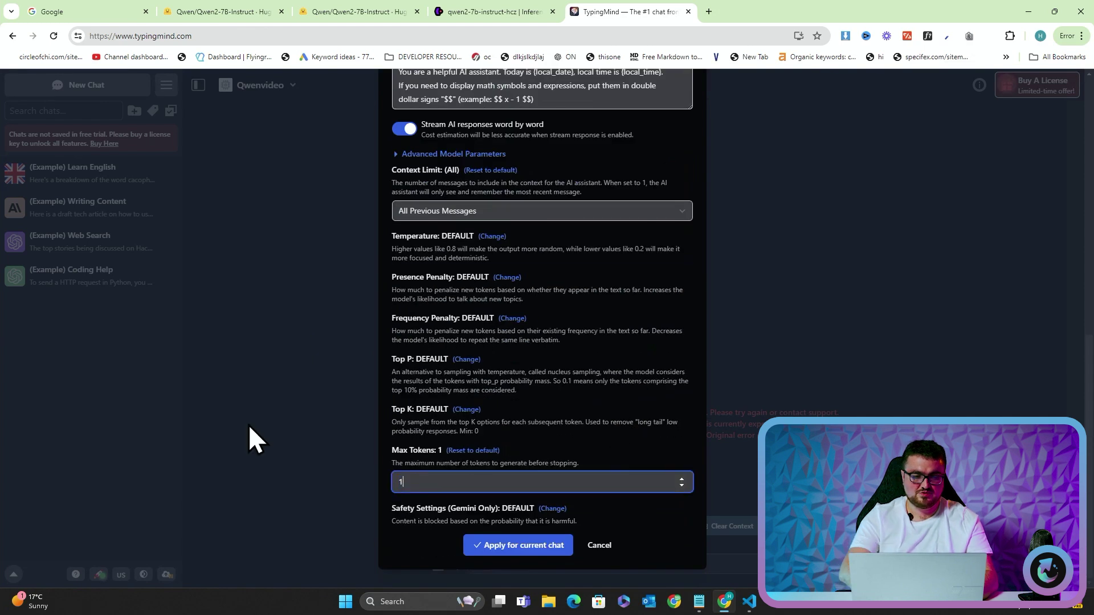
{"action": "left_click", "coordinate": [496, 545]}
{"action": "scroll", "coordinate": [607, 384], "scroll_direction": "up", "scroll_amount": 10}
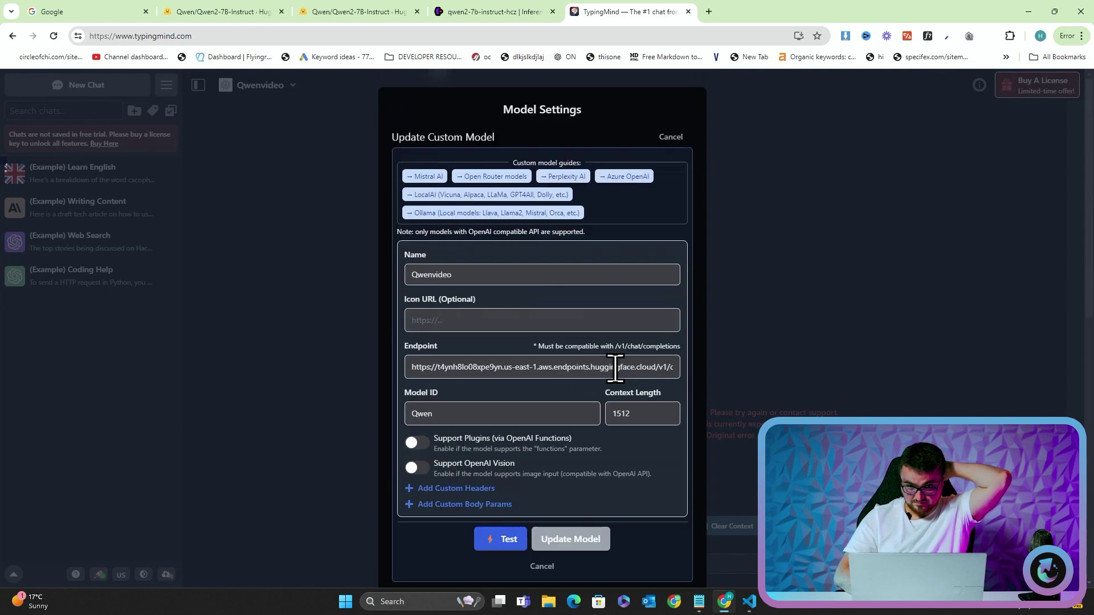
{"action": "left_click", "coordinate": [845, 283]}
Start a new empty chat in TypingMind
{"action": "left_click", "coordinate": [166, 85]}
{"action": "left_click", "coordinate": [192, 133]}
{"action": "left_click", "coordinate": [66, 84]}
In Manage Models, test and save Qwenvideo with 1000 max tokens for all future chats
{"action": "left_click", "coordinate": [267, 87]}
{"action": "left_click", "coordinate": [278, 328]}
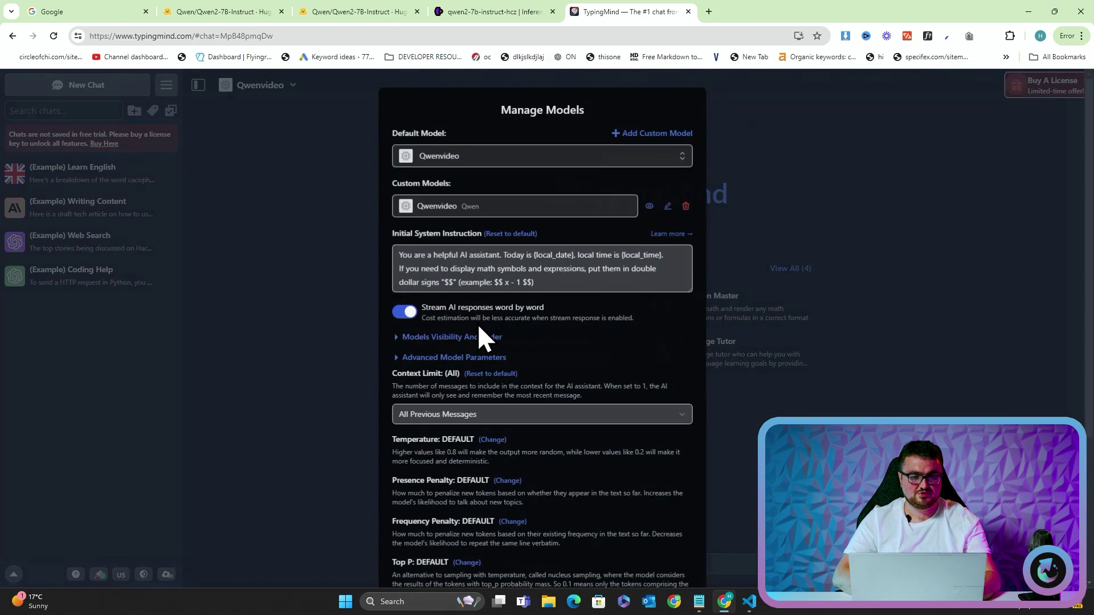
{"action": "left_click", "coordinate": [667, 202]}
{"action": "scroll", "coordinate": [571, 392], "scroll_direction": "down", "scroll_amount": 10}
{"action": "scroll", "coordinate": [572, 392], "scroll_direction": "up", "scroll_amount": 10}
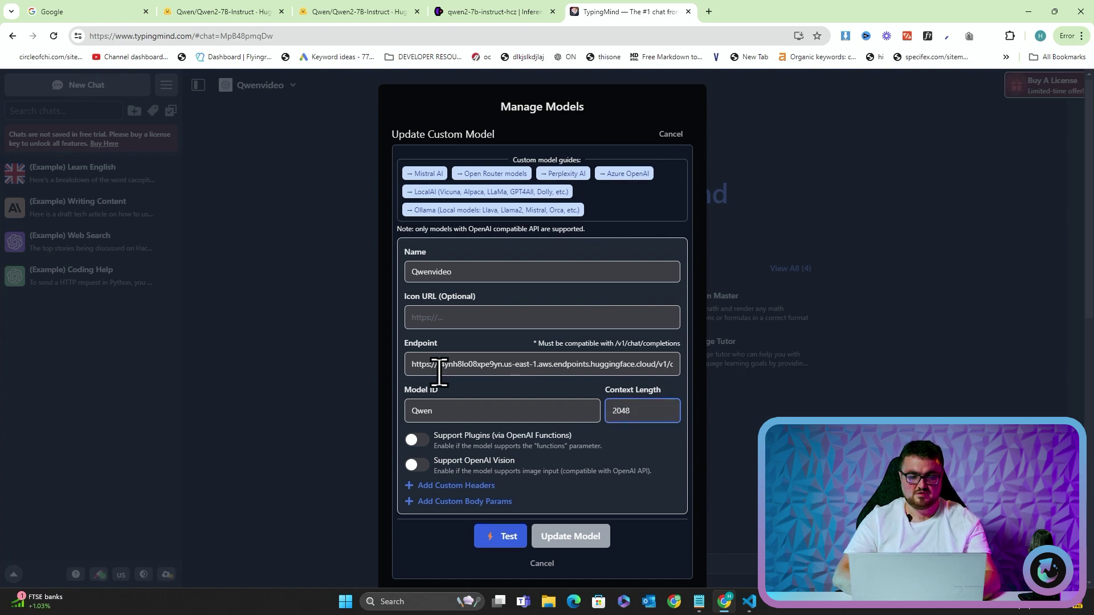
{"action": "scroll", "coordinate": [541, 399], "scroll_direction": "down", "scroll_amount": 10}
{"action": "double_click", "coordinate": [464, 482]}
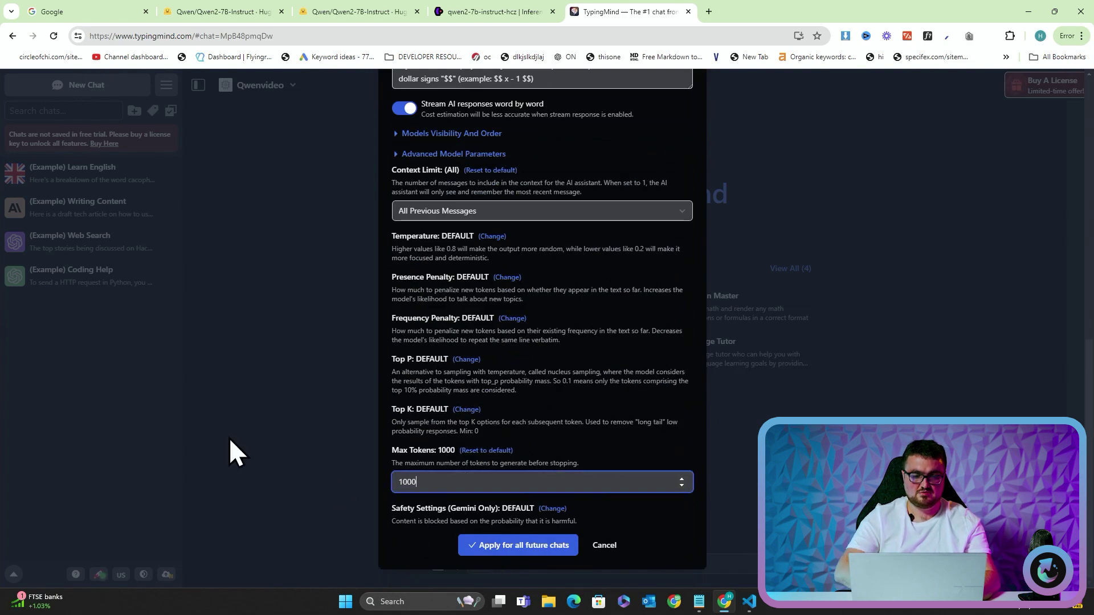
{"action": "left_click", "coordinate": [484, 545]}
{"action": "scroll", "coordinate": [597, 277], "scroll_direction": "up", "scroll_amount": 6}
{"action": "left_click", "coordinate": [523, 288]}
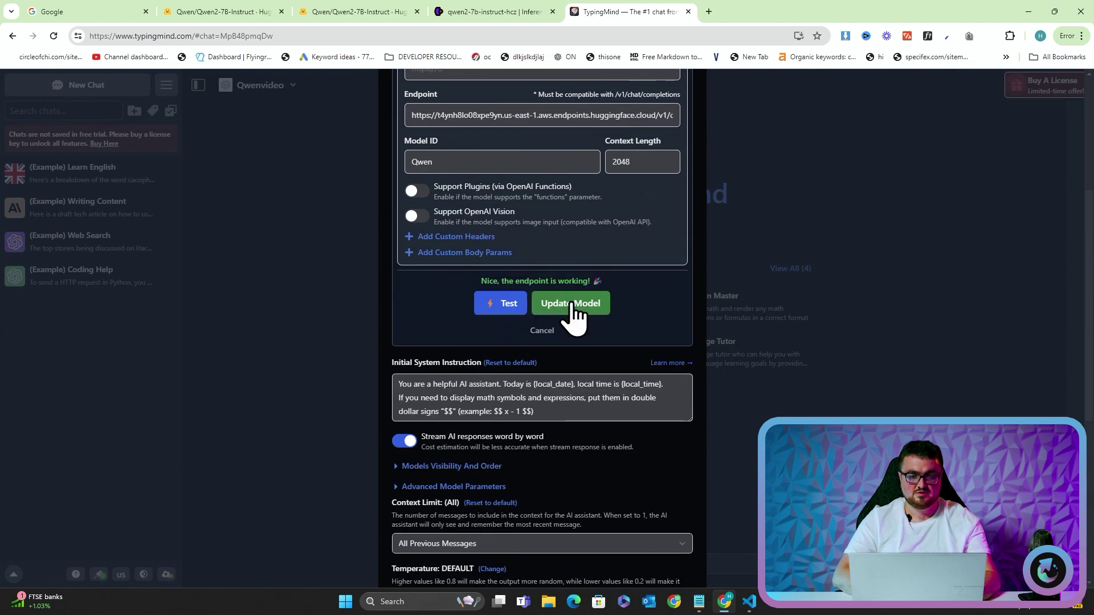
{"action": "left_click", "coordinate": [569, 302]}
{"action": "scroll", "coordinate": [604, 427], "scroll_direction": "down", "scroll_amount": 4}
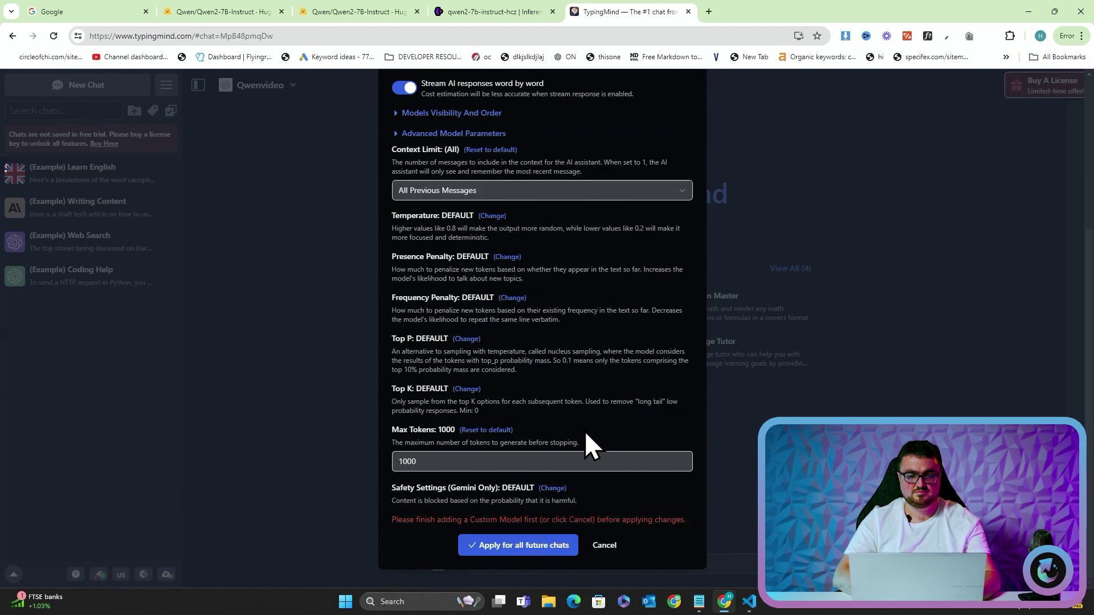
{"action": "left_click", "coordinate": [513, 546]}
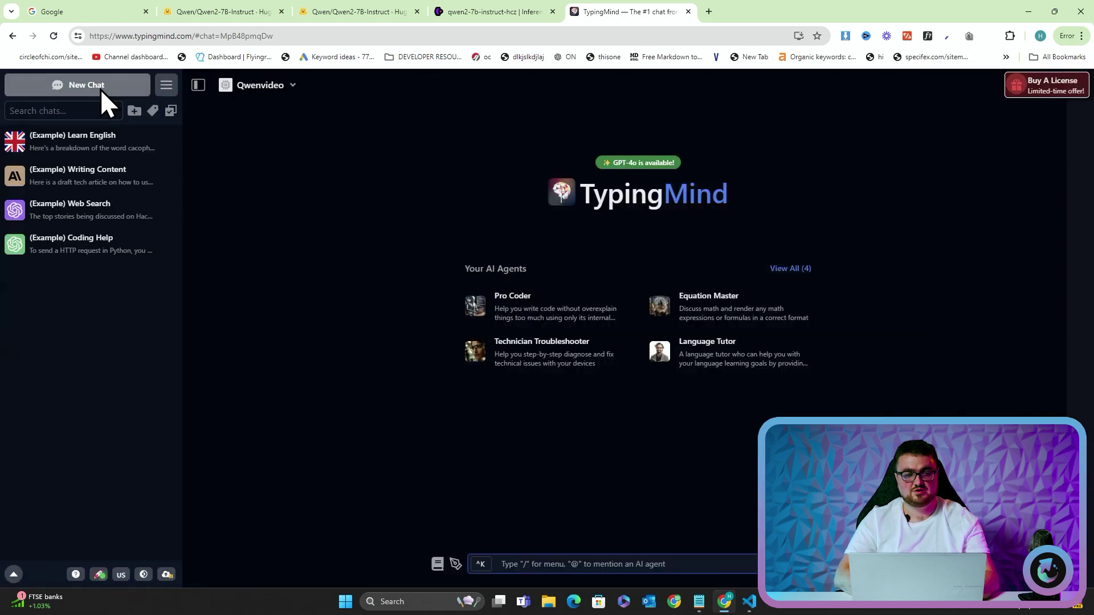
In a new empty chat, send 'code a snake game in python' to Qwenvideo
{"action": "left_click", "coordinate": [101, 89]}
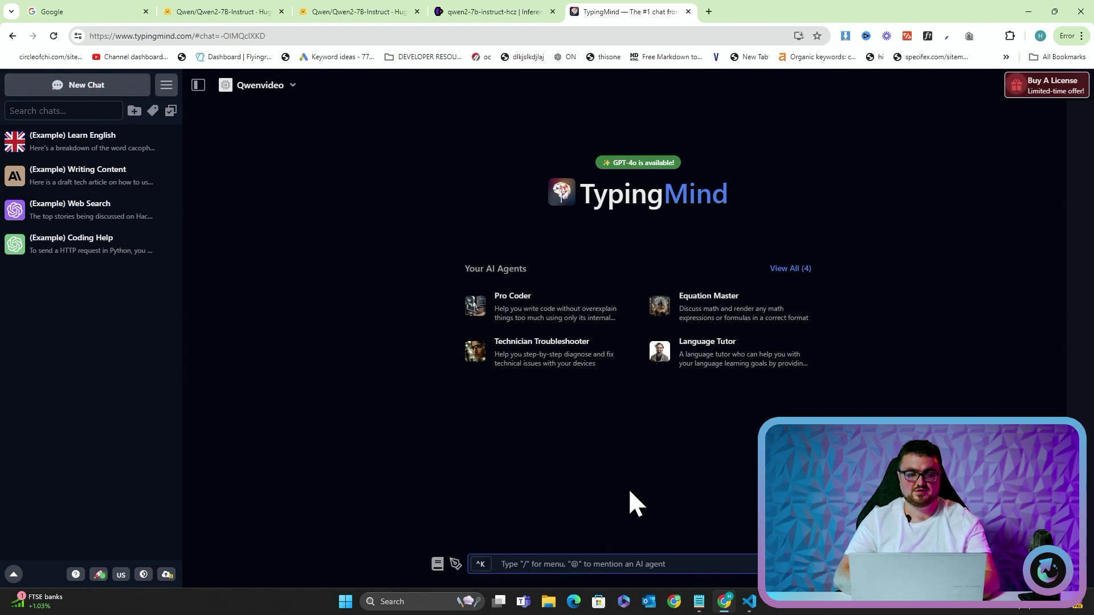
{"action": "type", "text": "code a"}
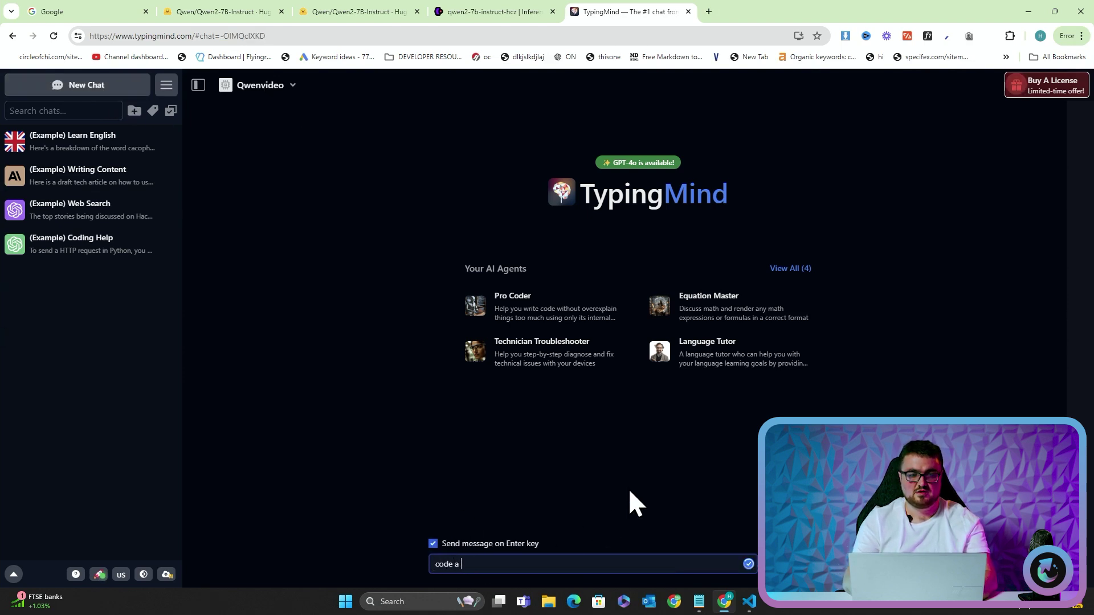
{"action": "type", "text": " snake game in python"}
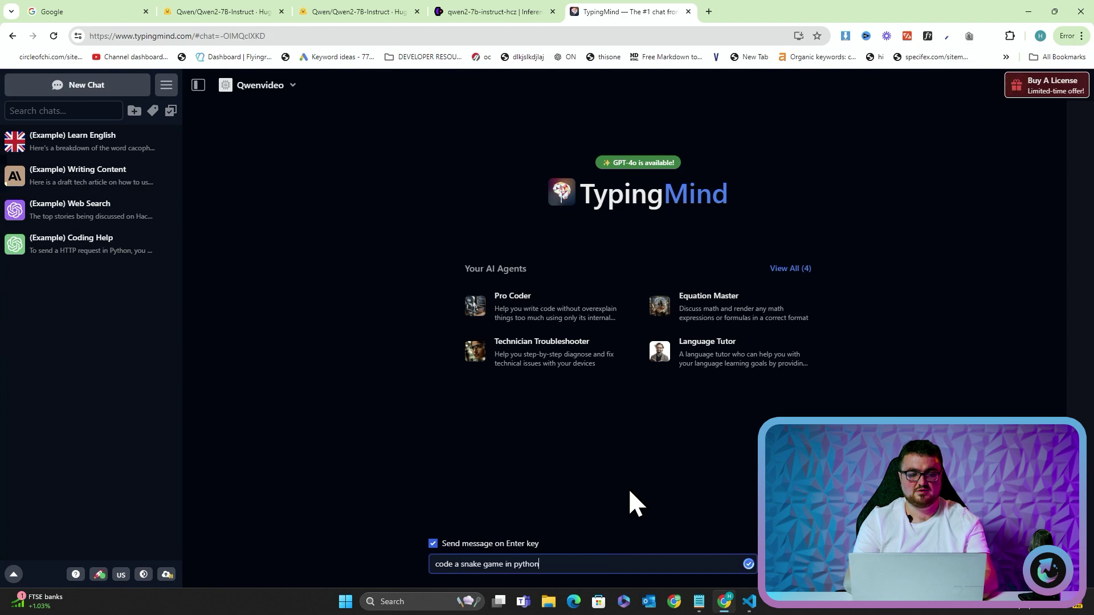
{"action": "key", "text": "Return"}
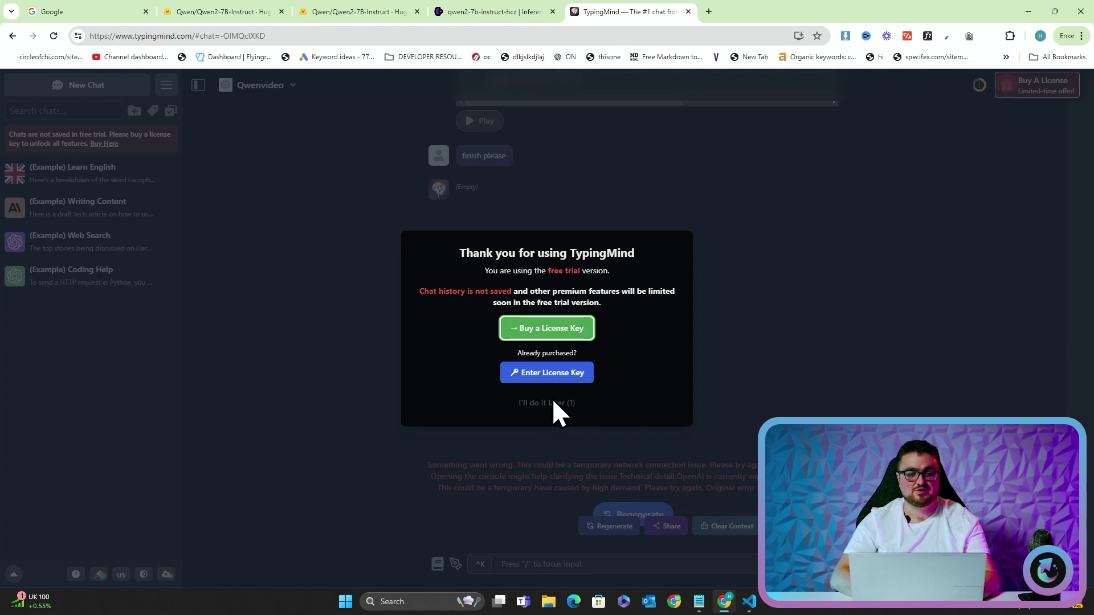
Dismiss the free-trial reminder and lifetime license offer, then look over the generated code
{"action": "left_click", "coordinate": [548, 402]}
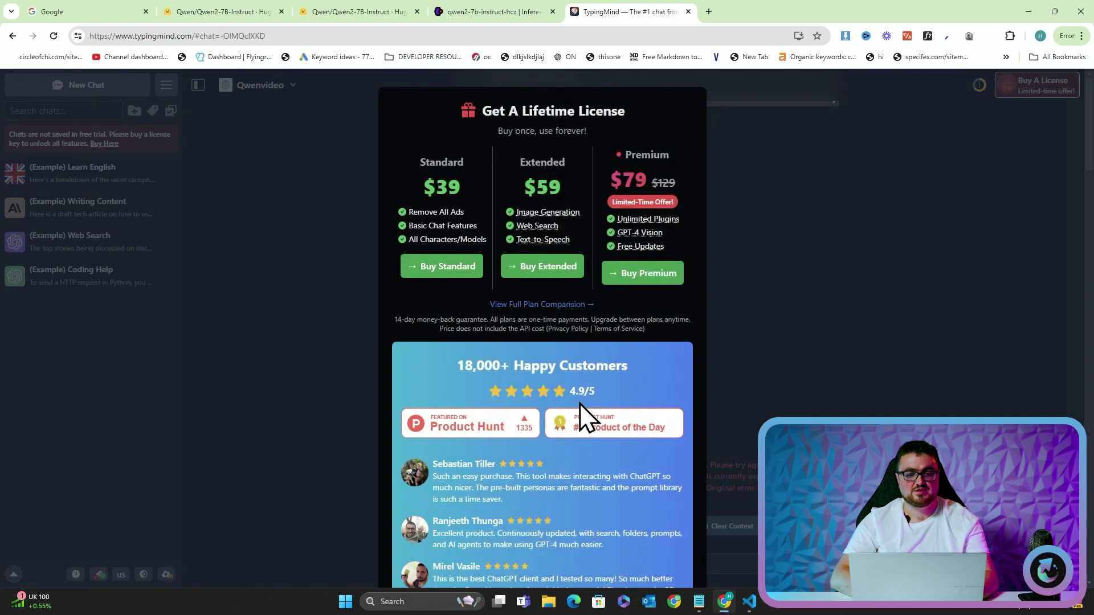
{"action": "key", "text": "Escape"}
{"action": "scroll", "coordinate": [685, 280], "scroll_direction": "up", "scroll_amount": 4}
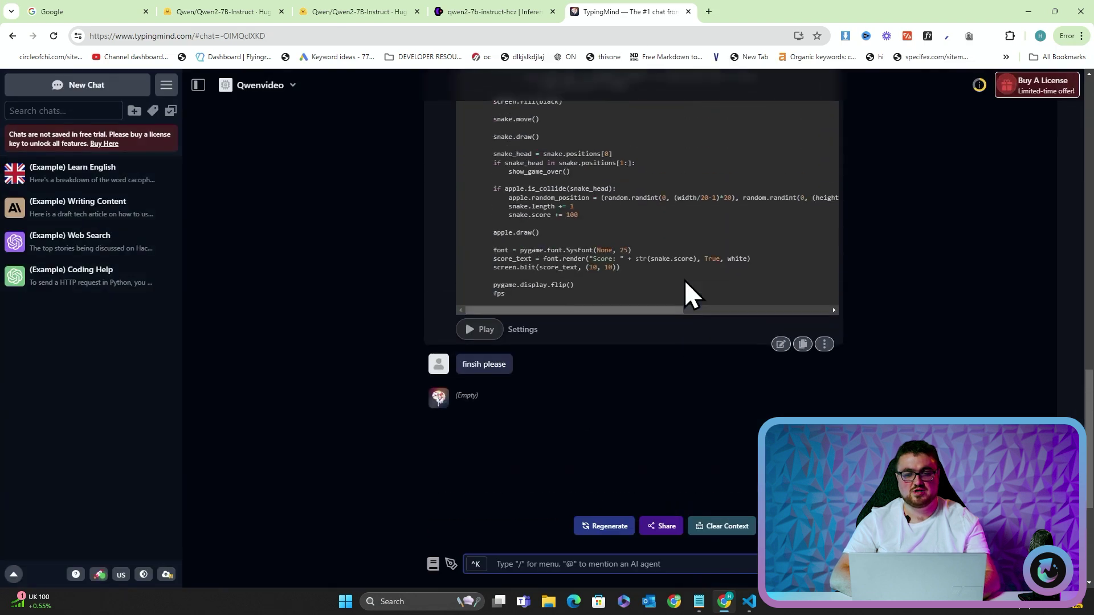
{"action": "left_click_drag", "start_coordinate": [546, 315], "coordinate": [501, 190]}
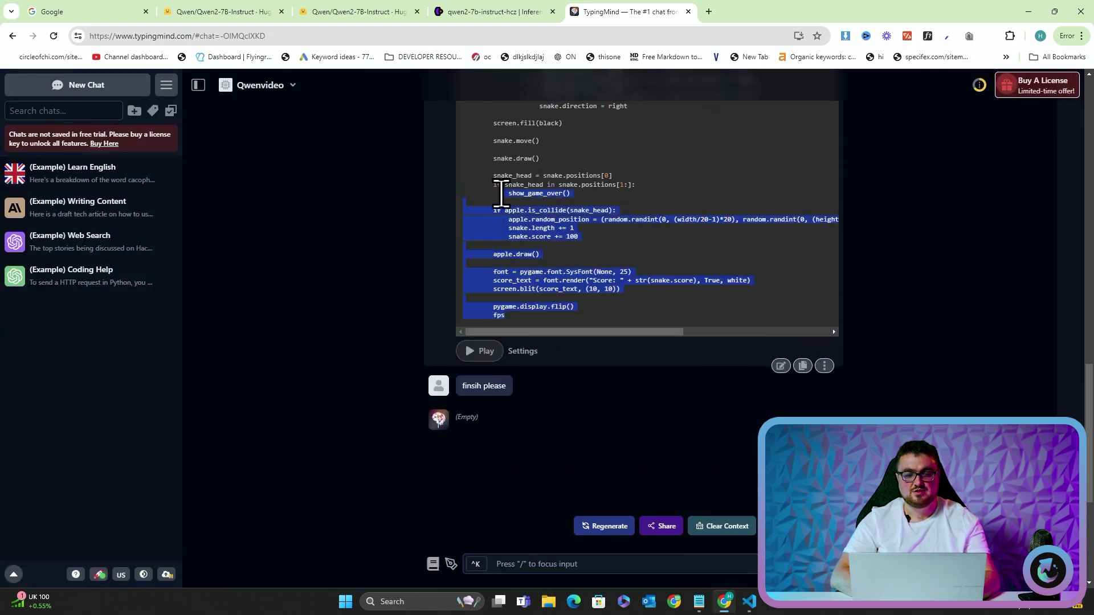
{"action": "left_click", "coordinate": [513, 239]}
{"action": "scroll", "coordinate": [513, 239], "scroll_direction": "up", "scroll_amount": 6}
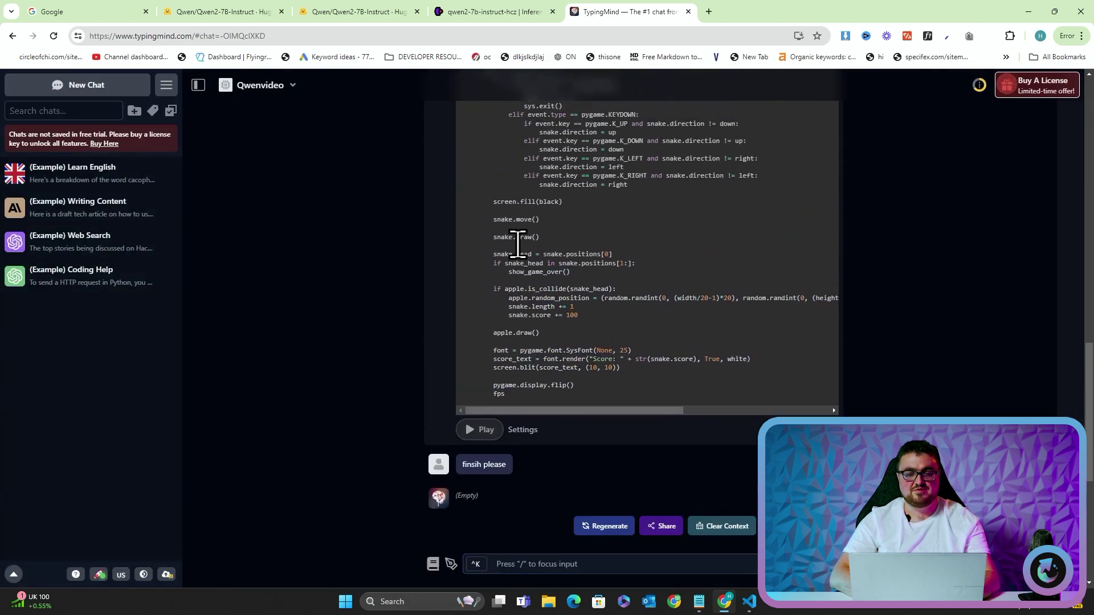
Glance at VS Code, return to TypingMind, and close the newsletter giveaway popup
{"action": "key", "text": "alt+Tab"}
{"action": "scroll", "coordinate": [481, 215], "scroll_direction": "down", "scroll_amount": 3}
{"action": "key", "text": "alt+Tab"}
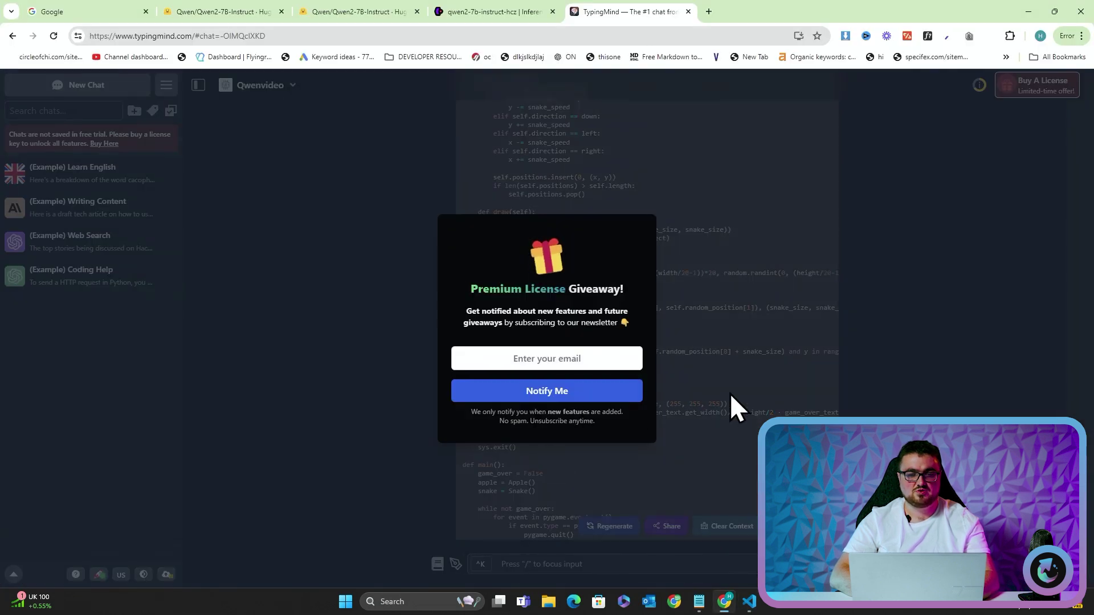
{"action": "left_click", "coordinate": [730, 393]}
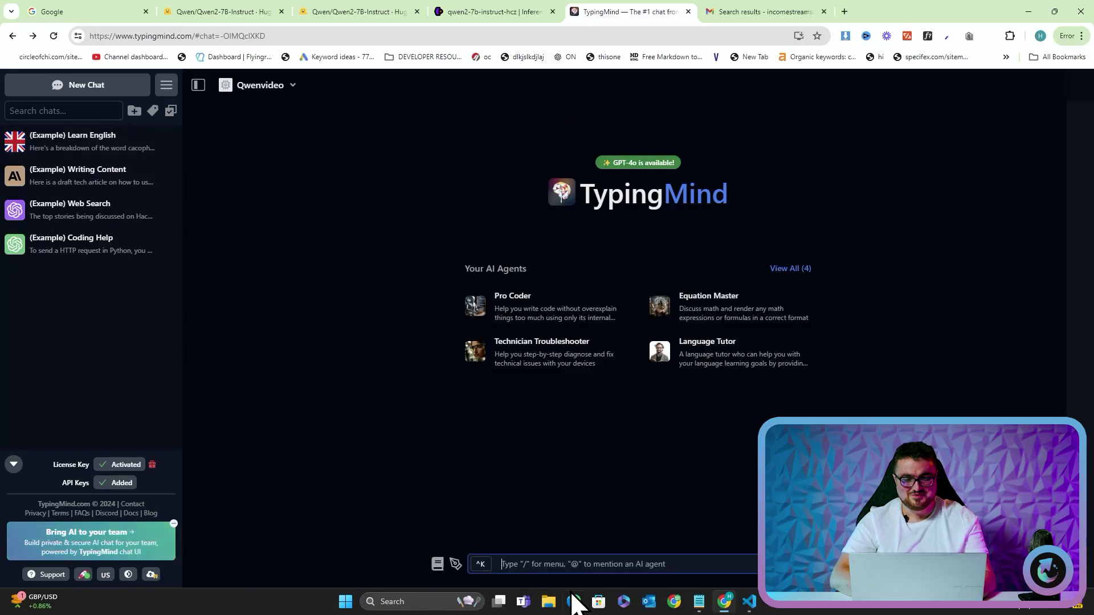
Send 'Code me a snake game in python' and scroll through the generated Pygame reply
{"action": "type", "text": "Code me a sna"}
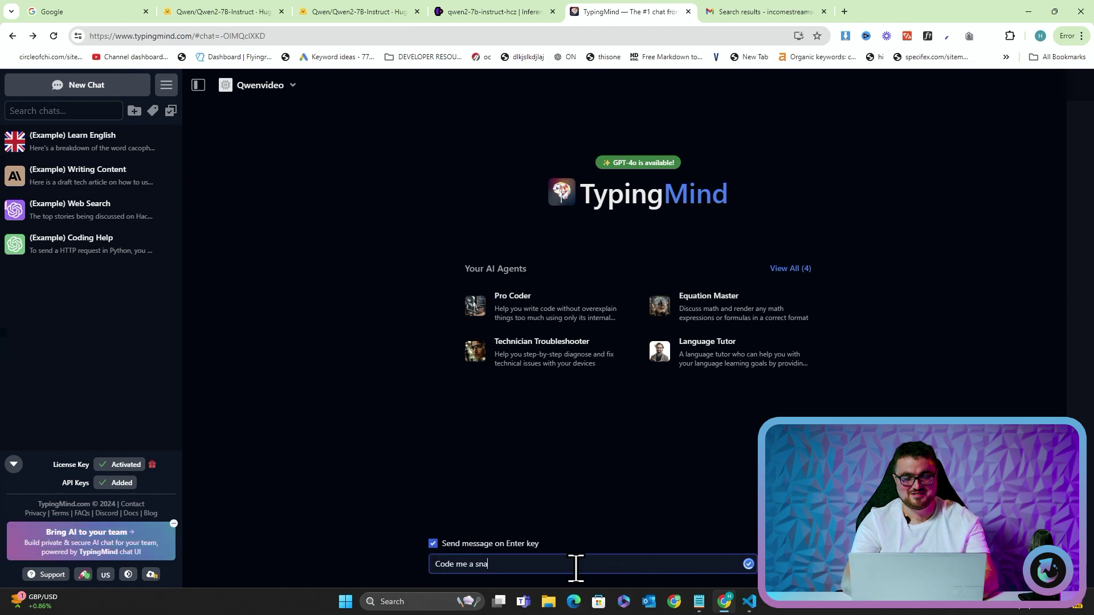
{"action": "type", "text": "ke game inp"}
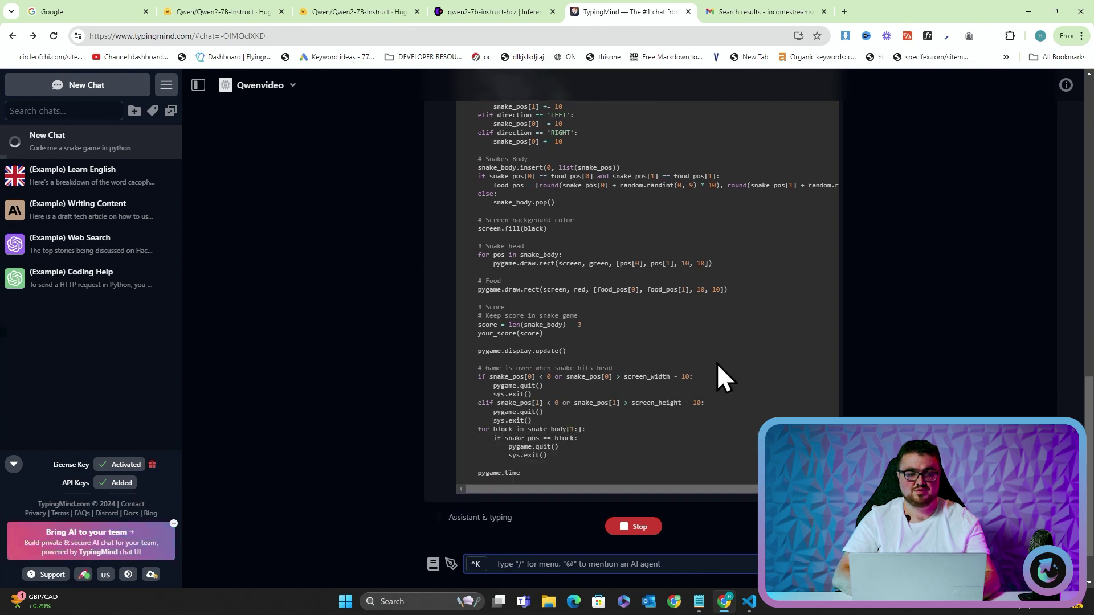
{"action": "scroll", "coordinate": [730, 348], "scroll_direction": "up", "scroll_amount": 15}
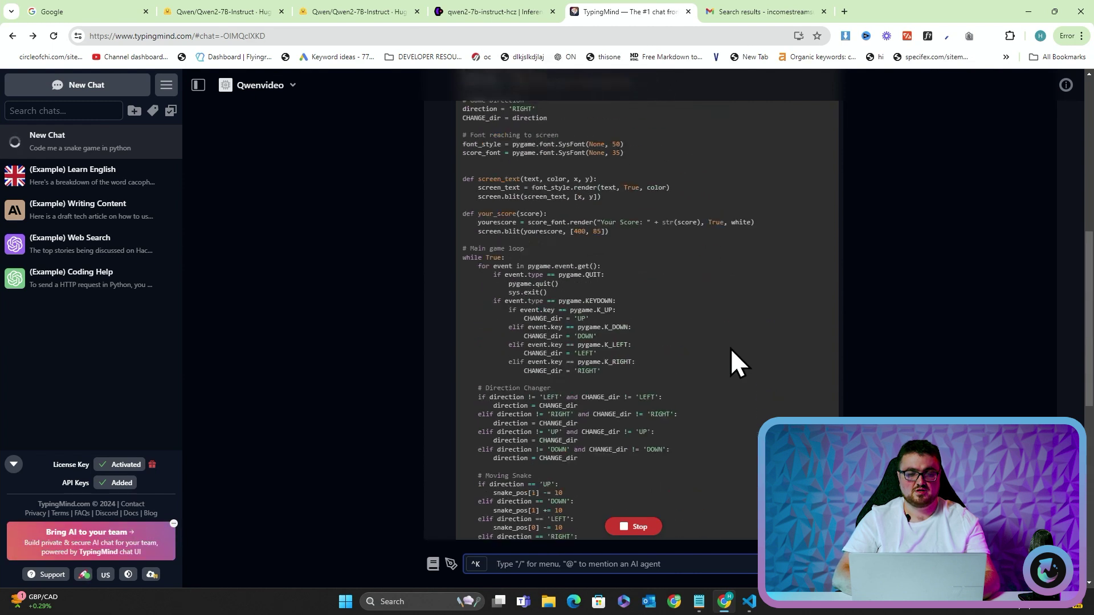
Copy the generated snake code and paste it over all of hi.py in VS Code
{"action": "left_click", "coordinate": [803, 303]}
{"action": "key", "text": "alt+Tab"}
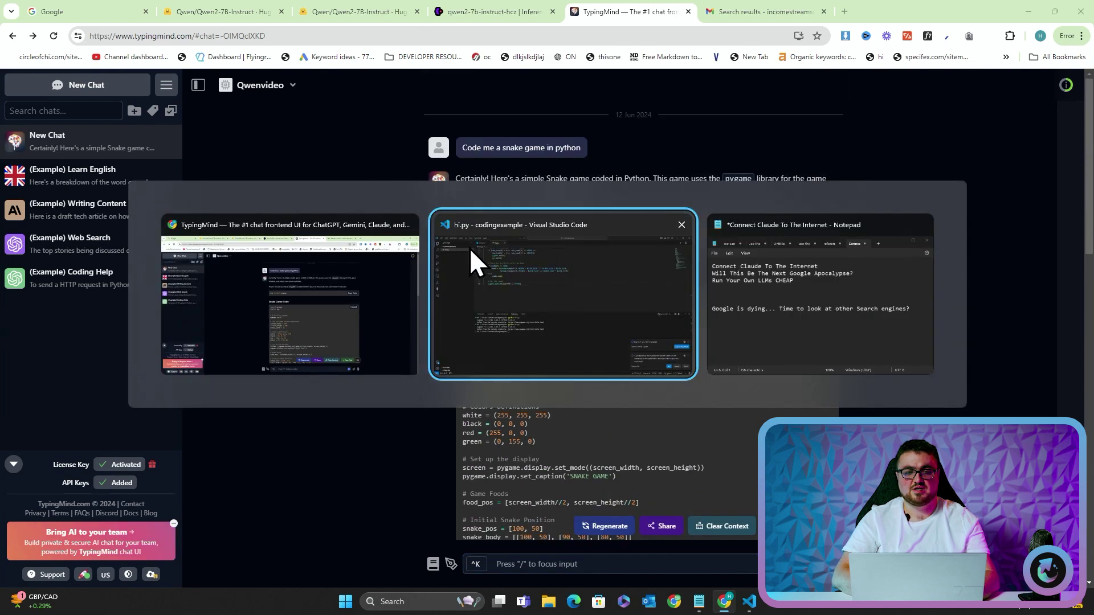
{"action": "left_click", "coordinate": [433, 235]}
{"action": "key", "text": "ctrl+a"}
{"action": "key", "text": "ctrl+v"}
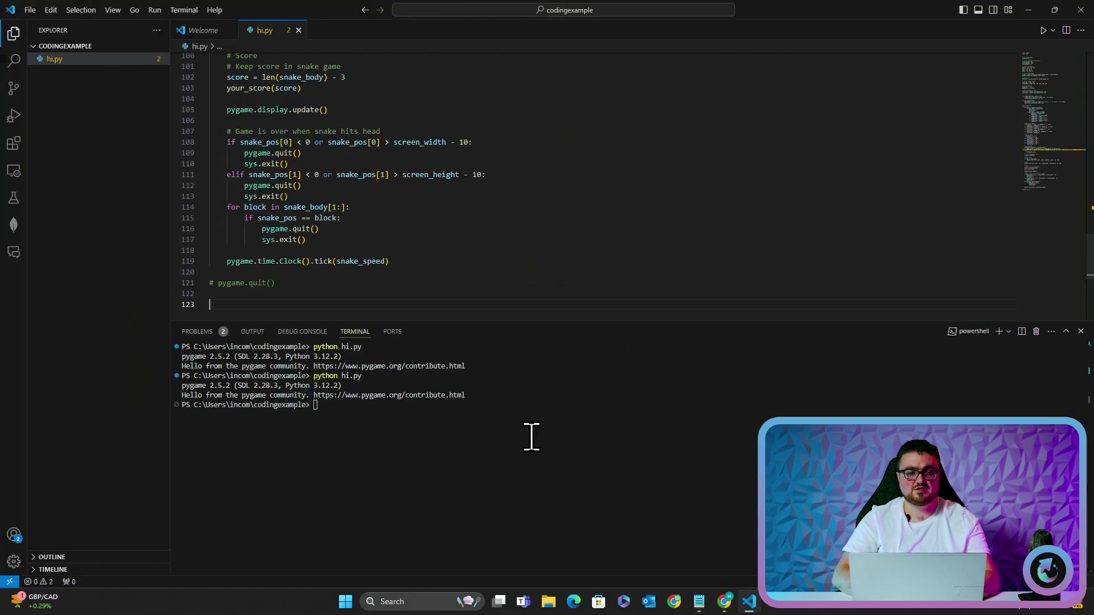
{"action": "scroll", "coordinate": [444, 151], "scroll_direction": "up", "scroll_amount": 20}
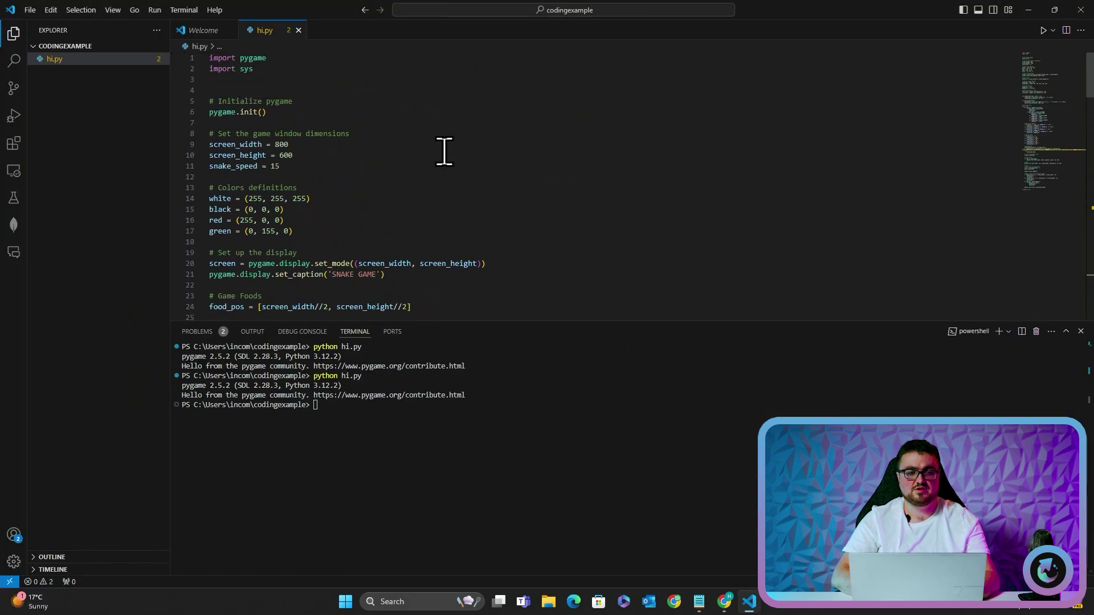
{"action": "scroll", "coordinate": [444, 151], "scroll_direction": "down", "scroll_amount": 3}
{"action": "scroll", "coordinate": [444, 151], "scroll_direction": "down", "scroll_amount": 15}
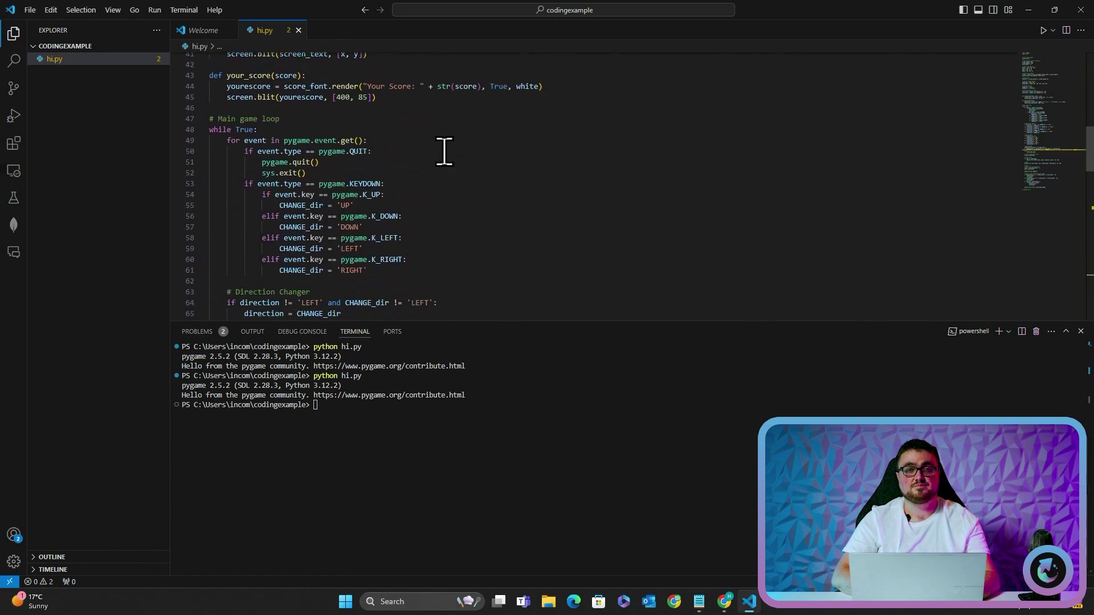
{"action": "scroll", "coordinate": [445, 151], "scroll_direction": "down", "scroll_amount": 7}
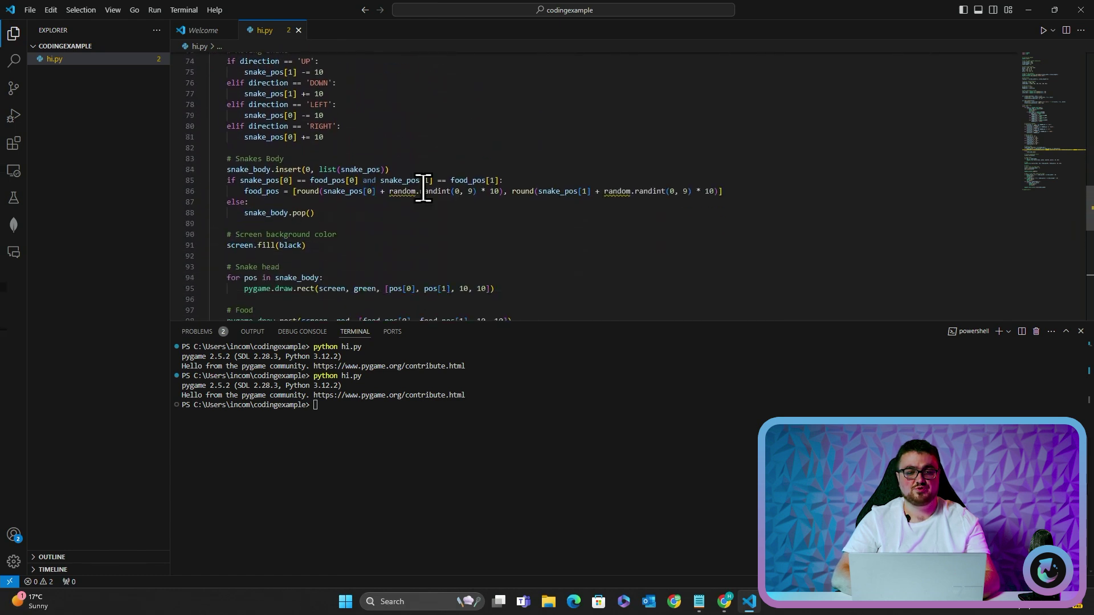
{"action": "mouse_move", "coordinate": [404, 192]}
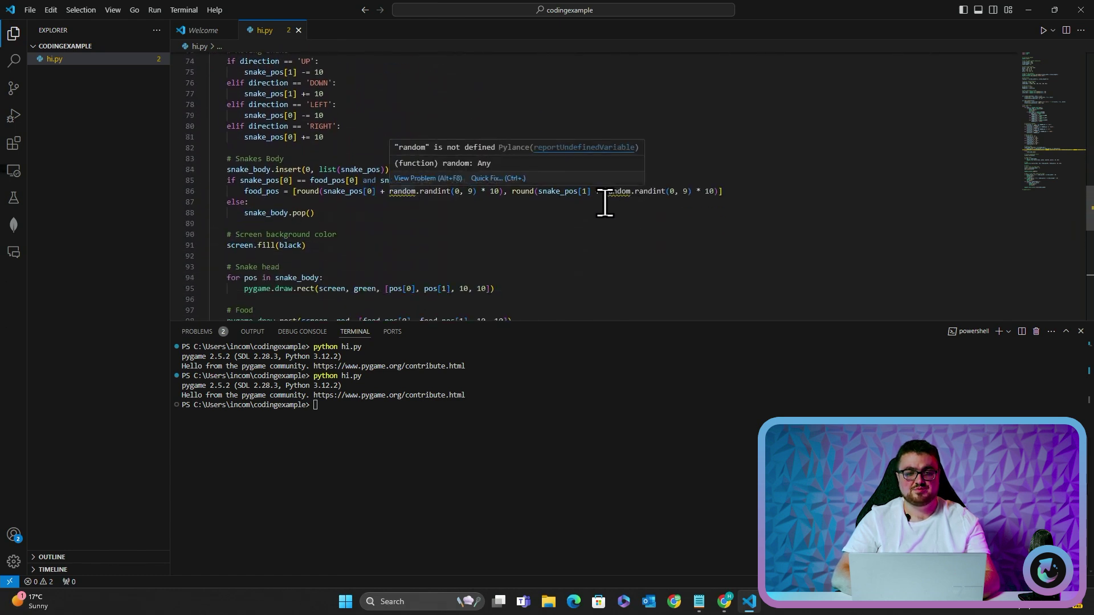
{"action": "scroll", "coordinate": [446, 117], "scroll_direction": "up", "scroll_amount": 20}
Add 'import random' below import sys, save hi.py, and begin the run command in the terminal
{"action": "left_click", "coordinate": [300, 71]}
{"action": "key", "text": "Return"}
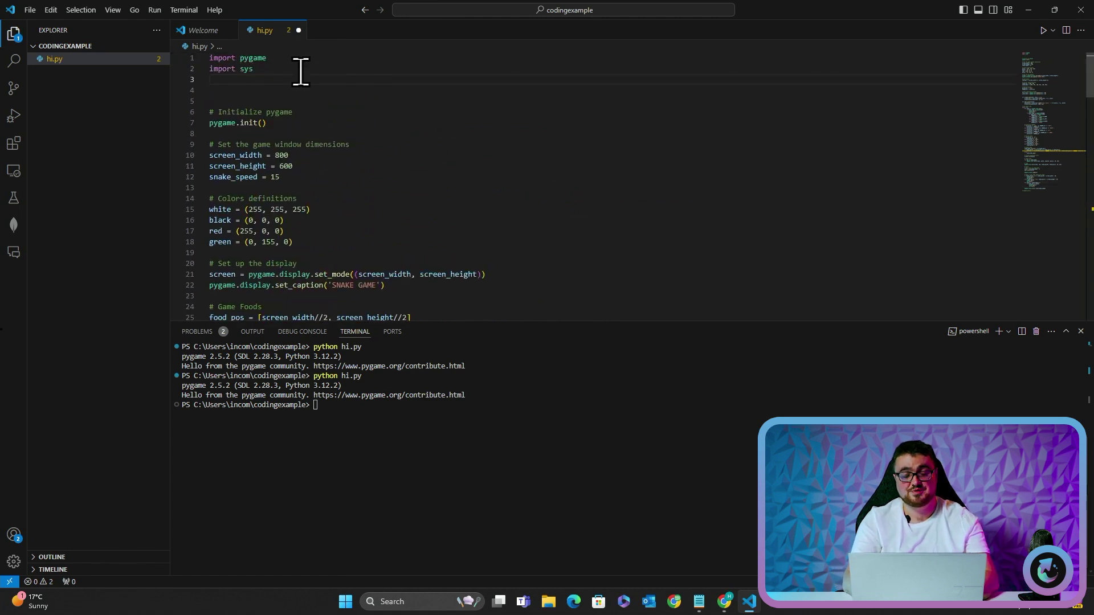
{"action": "type", "text": "import random"}
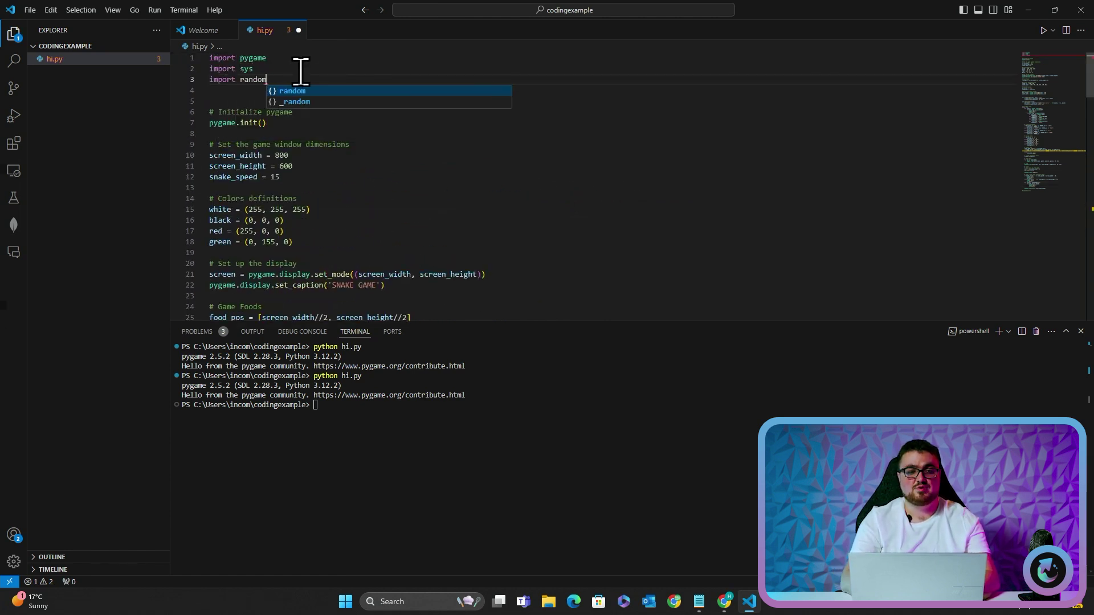
{"action": "left_click", "coordinate": [427, 229]}
{"action": "key", "text": "ctrl+s"}
{"action": "left_click", "coordinate": [450, 418]}
{"action": "type", "text": "py"}
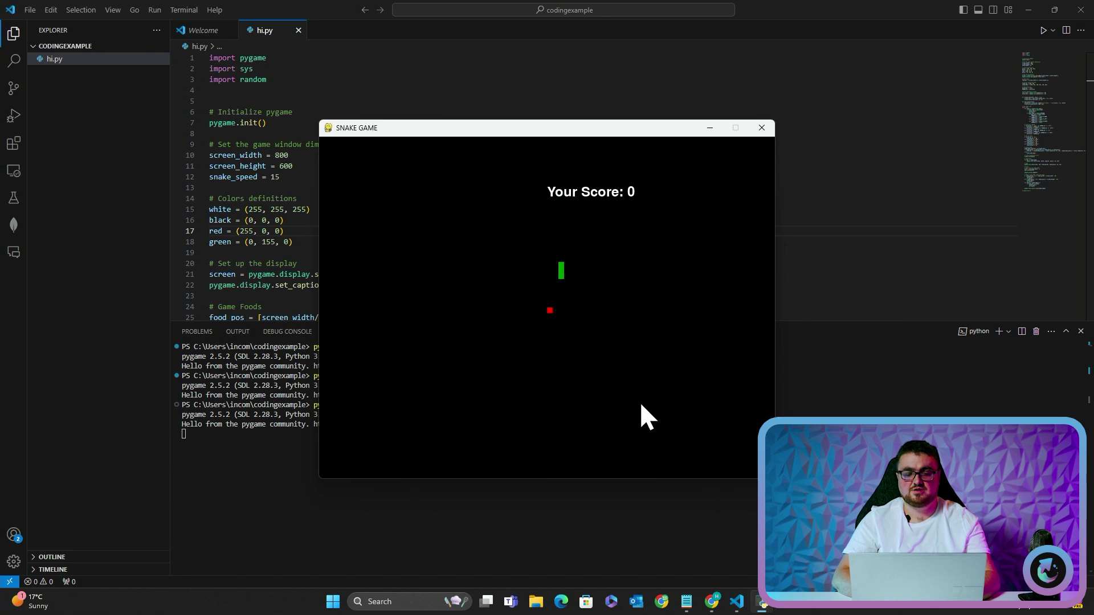
Steer the snake with the arrow keys onto food in the SNAKE GAME window
{"action": "key", "text": "Left"}
{"action": "key", "text": "Down"}
{"action": "key", "text": "Right"}
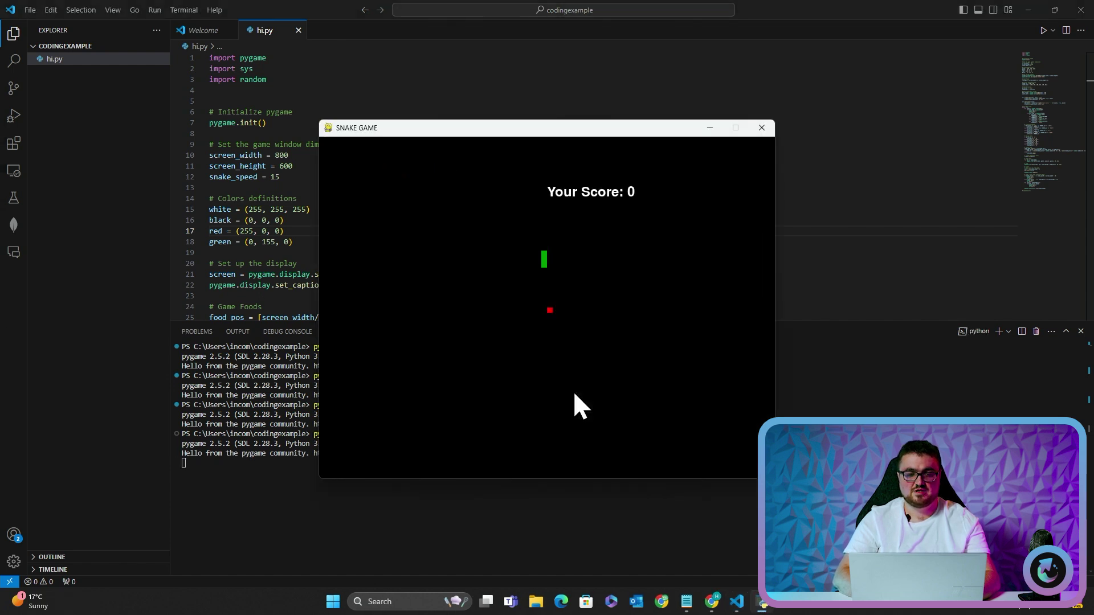
{"action": "key", "text": "Right"}
{"action": "key", "text": "Down"}
{"action": "key", "text": "Left"}
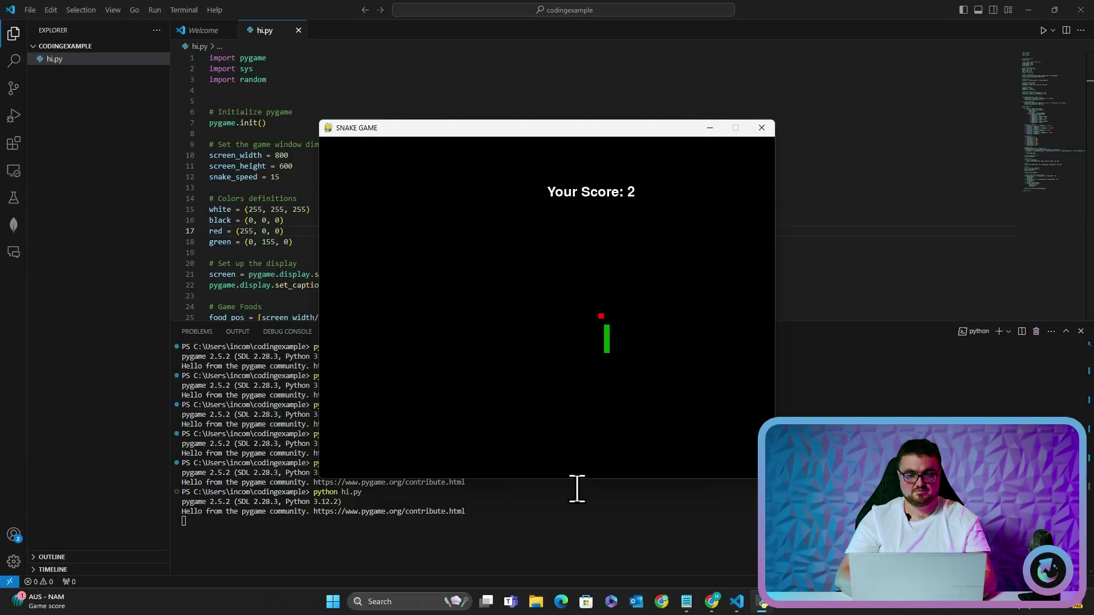
{"action": "key", "text": "Up"}
{"action": "key", "text": "Right"}
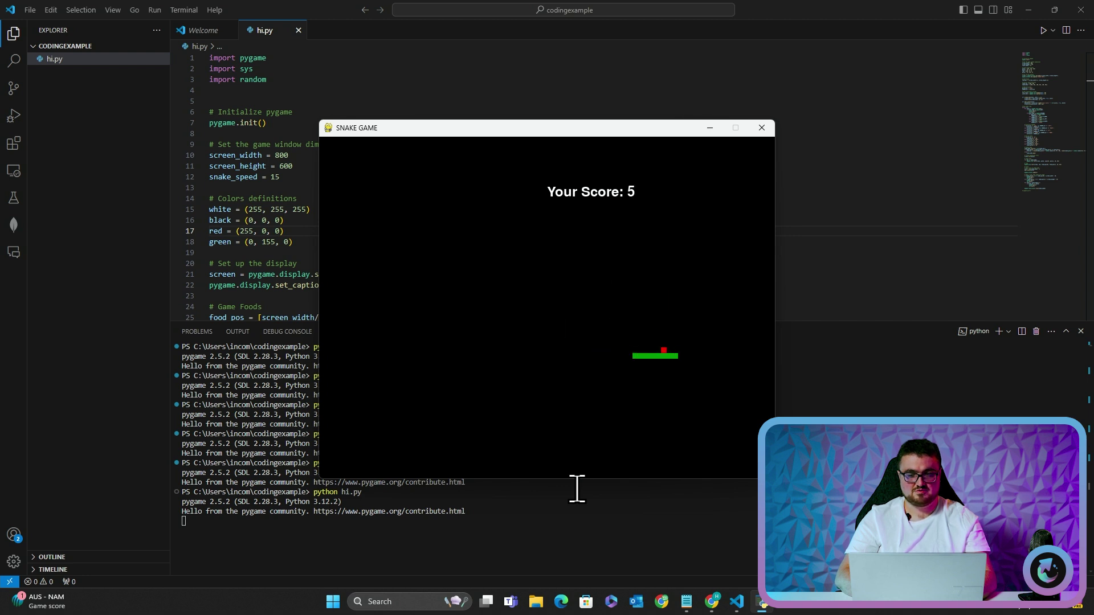
{"action": "key", "text": "Up"}
{"action": "key", "text": "Left"}
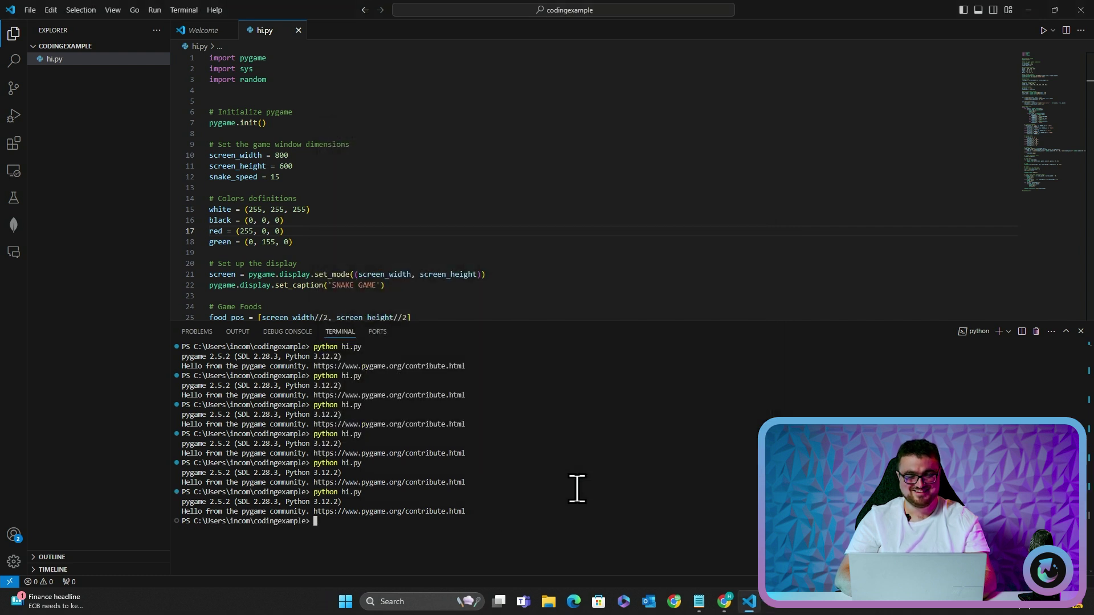
Rerun 'python hi.py' and steer the snake onto the first several pieces of food
{"action": "key", "text": "Up"}
{"action": "key", "text": "Return"}
{"action": "key", "text": "Down"}
{"action": "key", "text": "Left"}
{"action": "key", "text": "Down"}
{"action": "key", "text": "Right"}
{"action": "key", "text": "Down"}
{"action": "key", "text": "Left"}
{"action": "key", "text": "Down"}
{"action": "key", "text": "Right"}
{"action": "key", "text": "Up"}
{"action": "key", "text": "Left"}
{"action": "key", "text": "Down"}
{"action": "key", "text": "Right"}
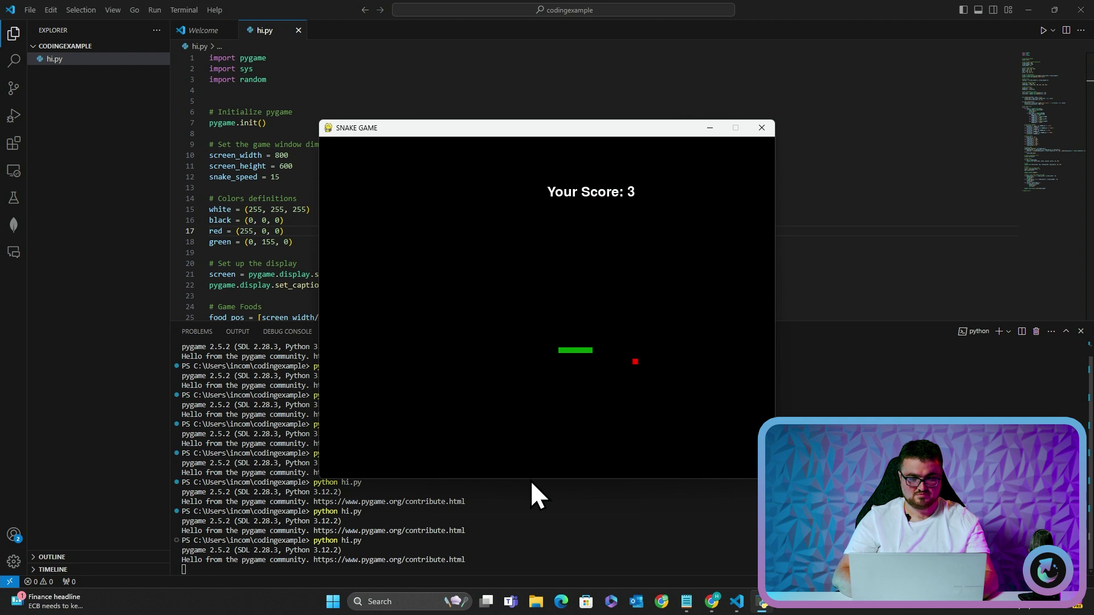
{"action": "key", "text": "Down"}
{"action": "key", "text": "Right"}
{"action": "key", "text": "Up"}
{"action": "key", "text": "Left"}
{"action": "key", "text": "Down"}
{"action": "key", "text": "Right"}
Keep steering the snake onto food until the score reaches 9 and the game closes
{"action": "key", "text": "Down"}
{"action": "key", "text": "Left"}
{"action": "key", "text": "Up"}
{"action": "key", "text": "Right"}
{"action": "key", "text": "Down"}
{"action": "key", "text": "Left"}
{"action": "key", "text": "Up"}
{"action": "key", "text": "Right"}
{"action": "key", "text": "Down"}
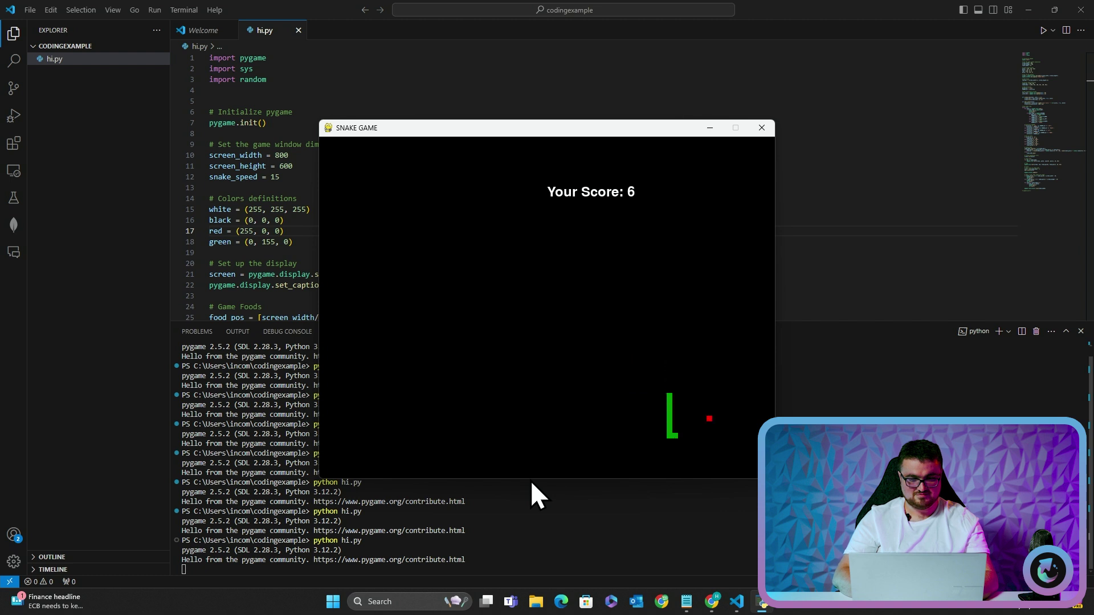
{"action": "key", "text": "Right"}
{"action": "key", "text": "Up"}
{"action": "key", "text": "Left"}
{"action": "key", "text": "Up"}
{"action": "key", "text": "Right"}
{"action": "key", "text": "Up"}
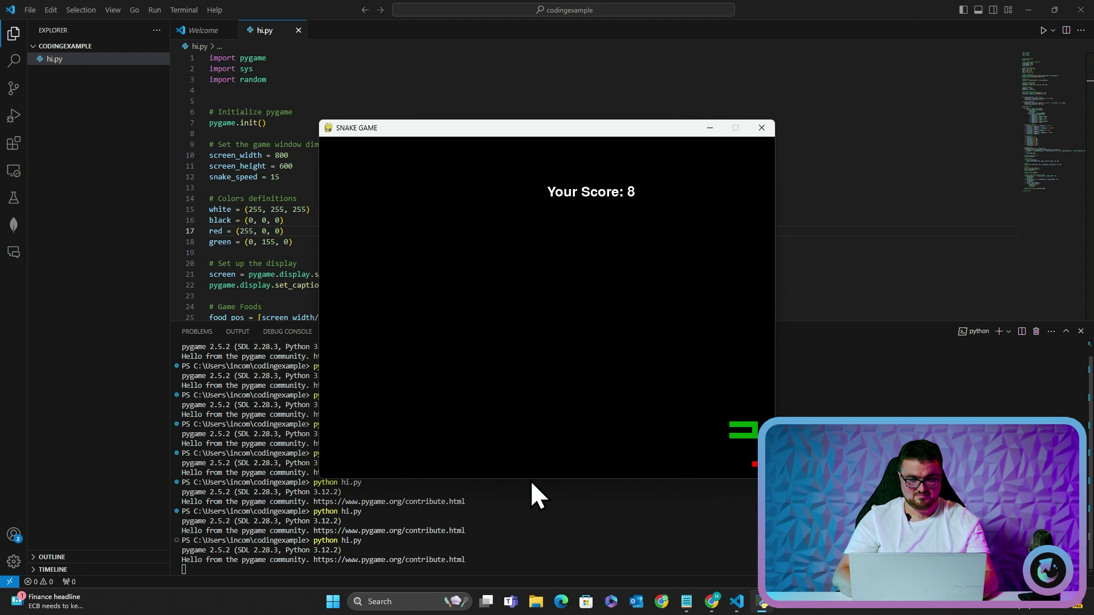
{"action": "key", "text": "Down"}
{"action": "key", "text": "Right"}
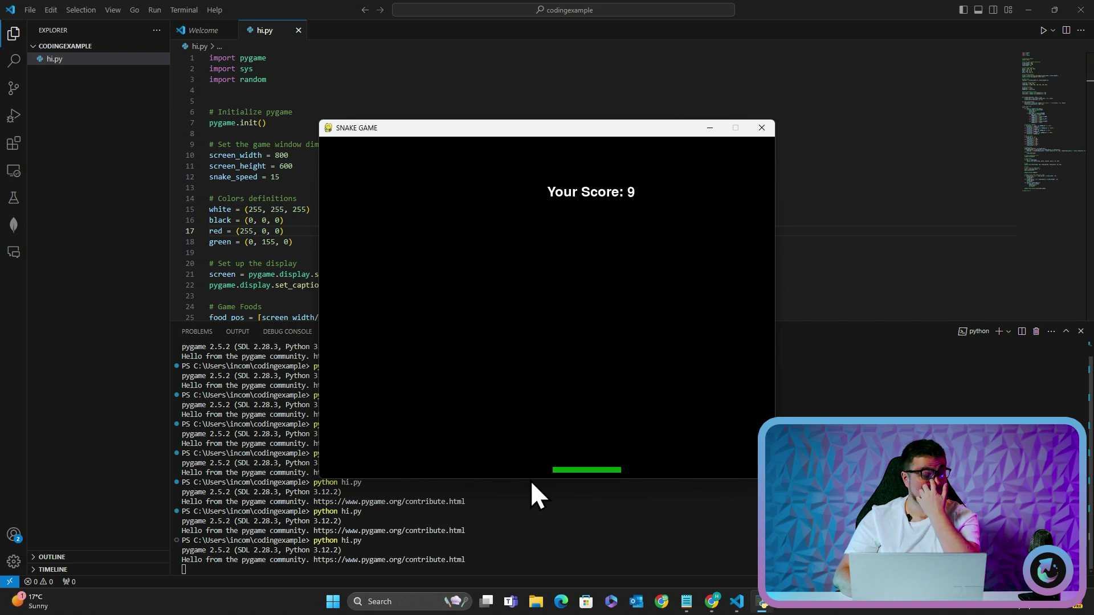
{"action": "key", "text": "Down"}
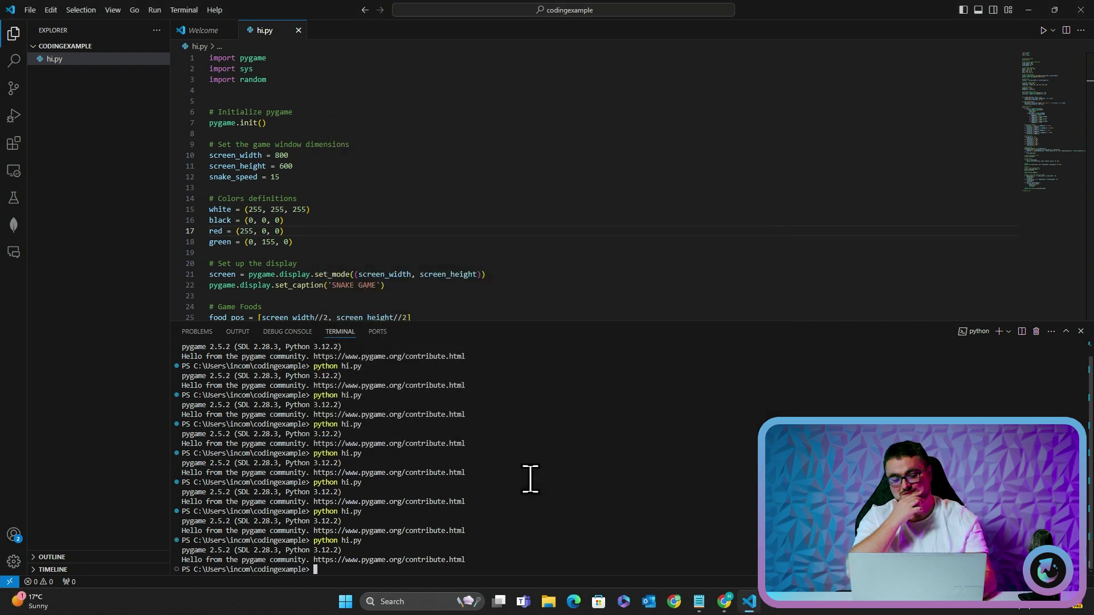